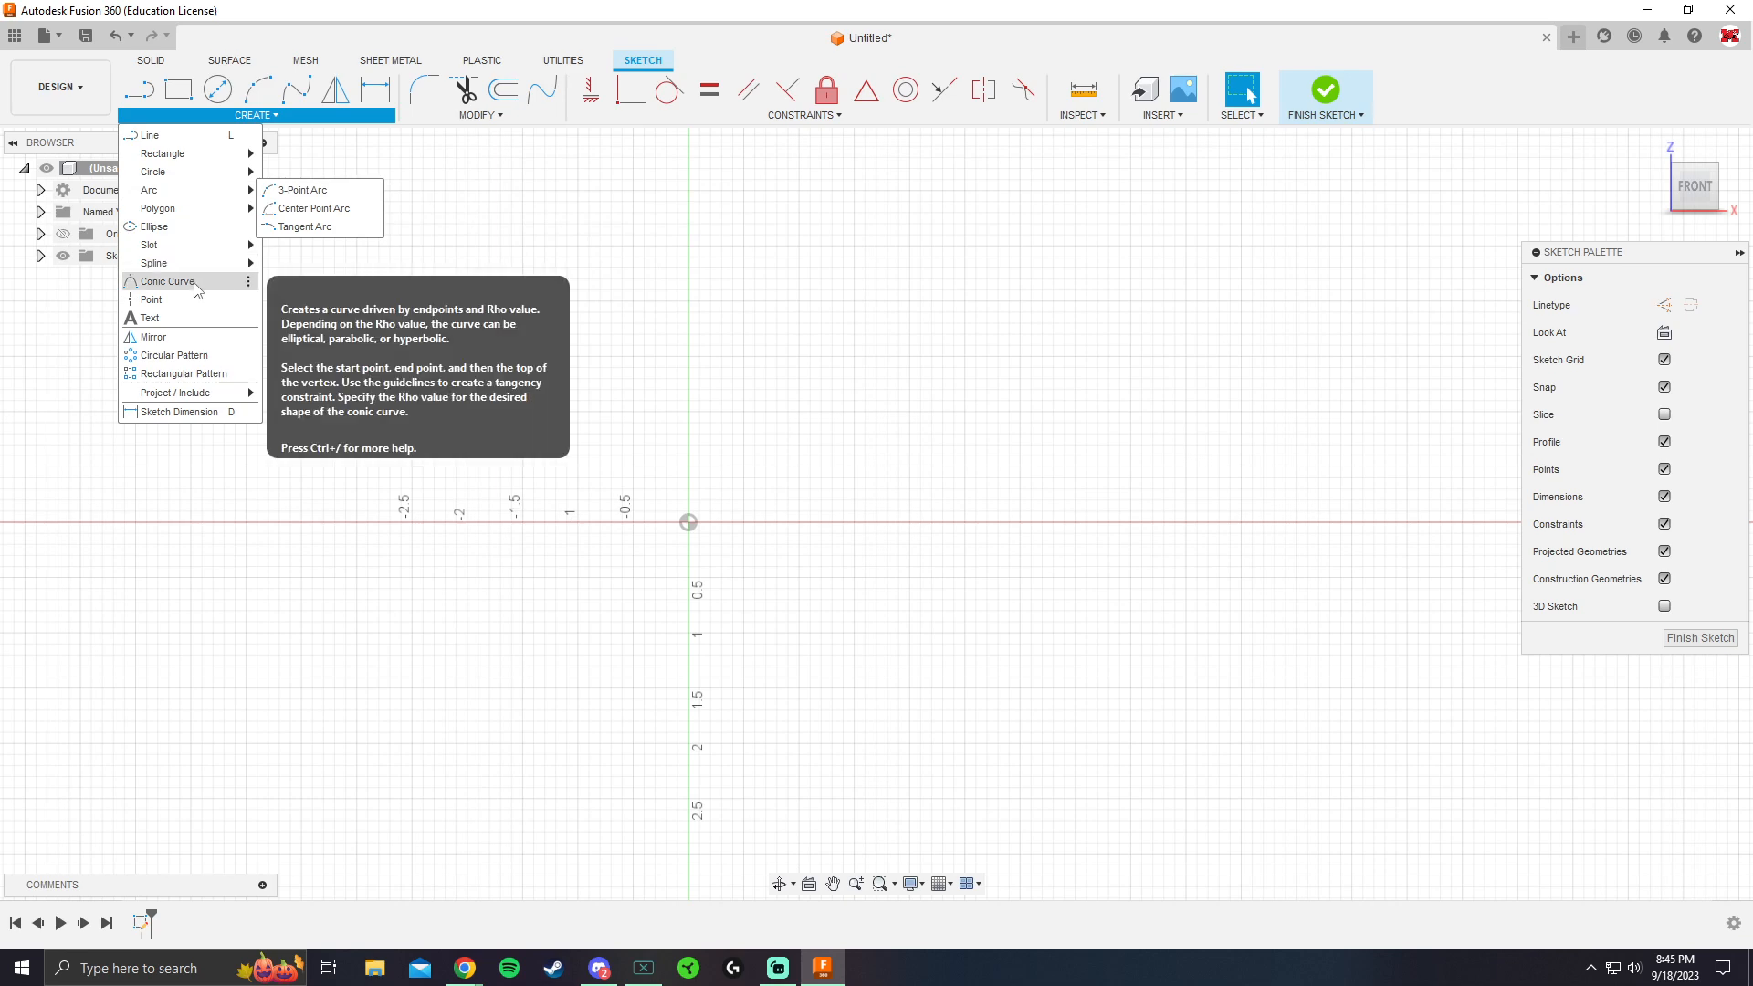
# Sketch two separate slanted lines above the horizontal axis, leaning toward each other at their upper ends
pyautogui.moveTo(242, 245)
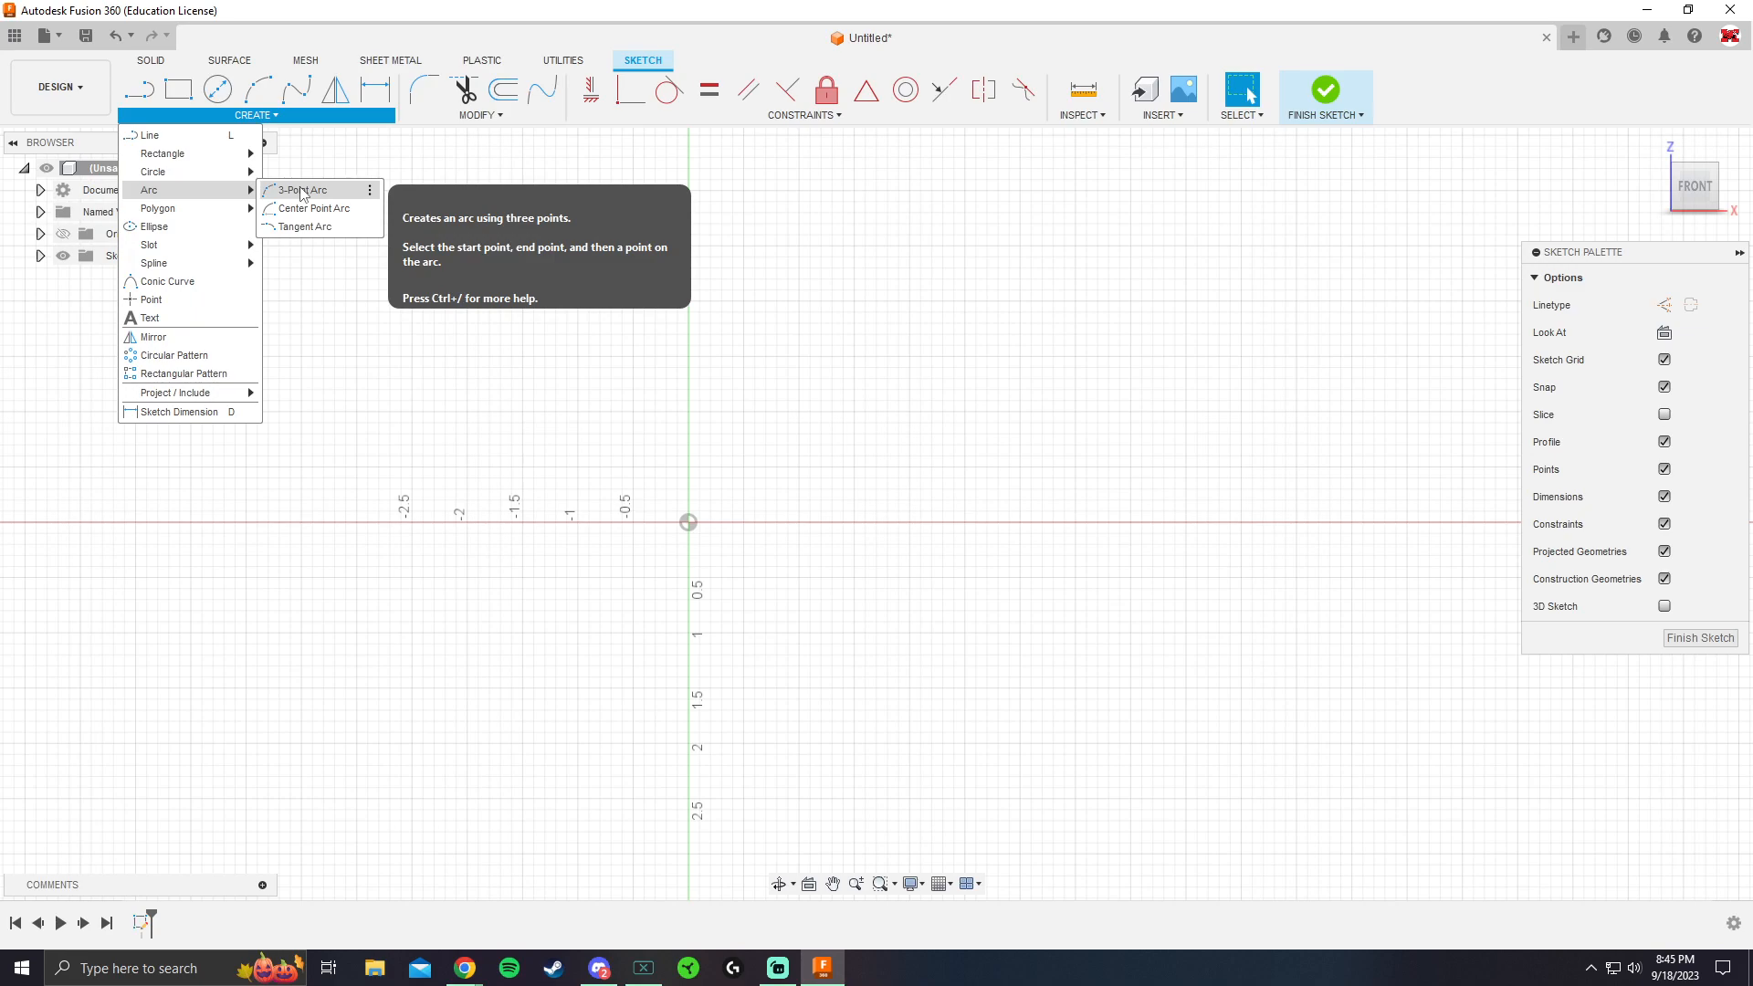
pyautogui.click(150, 100)
pyautogui.scroll(-3, 488, 524)
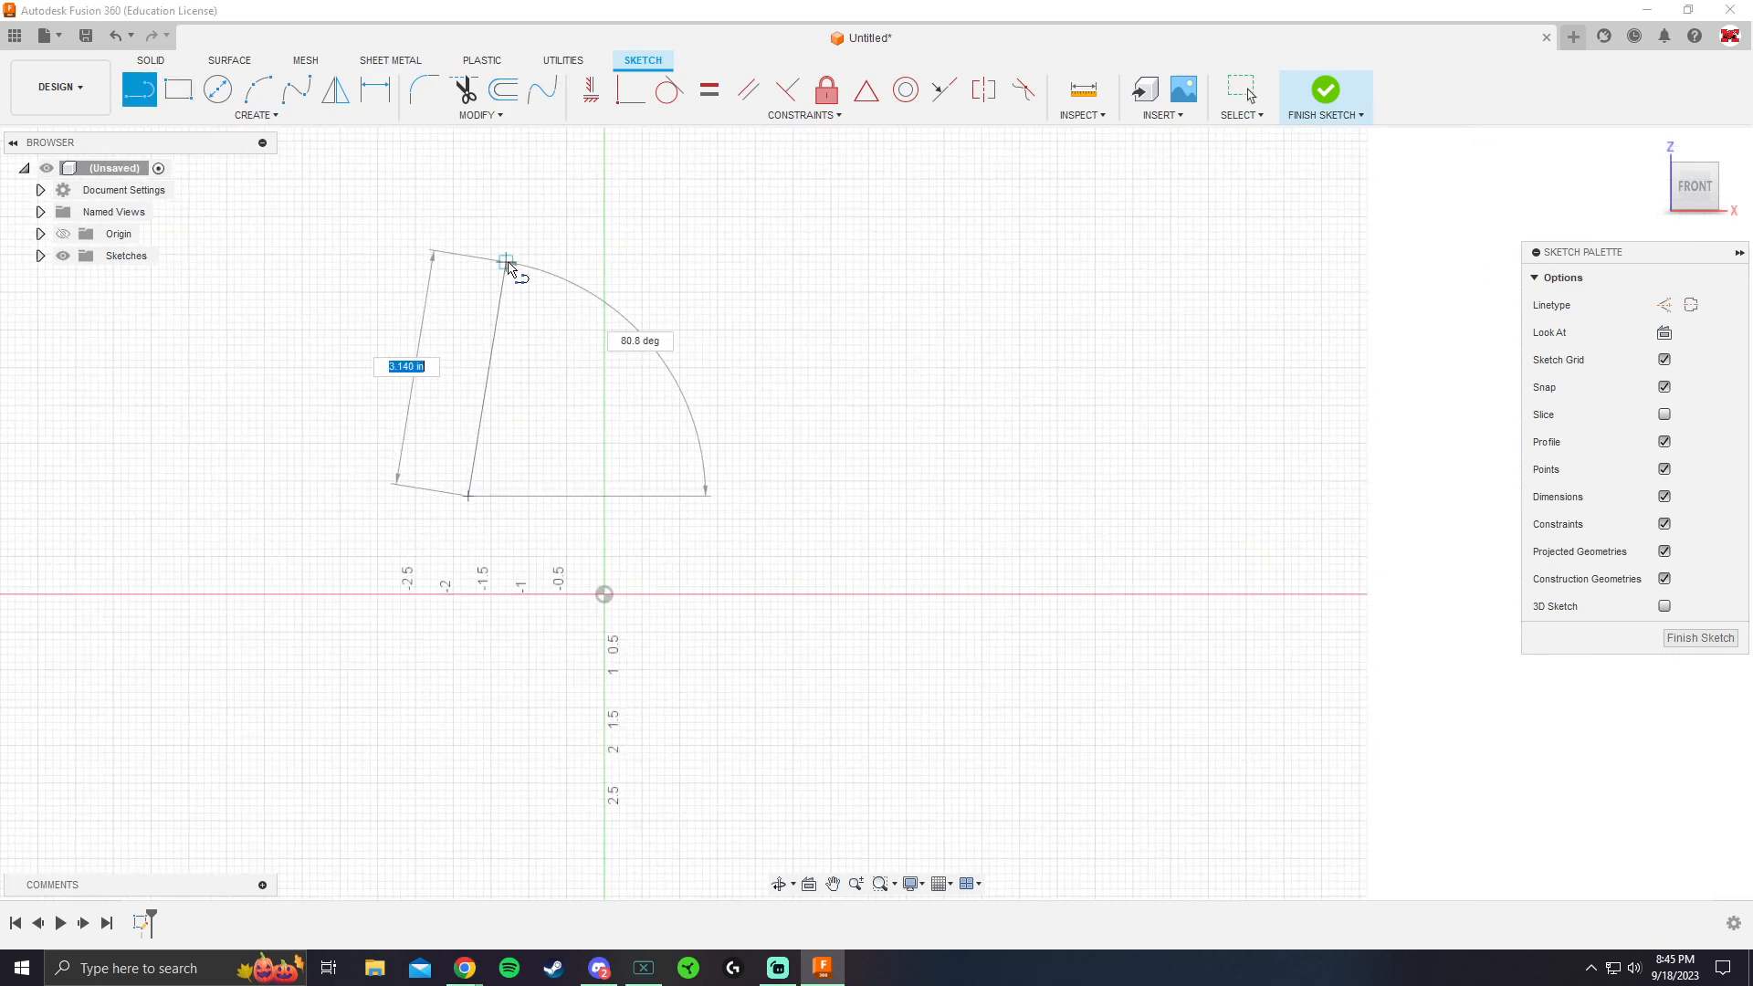
pyautogui.press('Escape')
pyautogui.click(808, 489)
pyautogui.click(778, 262)
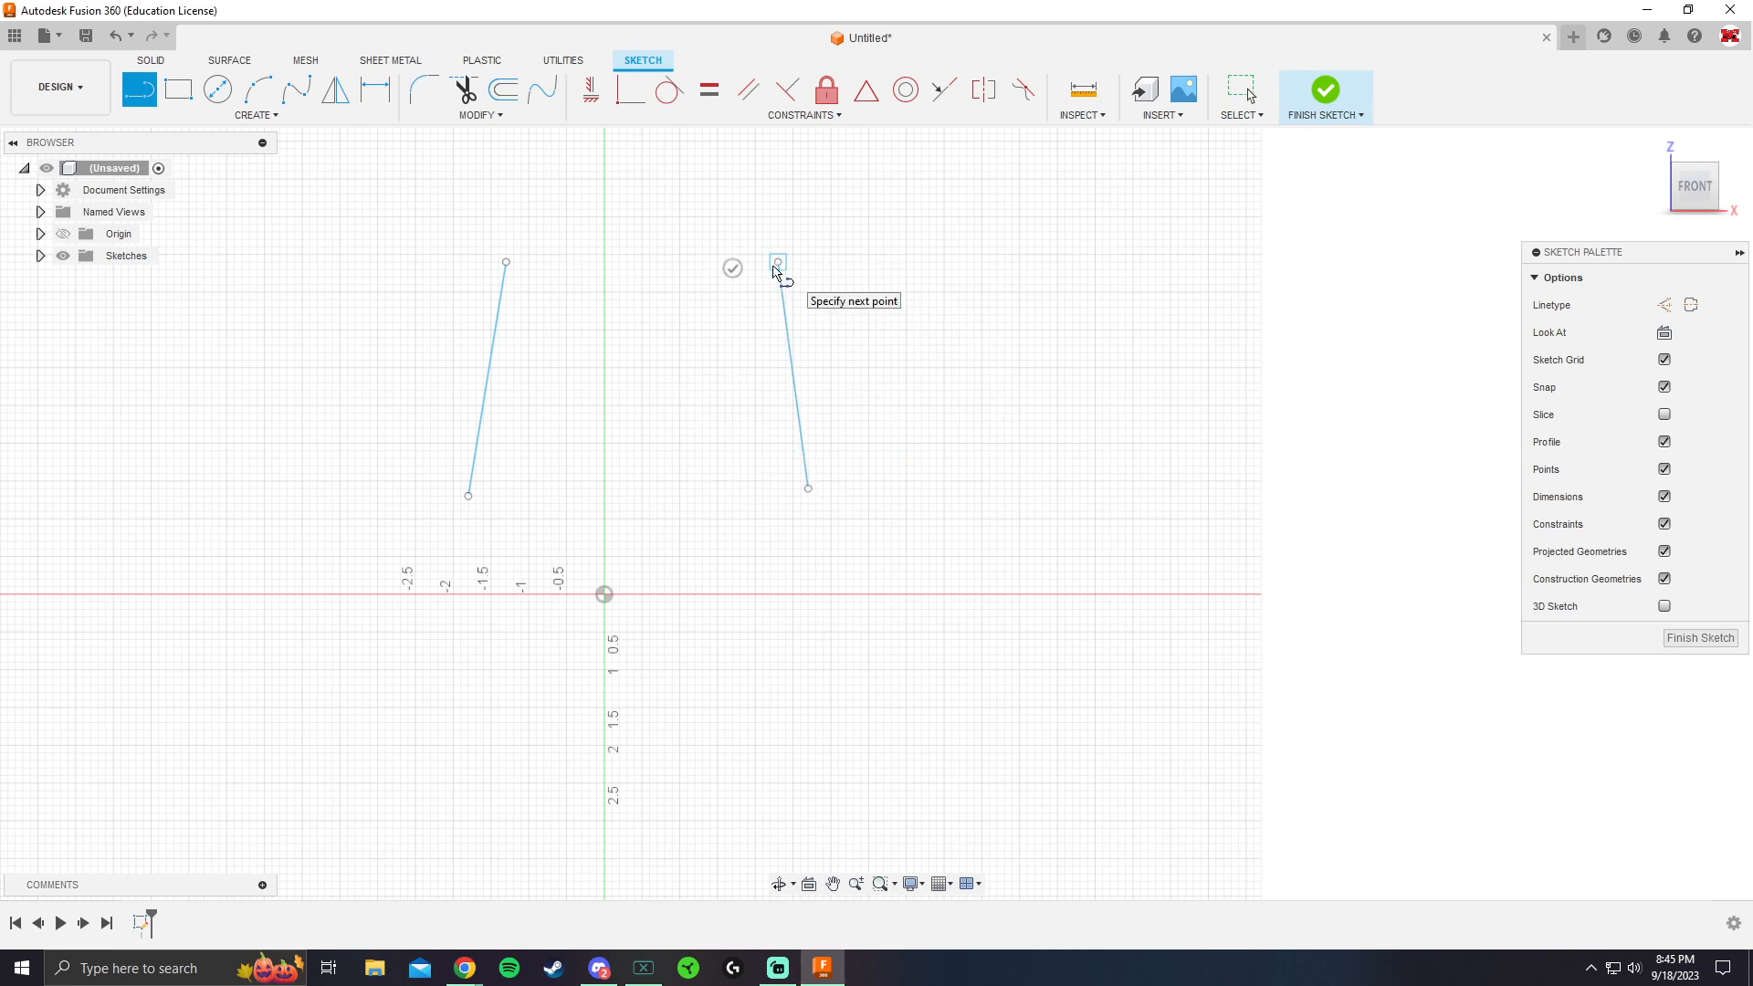
pyautogui.press('Escape')
# Sketch a chain of four connected lines passing over the two slanted lines, rising to a peak and descending past them
pyautogui.press('l')
pyautogui.scroll(-2, 645, 474)
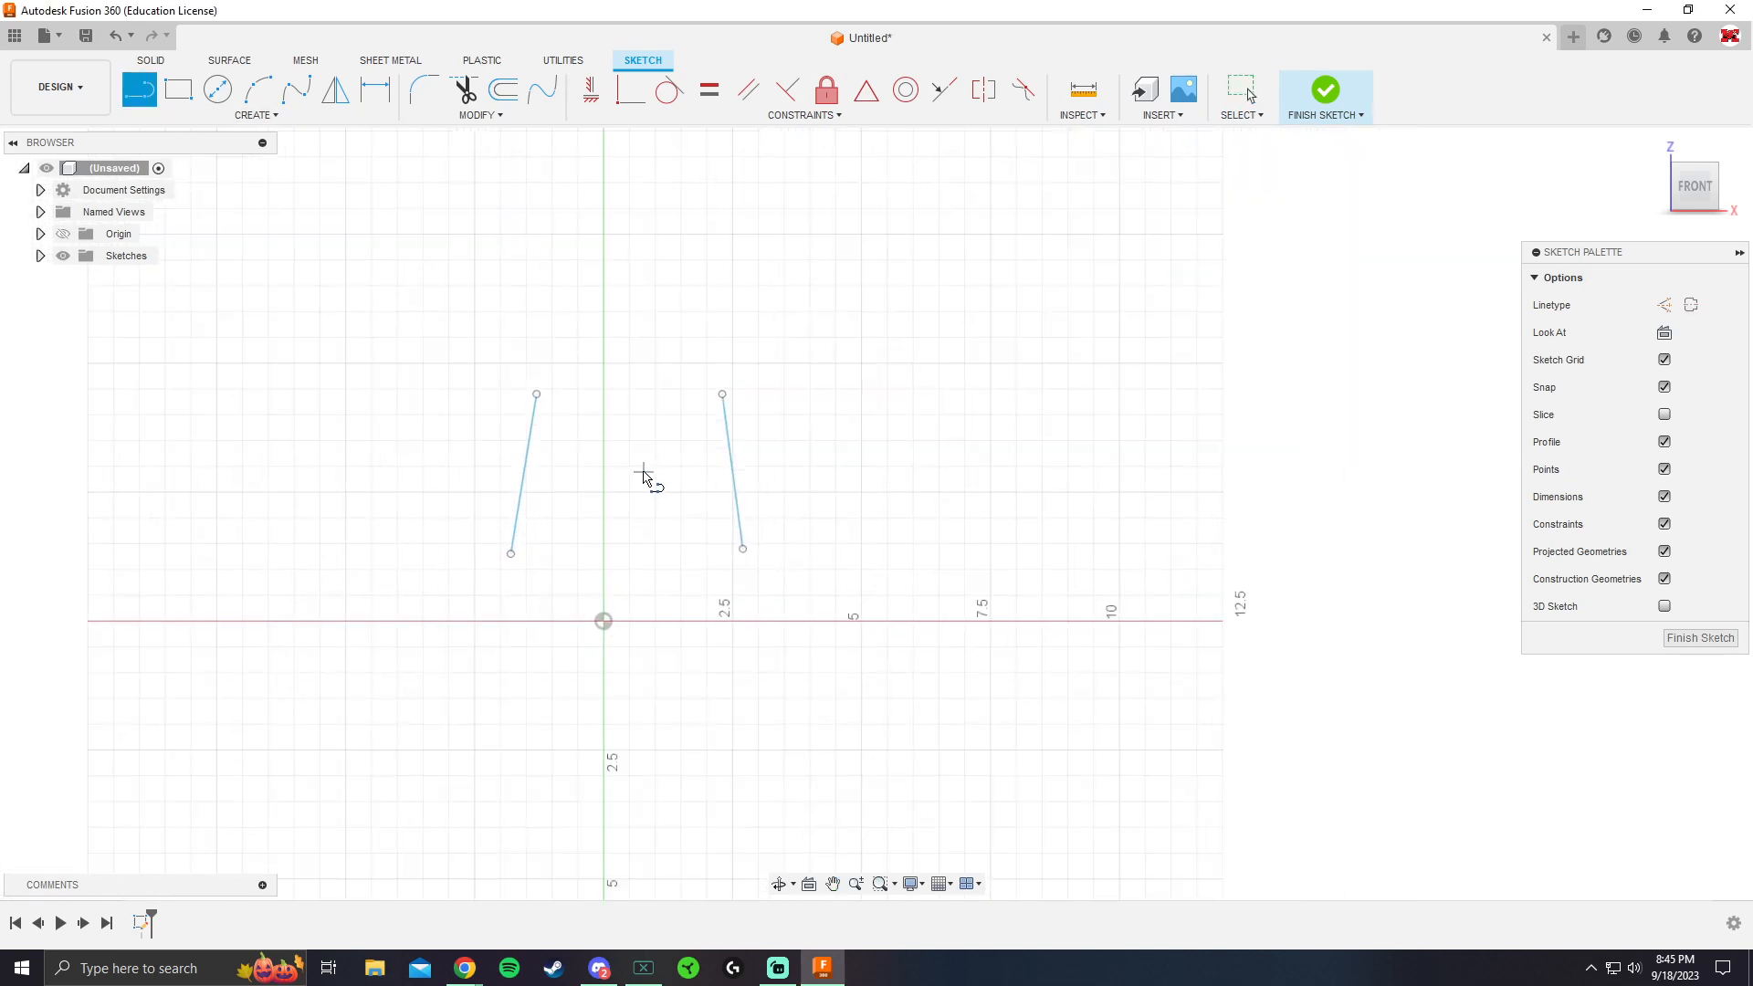
pyautogui.click(585, 272)
pyautogui.moveTo(674, 221); pyautogui.dragTo(807, 200)
pyautogui.click(1077, 290)
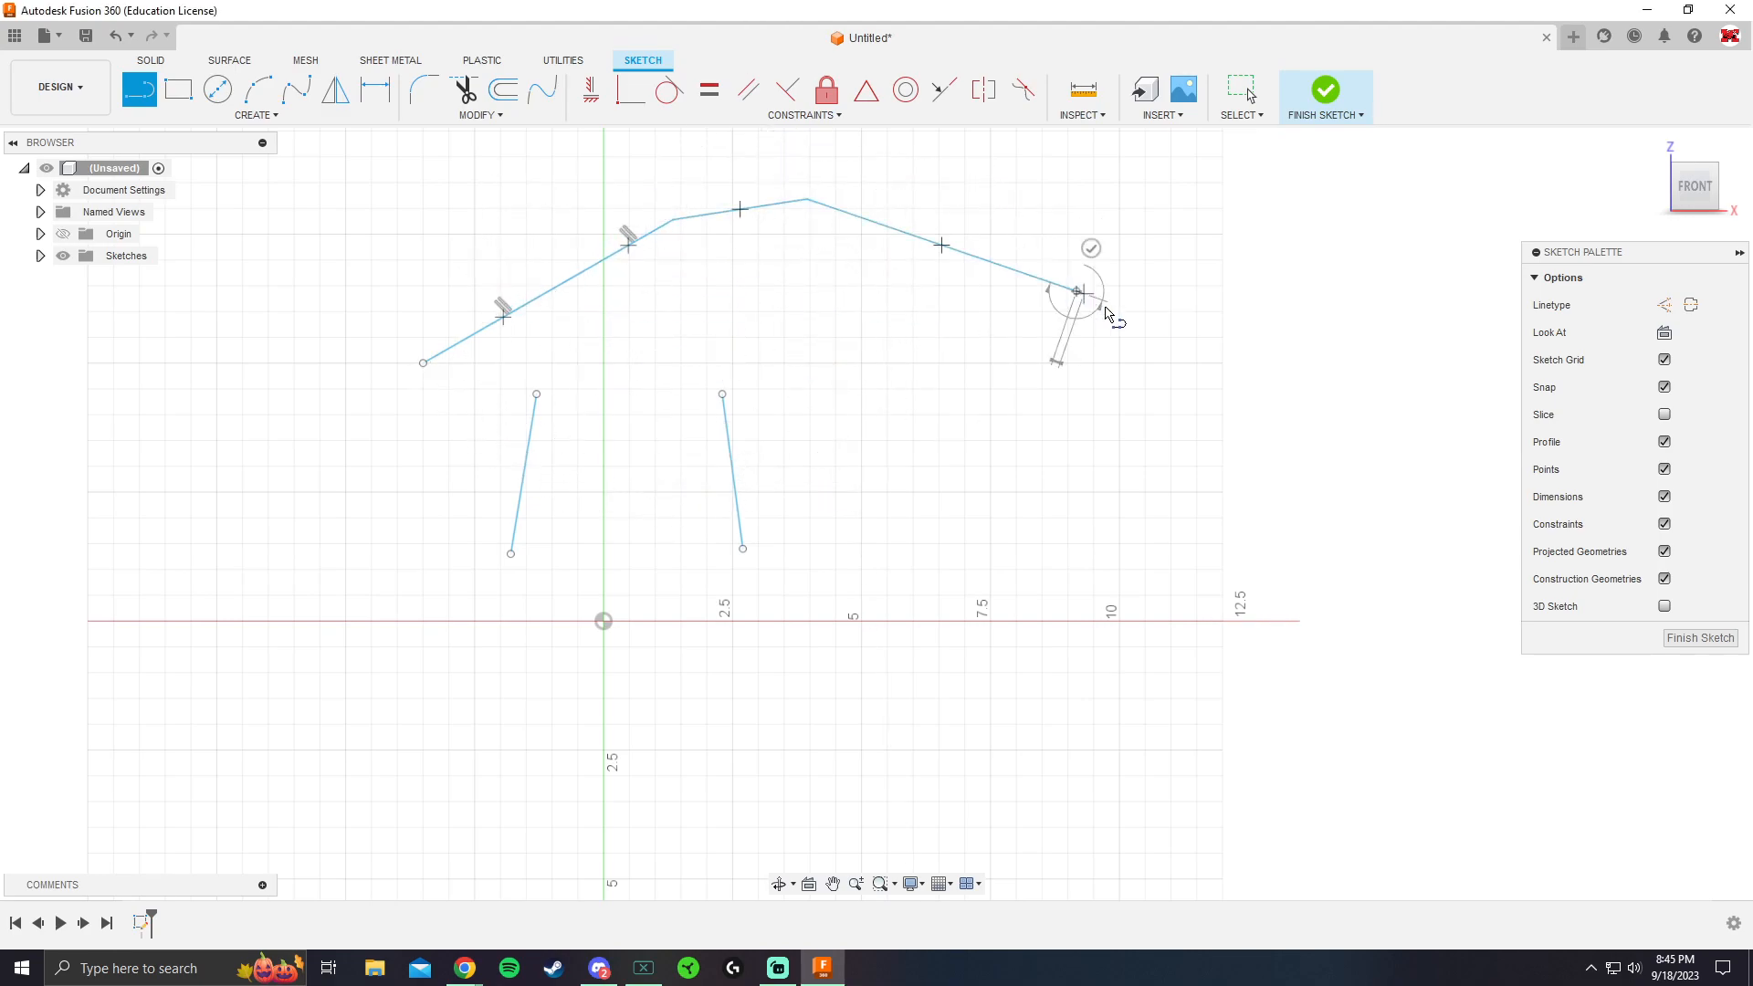
pyautogui.press('Escape')
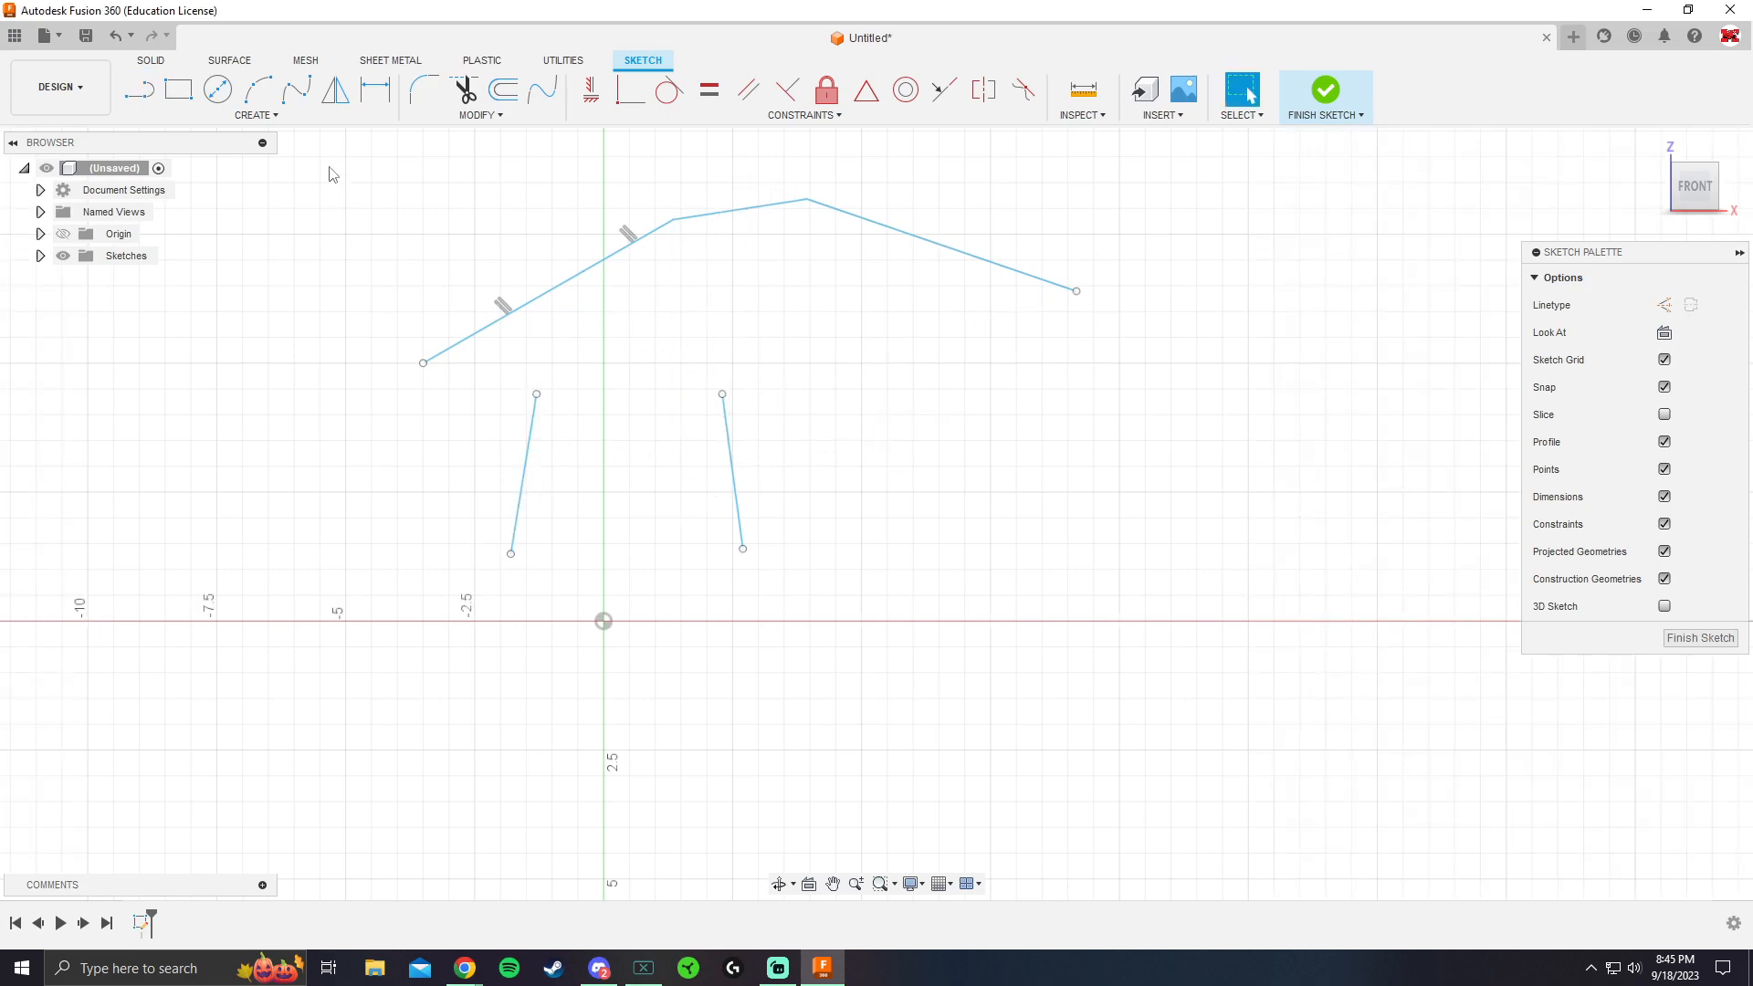
# Join the upper ends of the two slanted lines with a 3-point arc bulging upward
pyautogui.click(270, 116)
pyautogui.moveTo(189, 200)
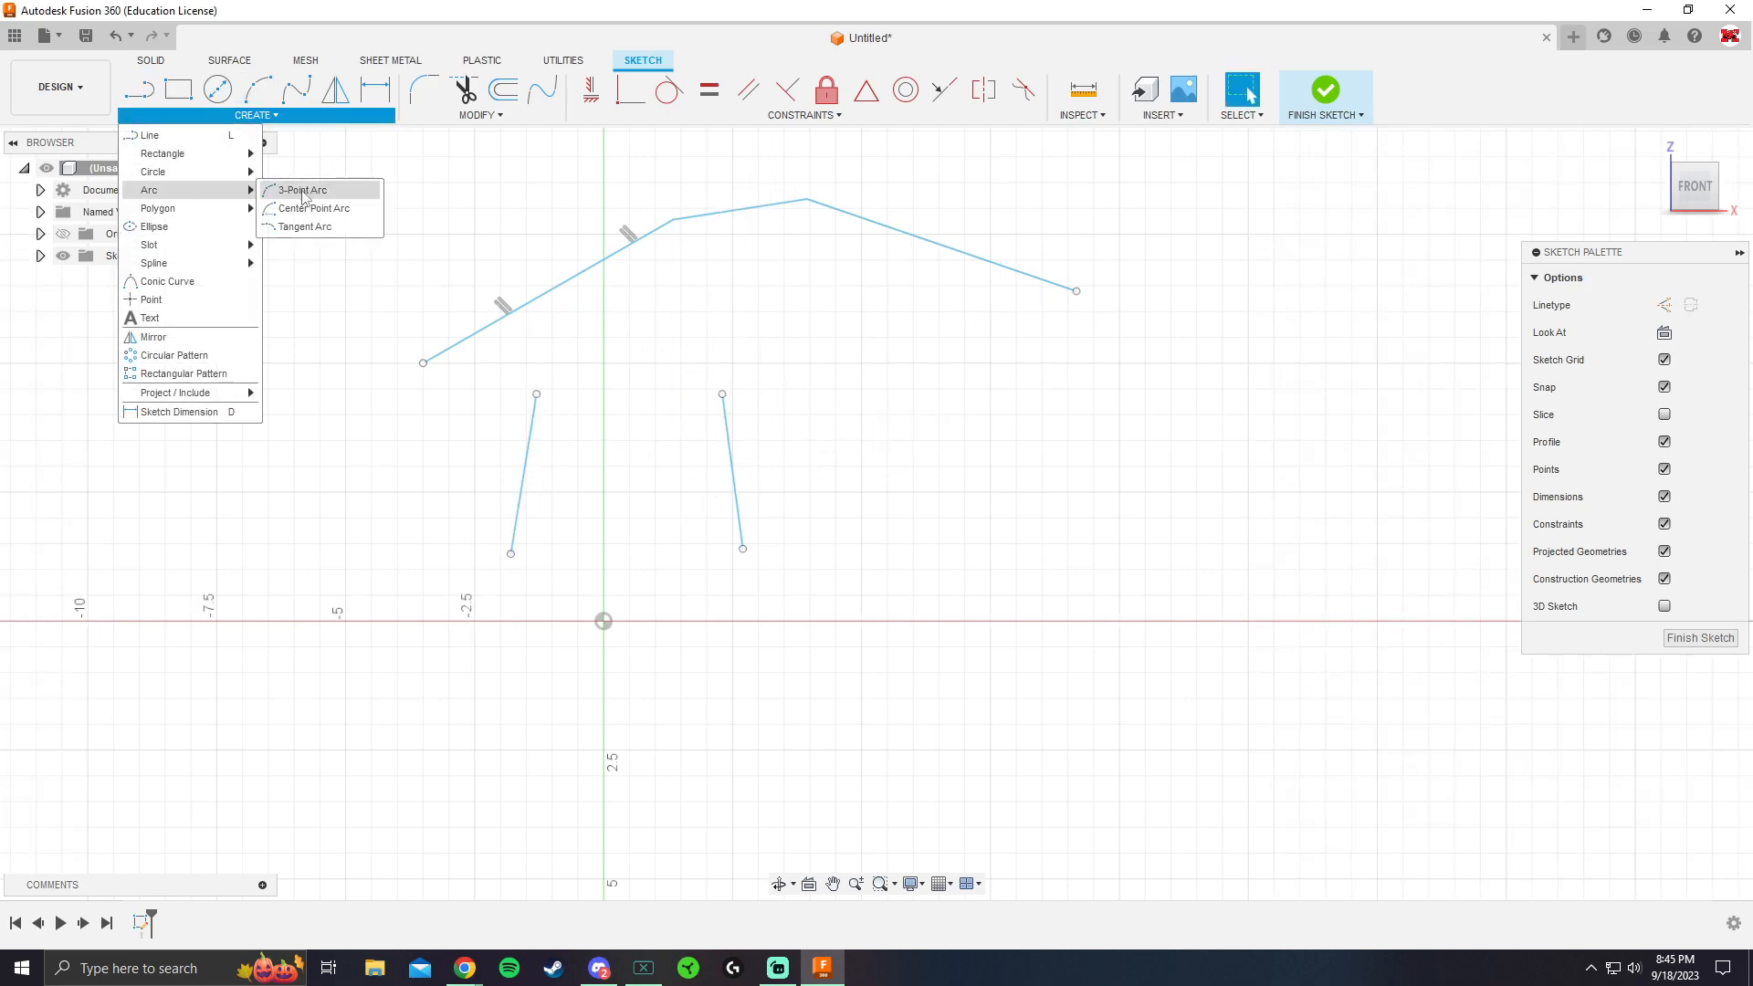
pyautogui.click(301, 190)
pyautogui.scroll(3, 589, 390)
pyautogui.click(517, 397)
pyautogui.click(773, 397)
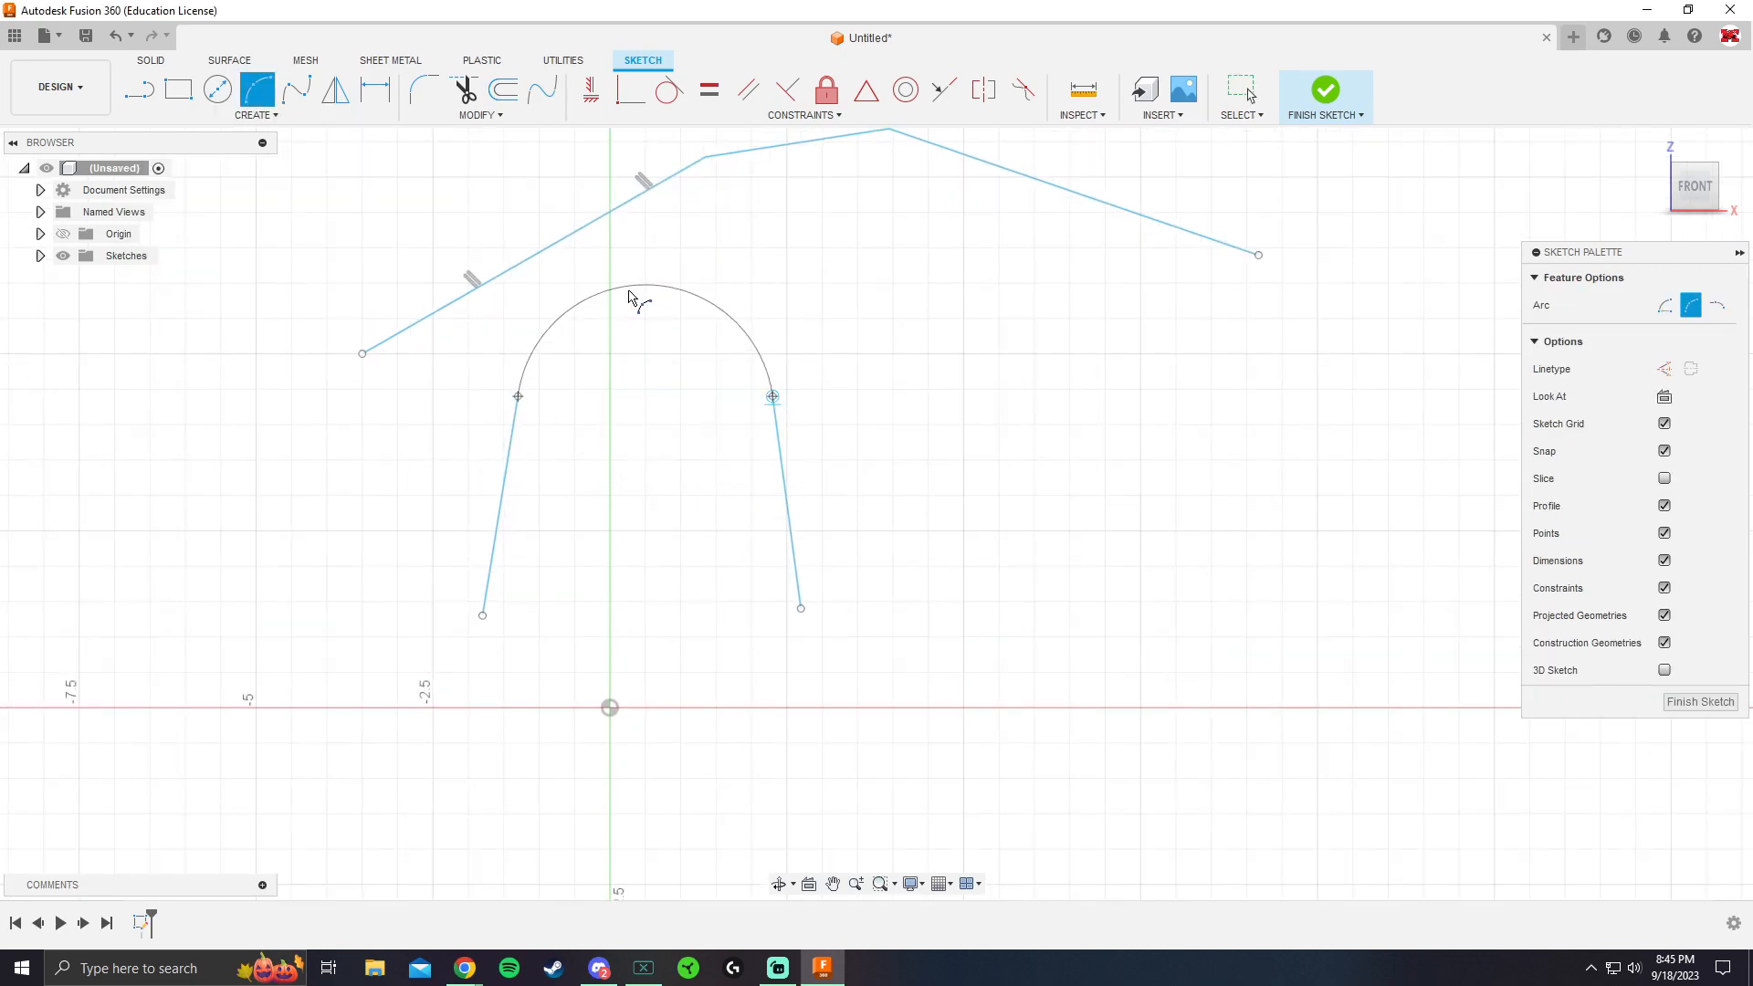
pyautogui.press('Escape')
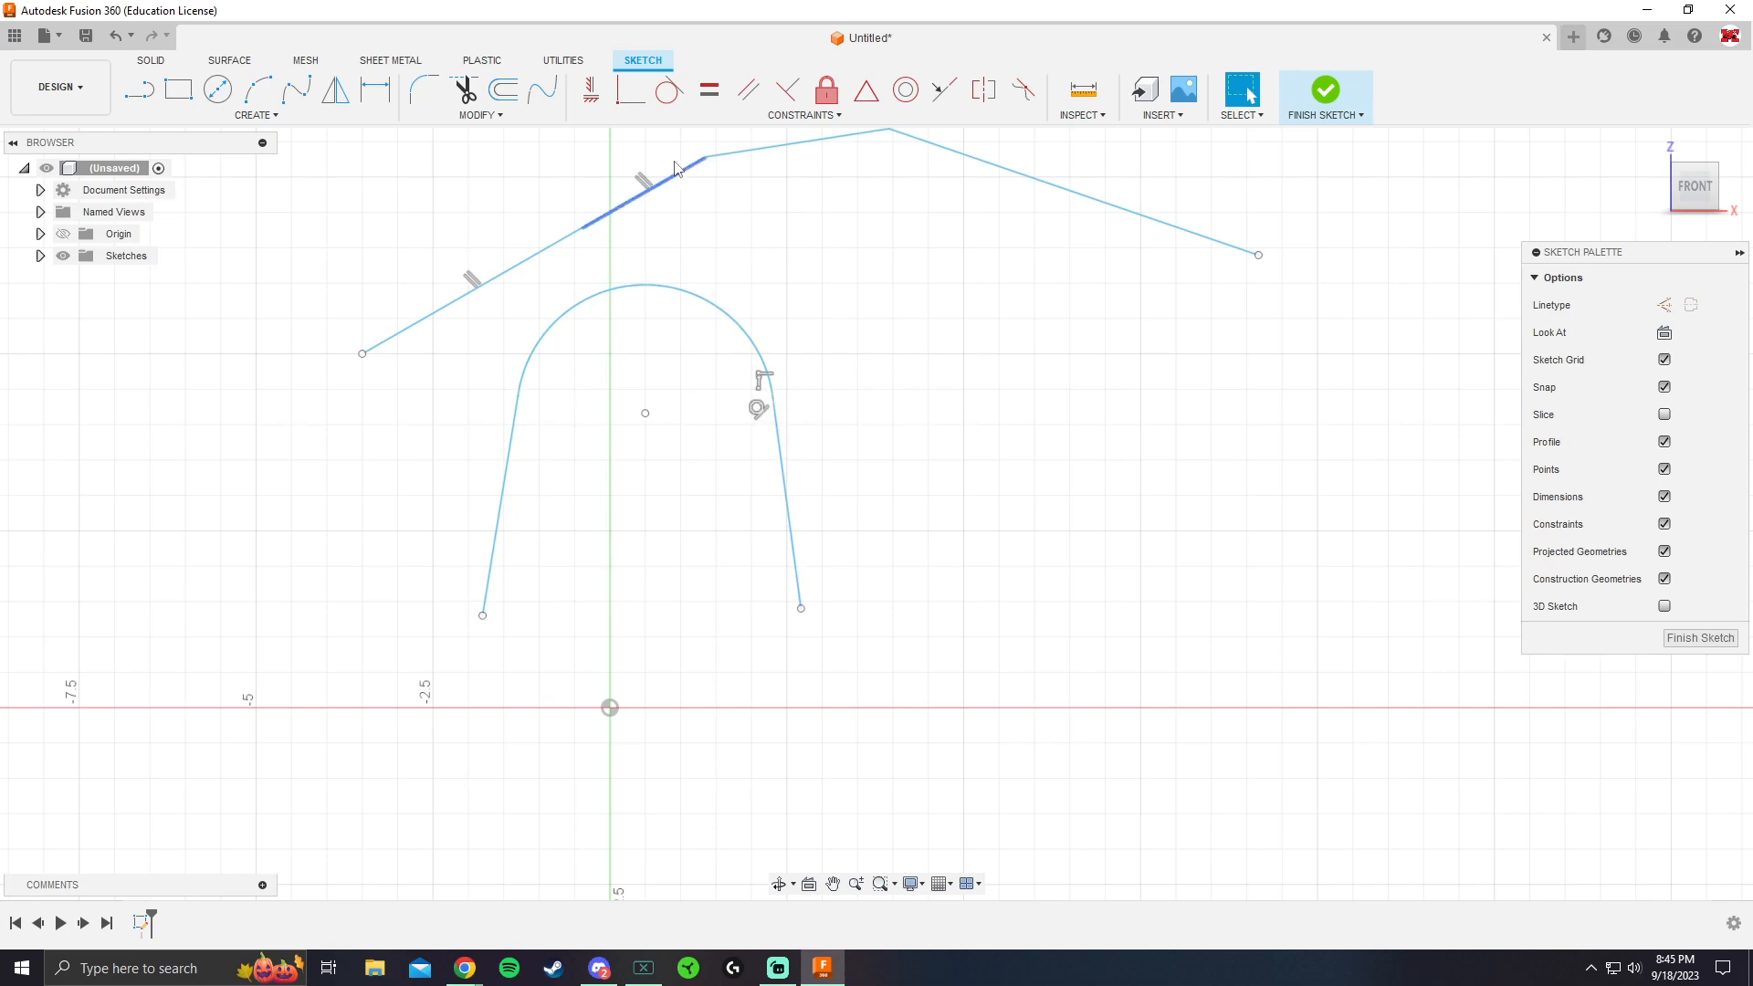
# Make the arc tangent to the first slanted line and reshape the arc slightly lower
pyautogui.click(668, 92)
pyautogui.click(521, 381)
pyautogui.click(513, 432)
pyautogui.press('Escape')
pyautogui.moveTo(704, 302)
pyautogui.mouseDown()
pyautogui.moveTo(704, 477)
pyautogui.moveTo(712, 162)
pyautogui.moveTo(719, 336)
pyautogui.mouseUp()
pyautogui.click(929, 468)
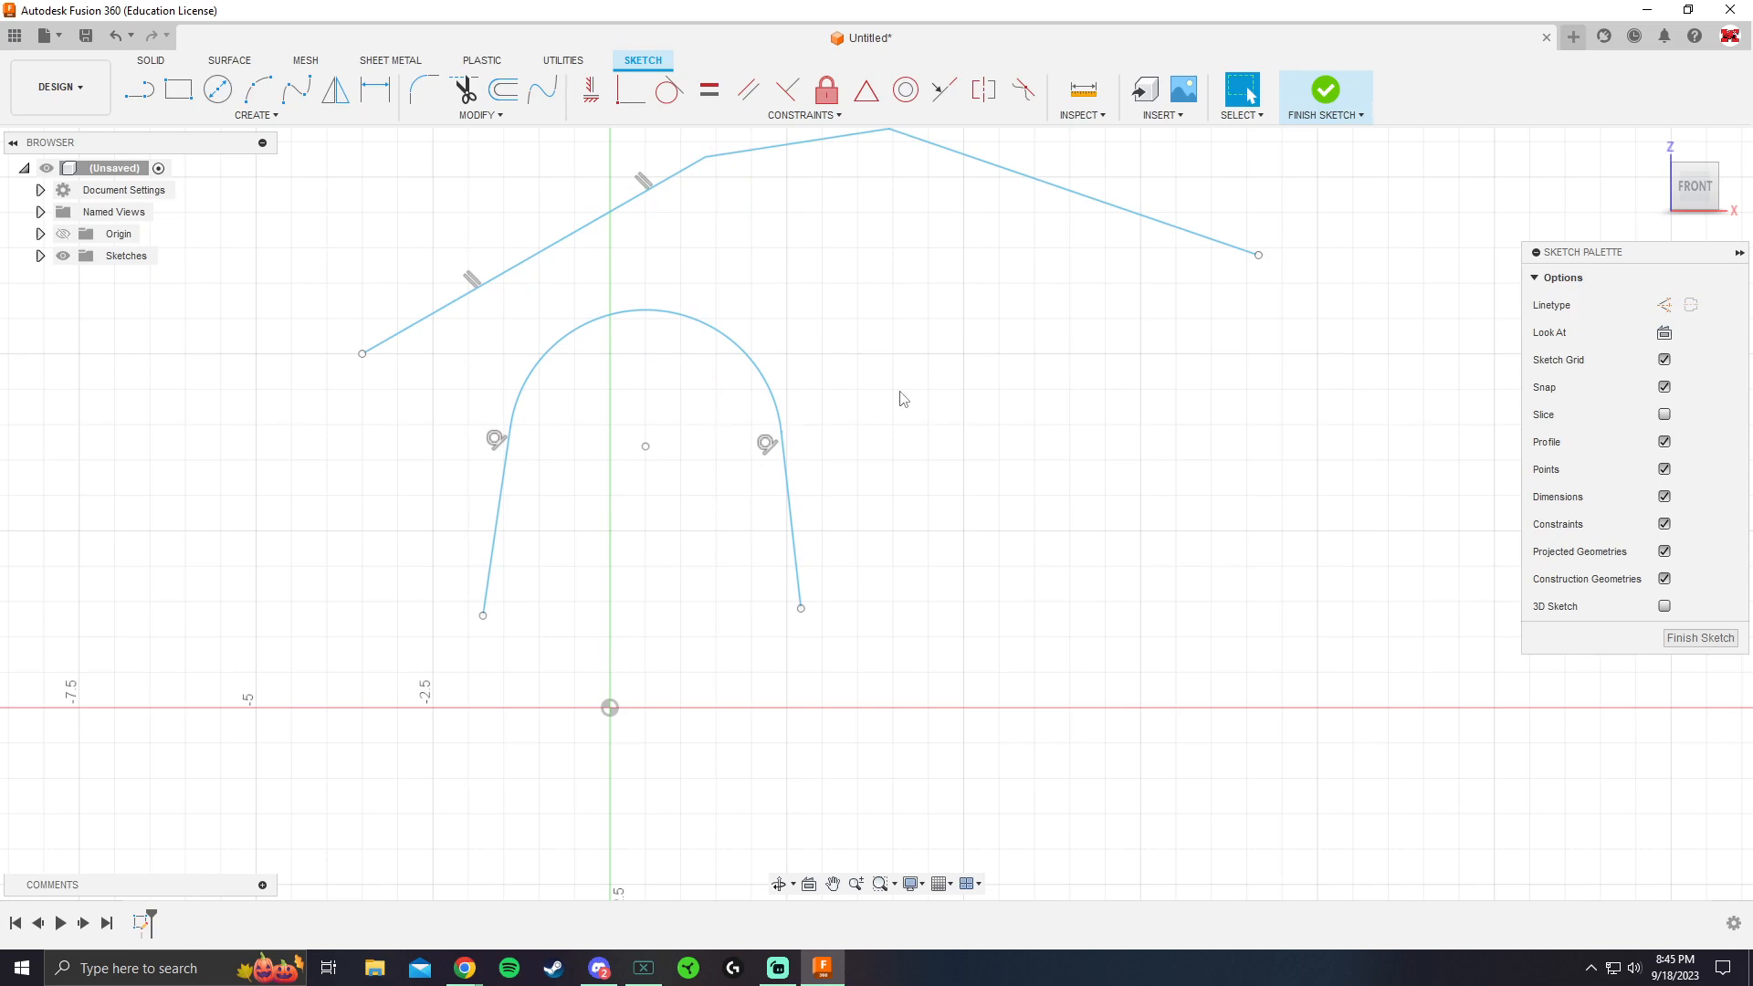
# Dimension the arc joining the two slanted lines with a radius of 2 in
pyautogui.press('d')
pyautogui.click(767, 351)
pyautogui.click(817, 321)
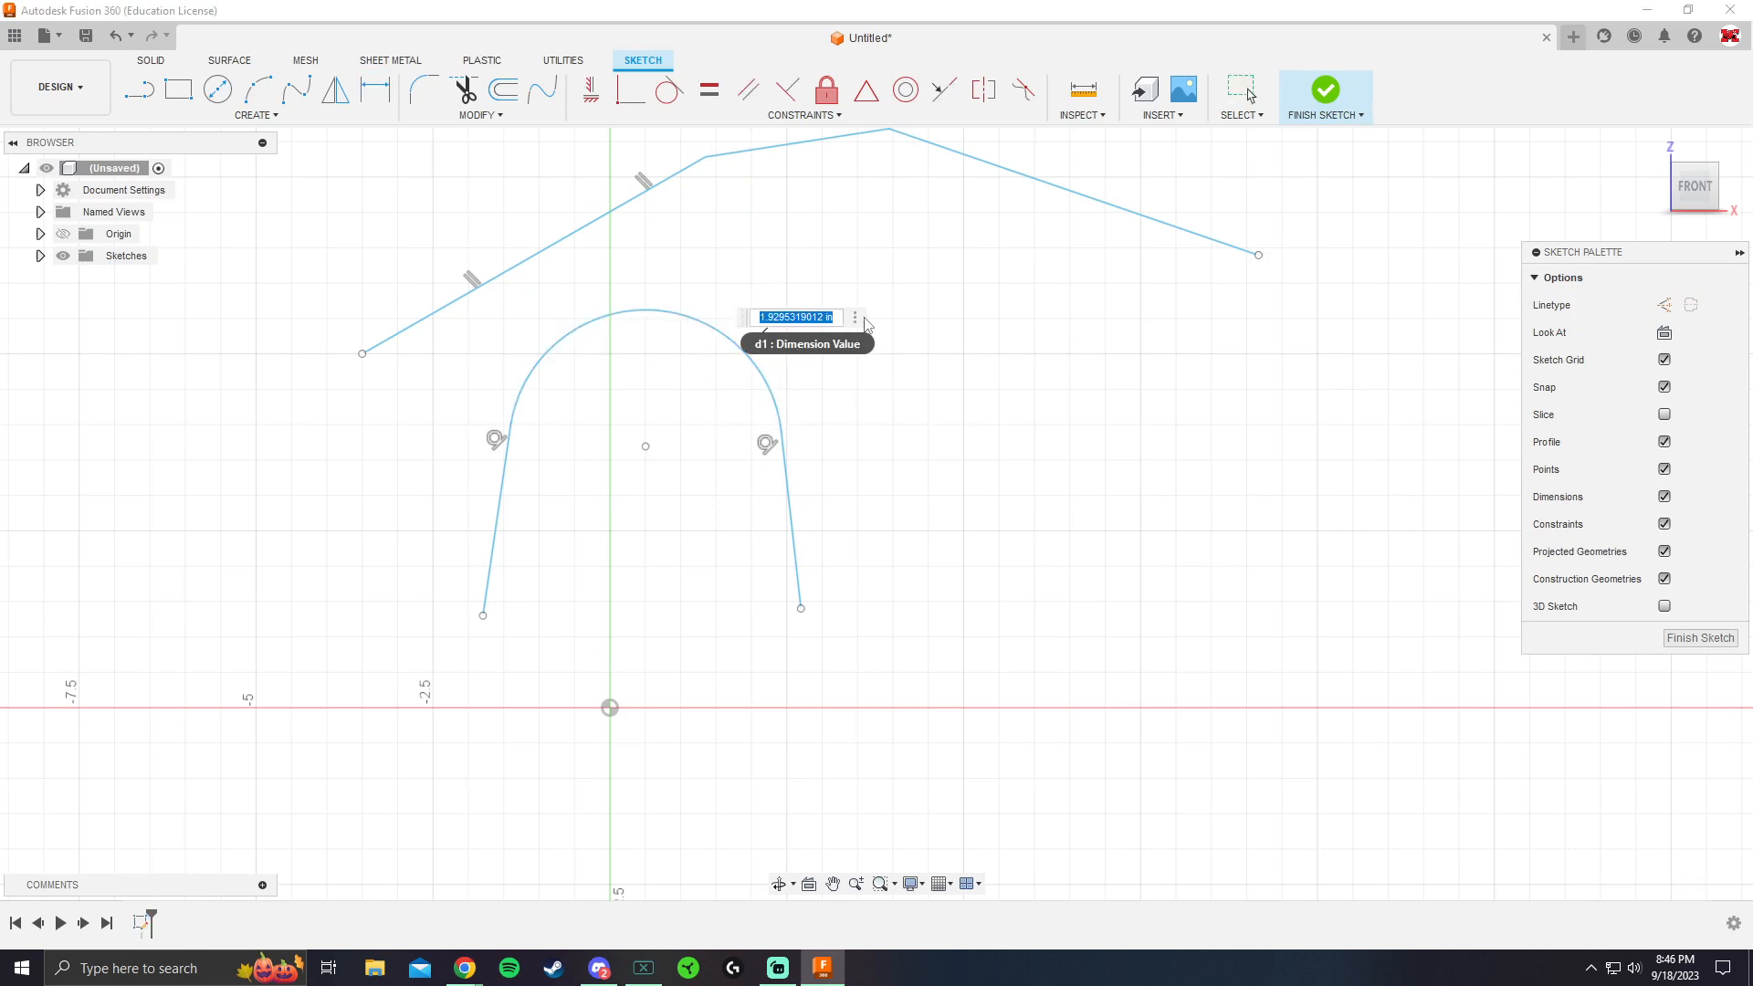
pyautogui.write('2')
pyautogui.press('Return')
# Constrain both lines below the arc to vertical and lengthen the first one downward
pyautogui.click(590, 89)
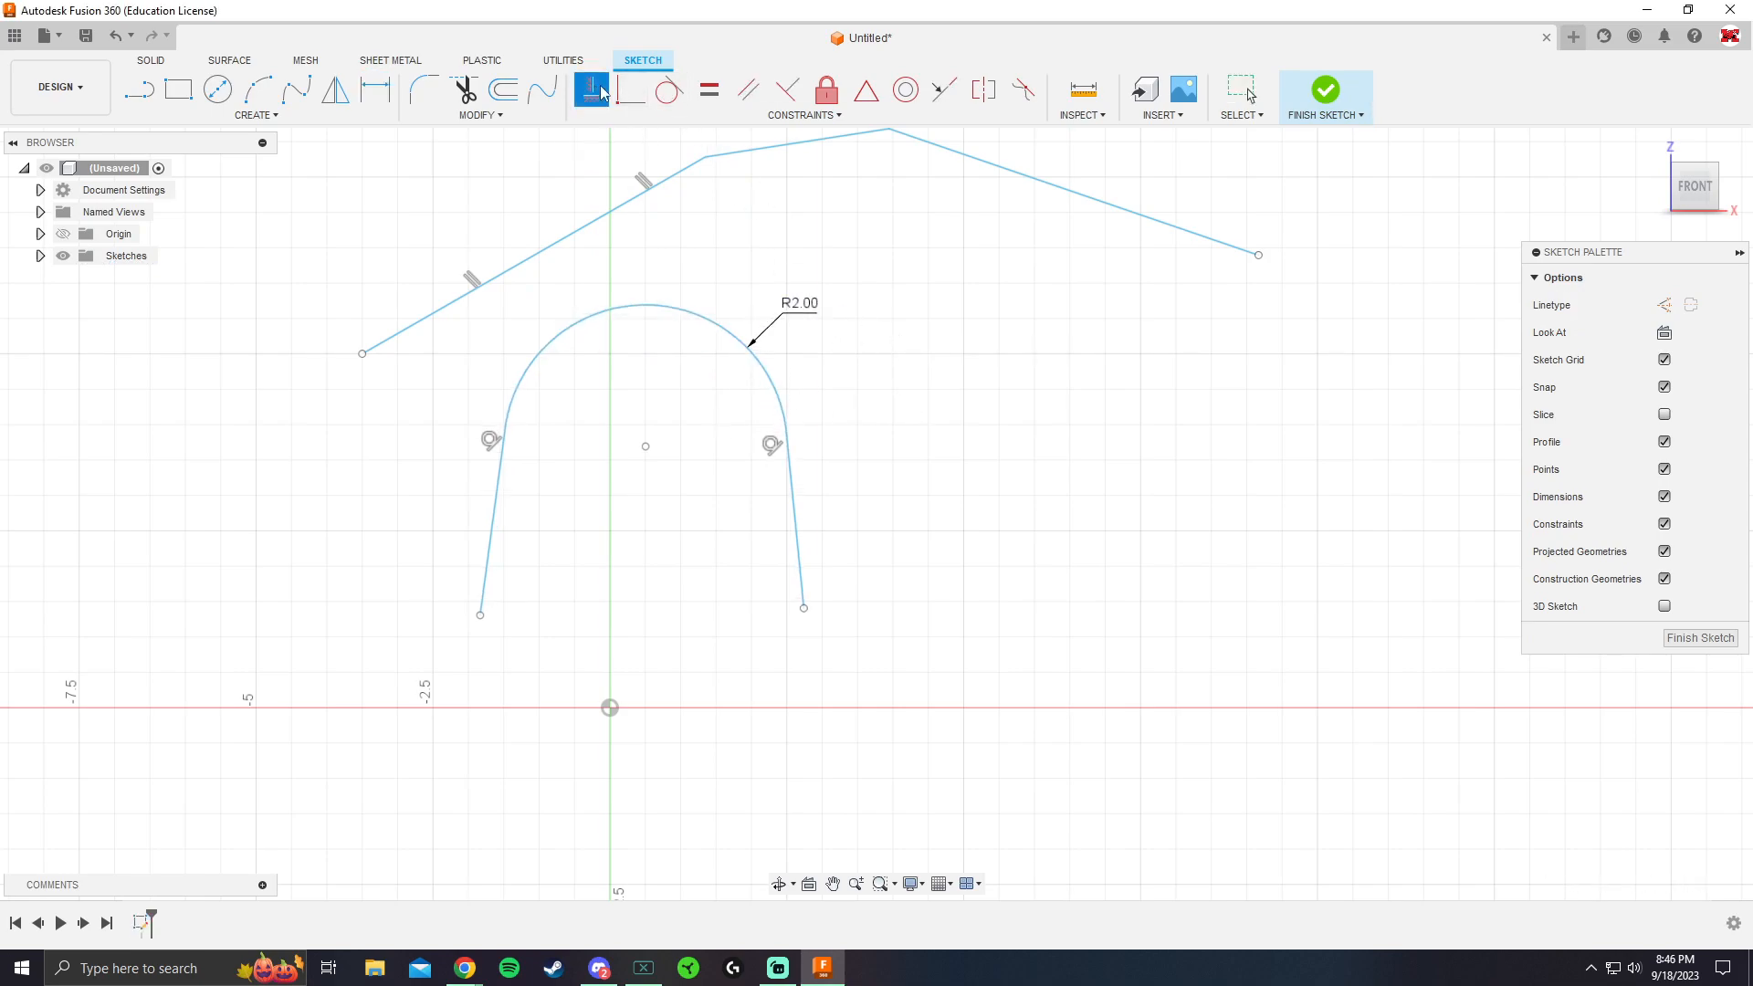
pyautogui.click(800, 542)
pyautogui.click(497, 509)
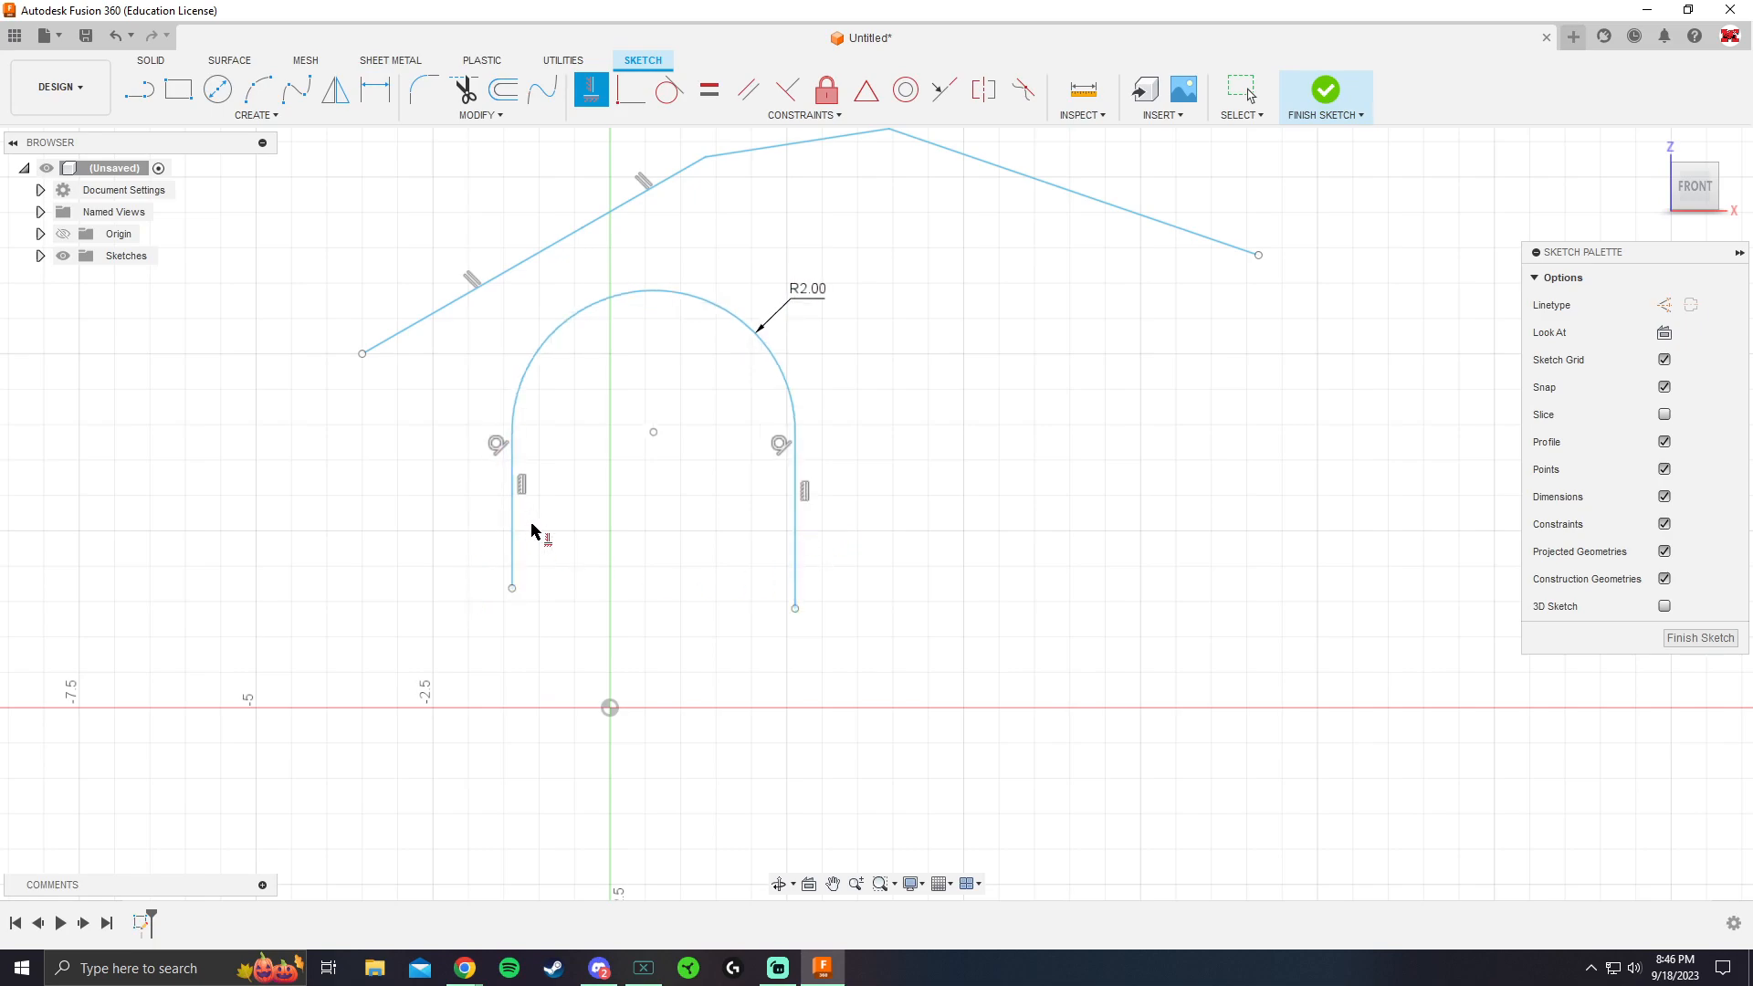
pyautogui.press('Escape')
pyautogui.moveTo(513, 591); pyautogui.dragTo(512, 672)
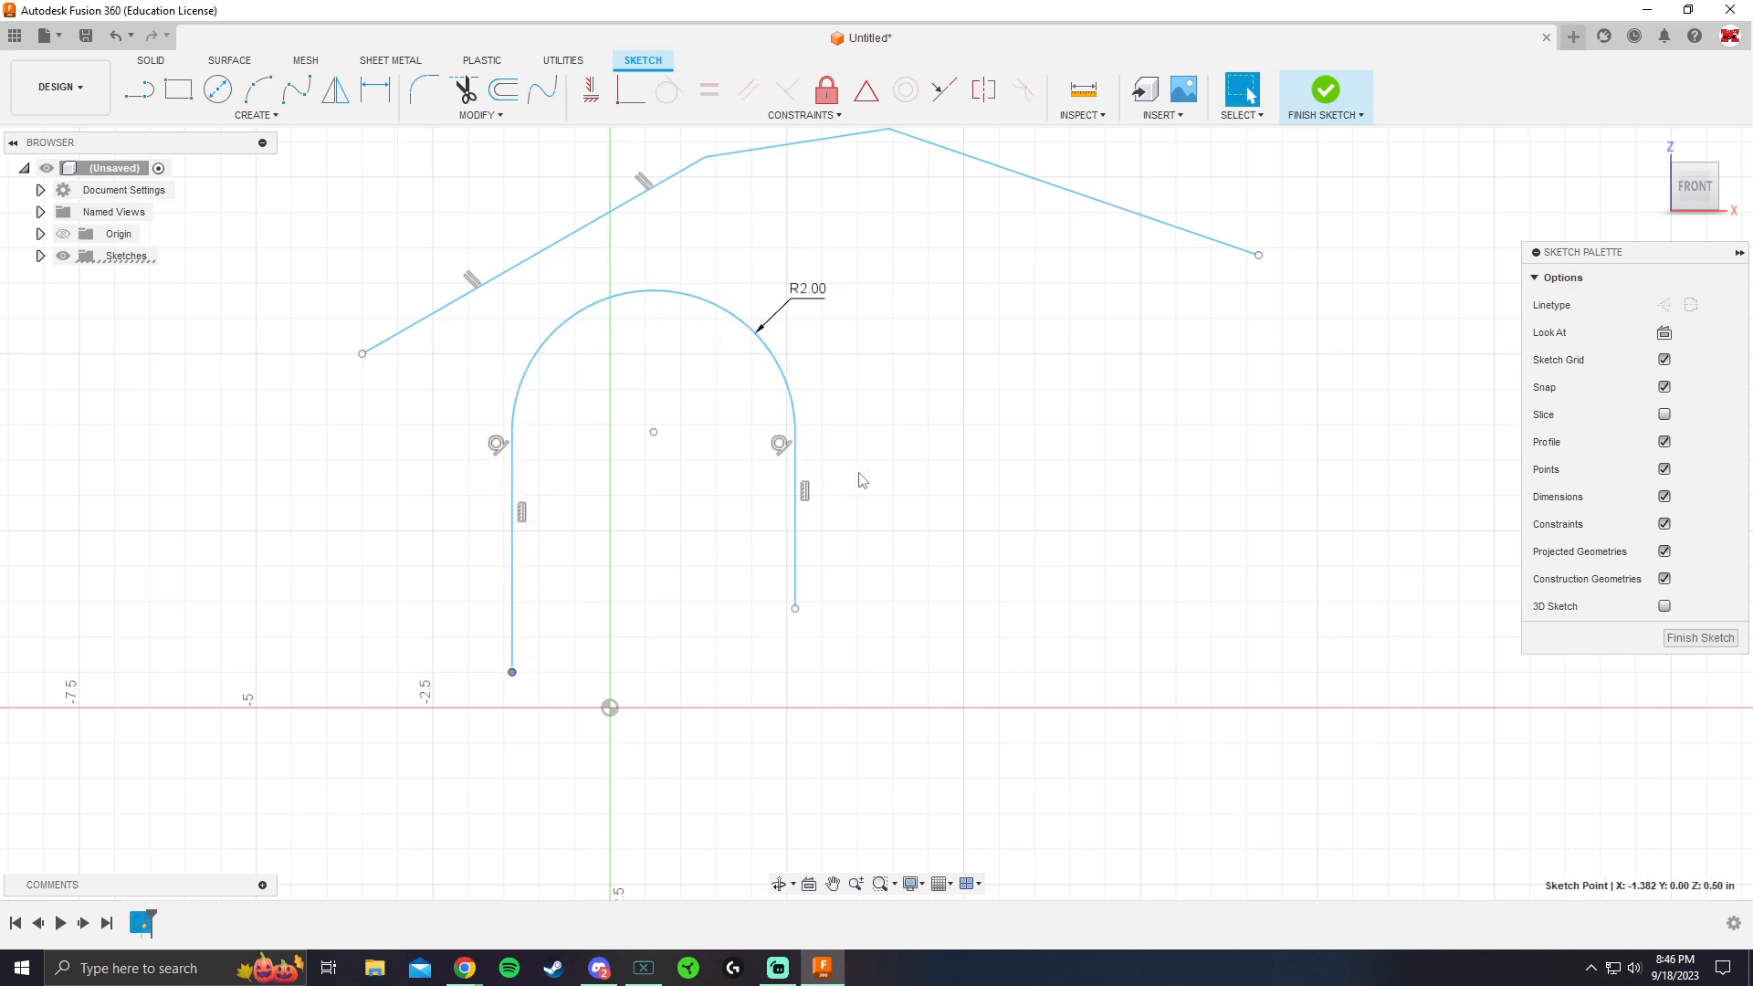
# Add a tangent arc at the descending end of the line chain, curling down and back beneath it
pyautogui.click(254, 117)
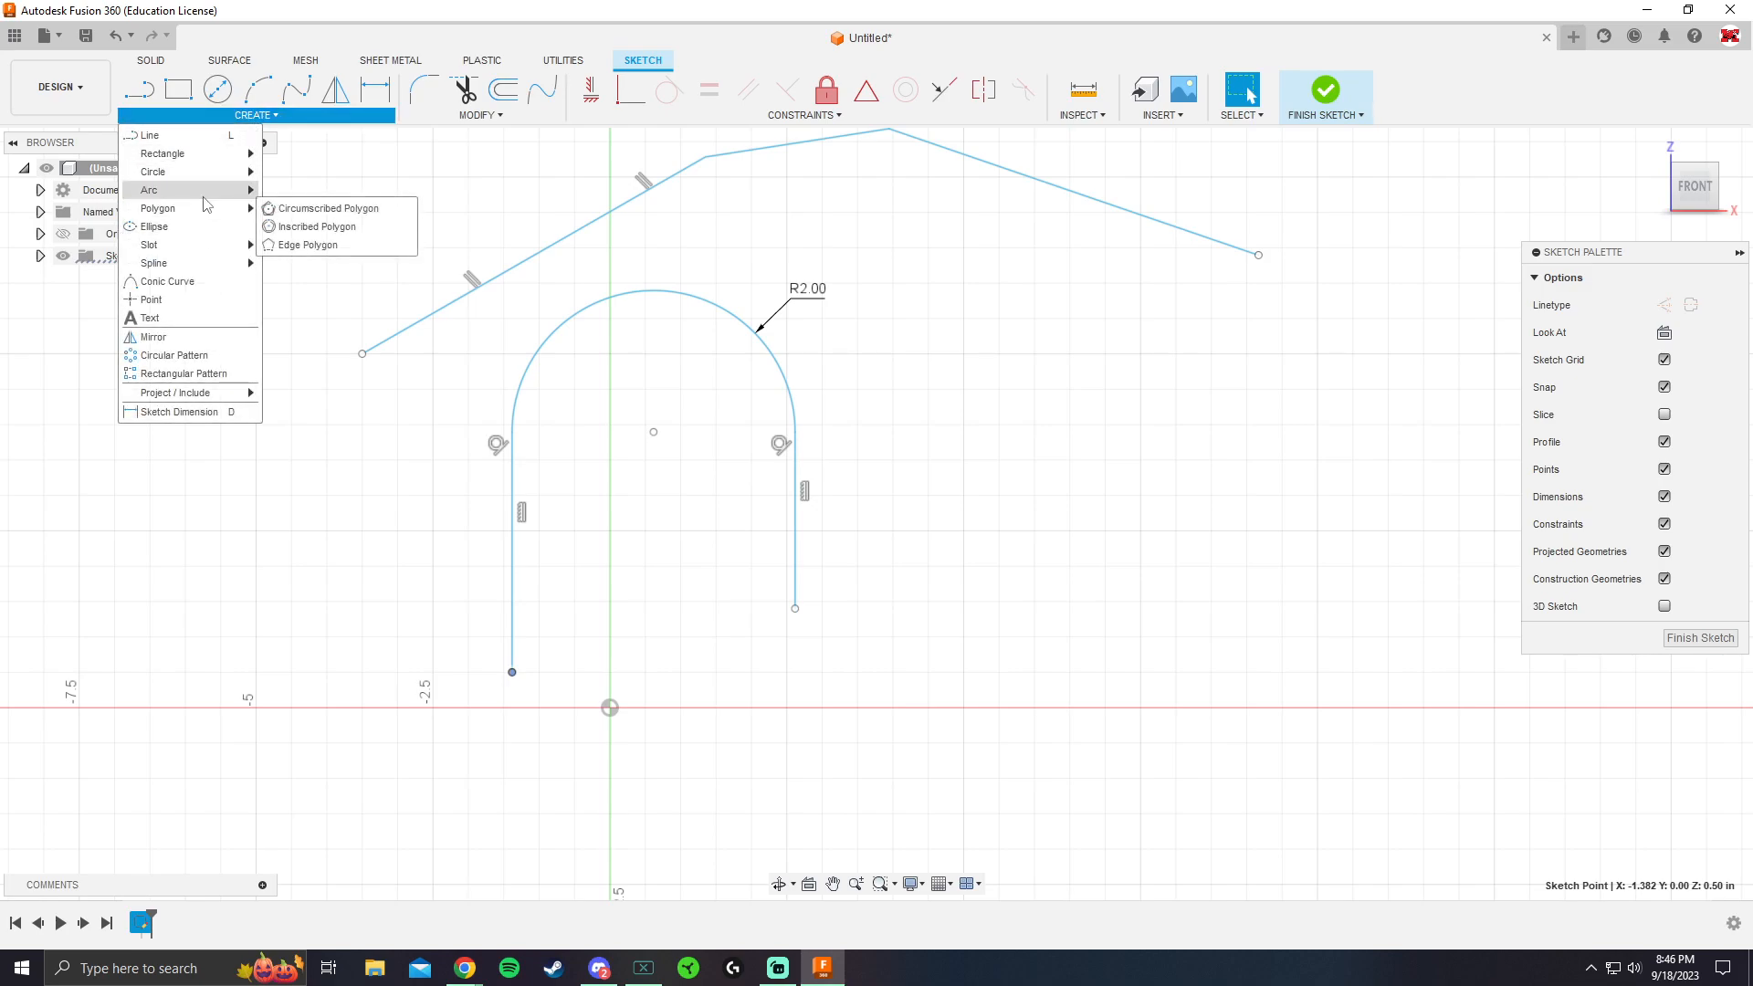
pyautogui.moveTo(210, 191)
pyautogui.click(301, 230)
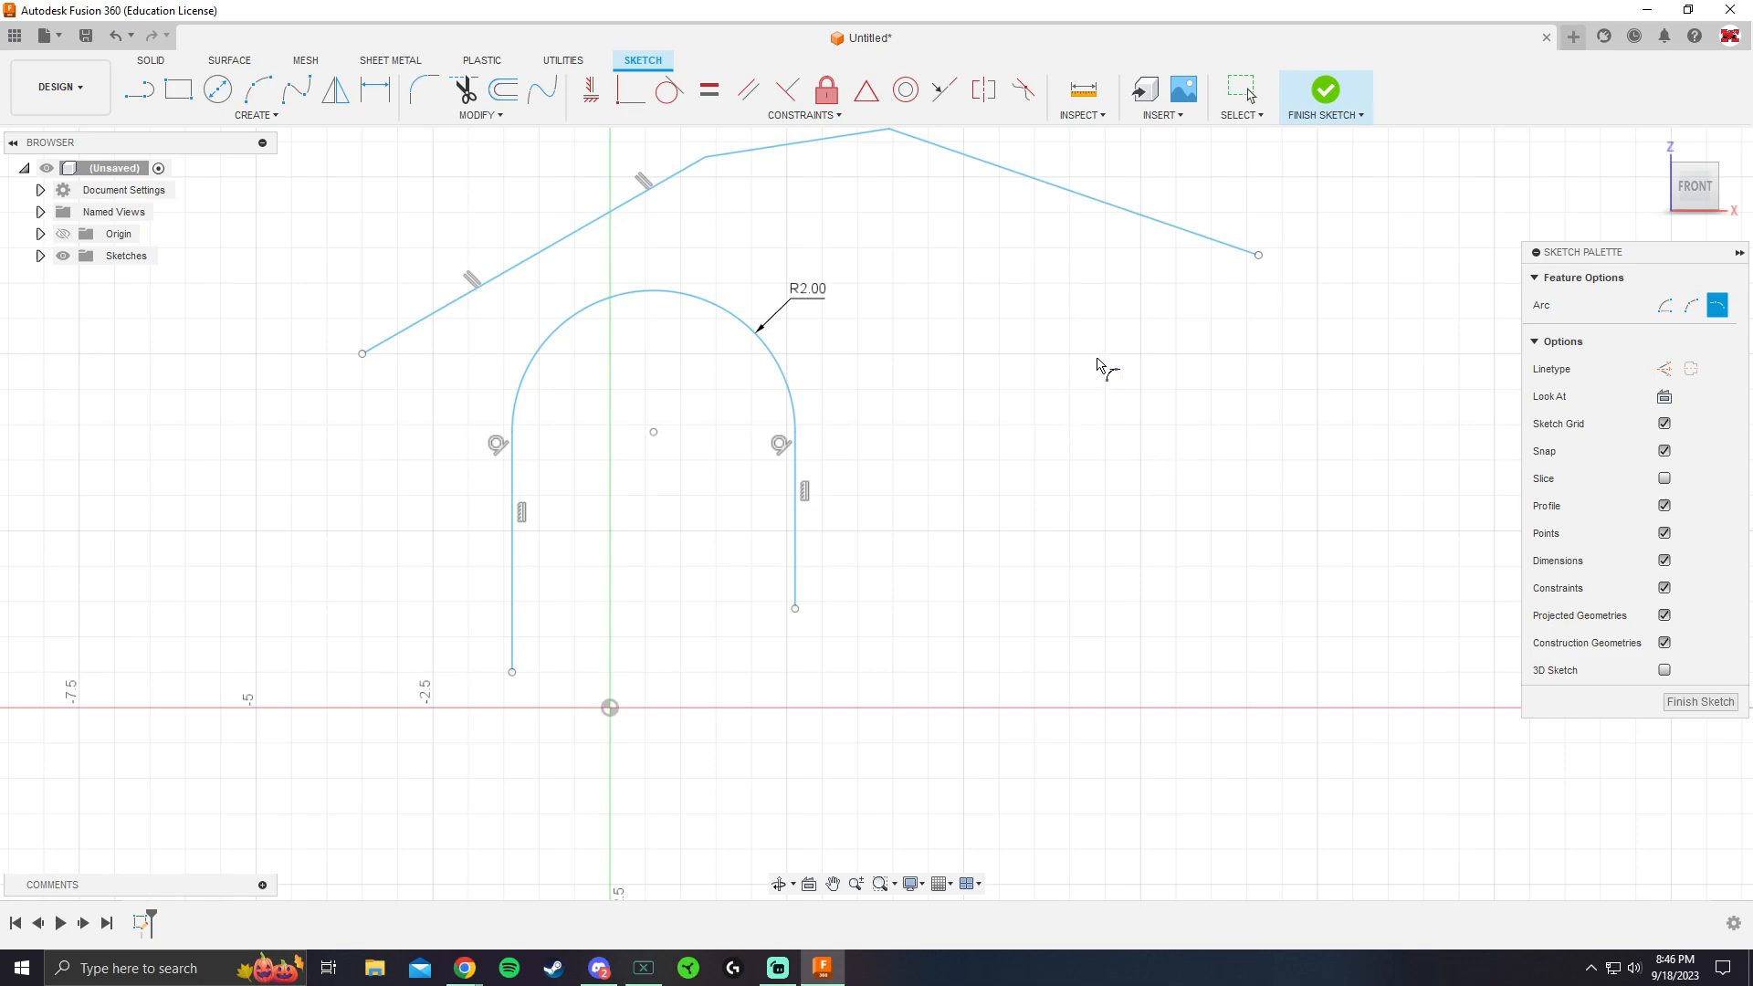
pyautogui.click(1258, 257)
pyautogui.click(1219, 479)
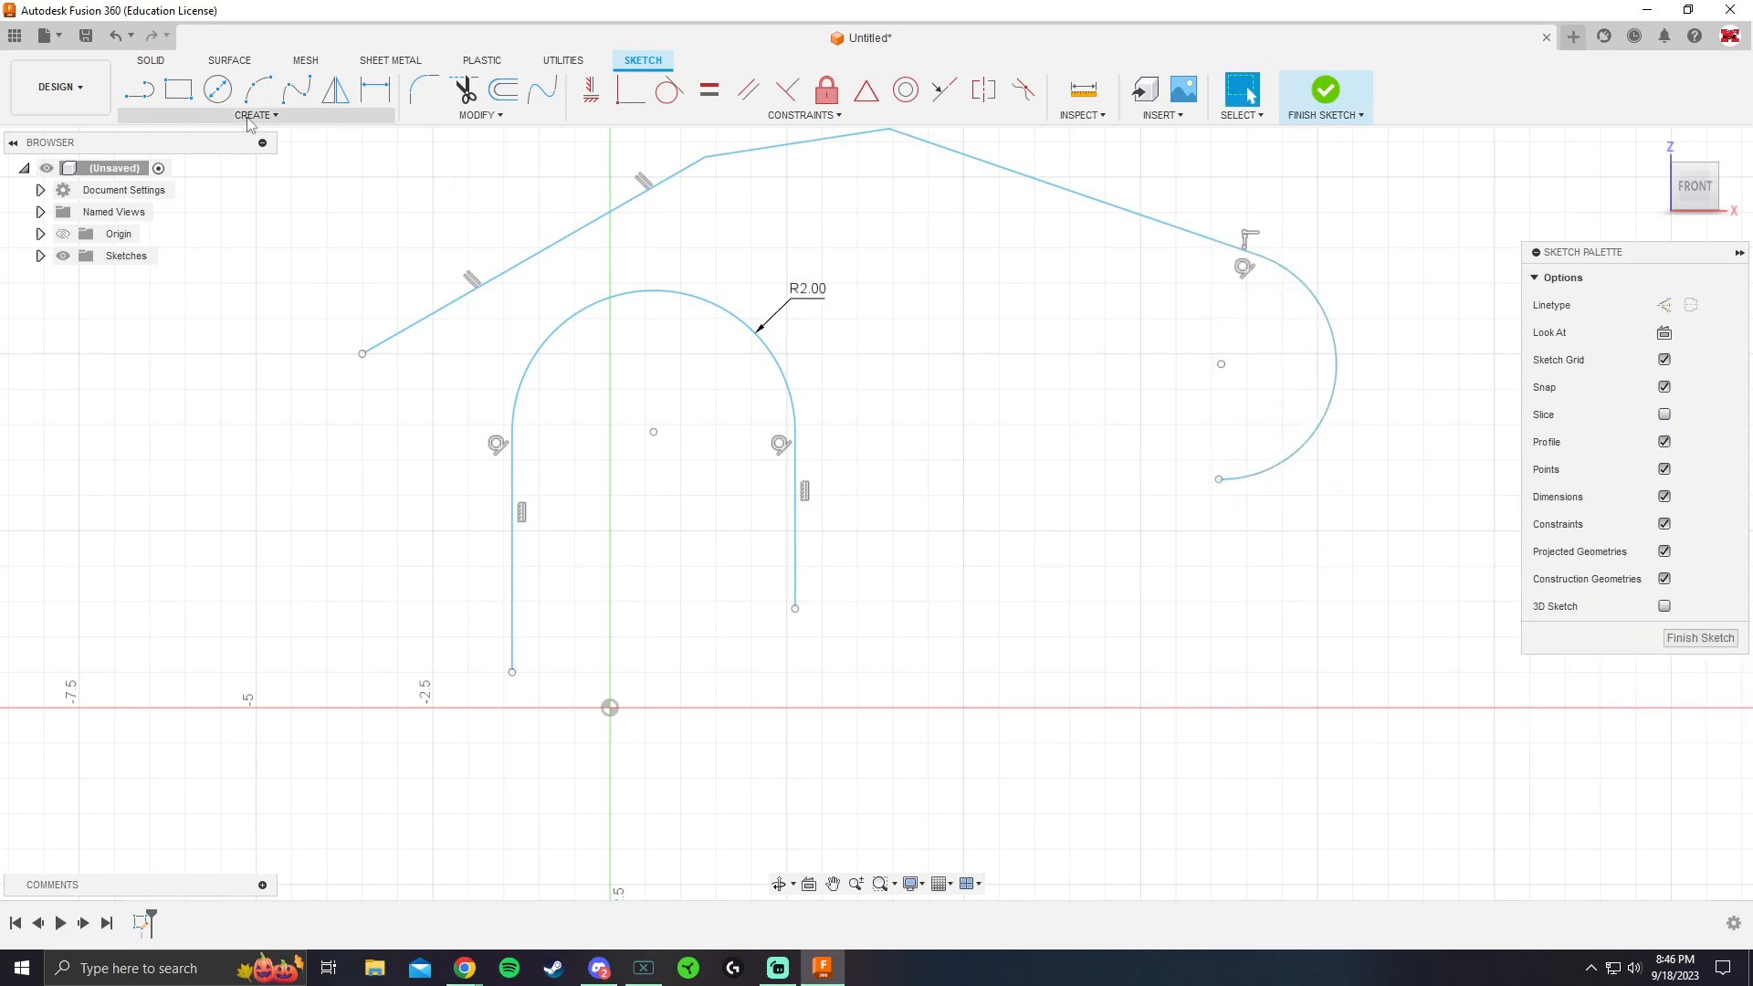
# Sketch a horizontal line from the origin along the X axis, ending below the curled tangent arc
pyautogui.press('l')
pyautogui.scroll(-4, 665, 419)
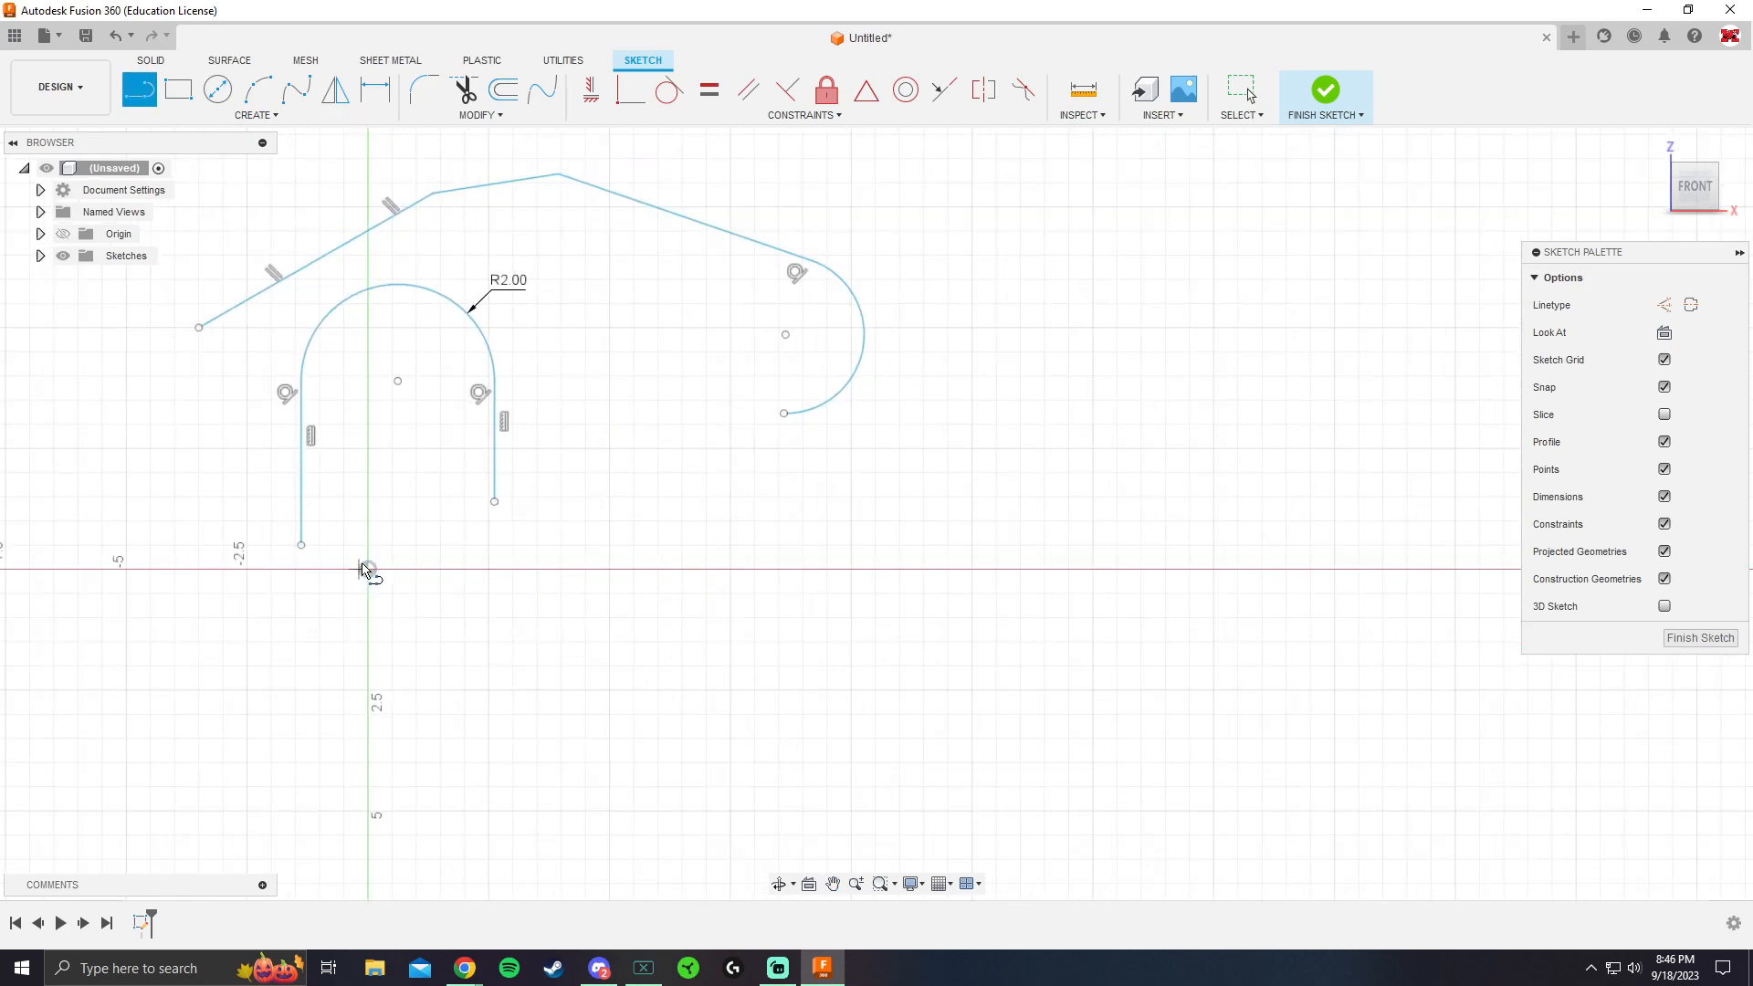
pyautogui.press('Escape')
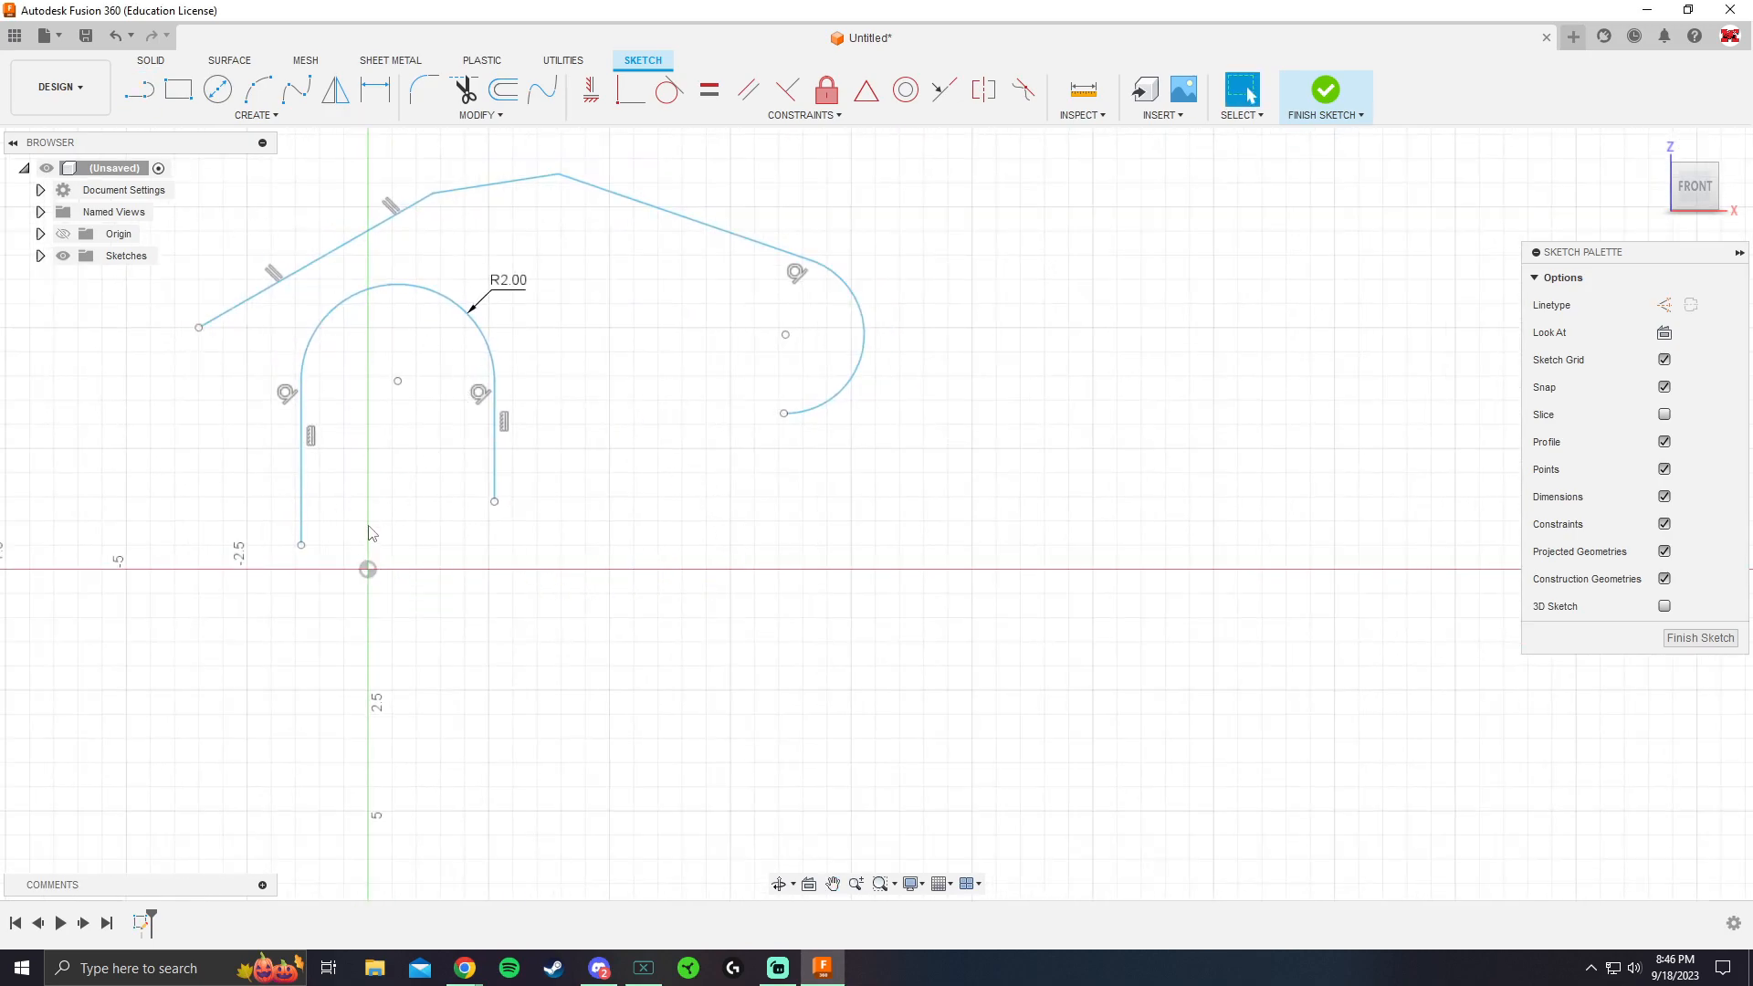
pyautogui.press('l')
pyautogui.click(367, 569)
pyautogui.click(787, 569)
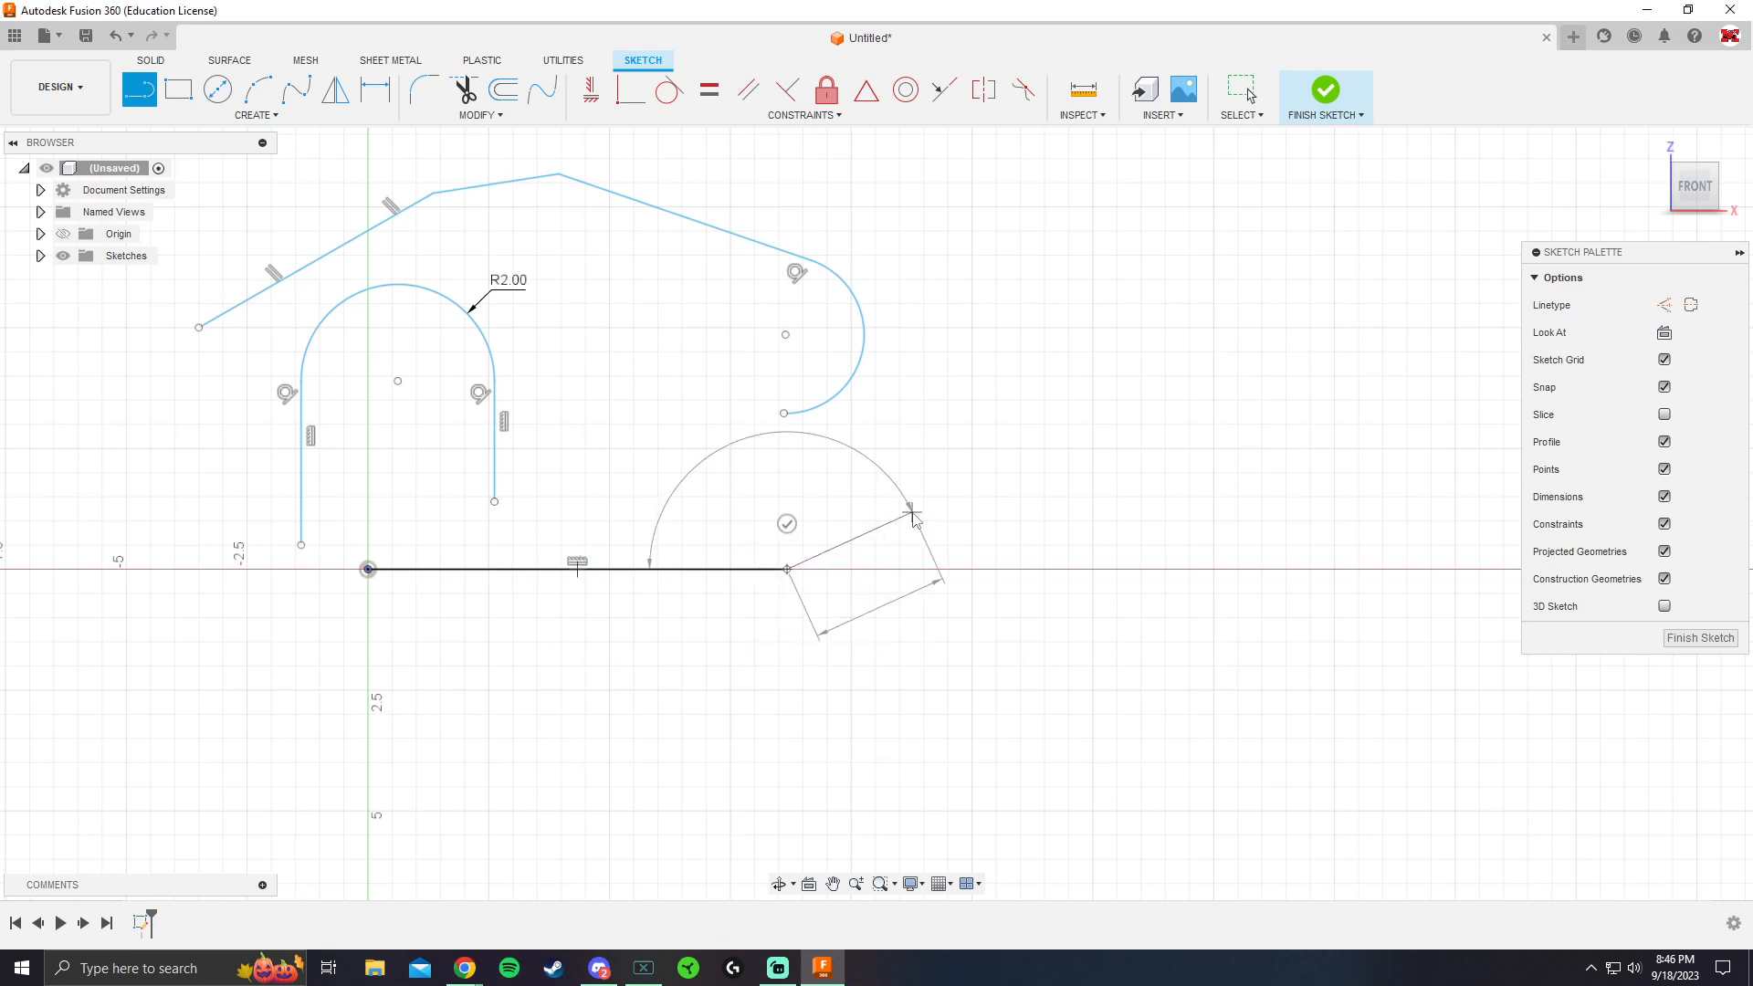
pyautogui.press('Escape')
# Add a tangent arc from the horizontal line's free end, curving outward and upward
pyautogui.click(275, 116)
pyautogui.moveTo(256, 195)
pyautogui.click(310, 224)
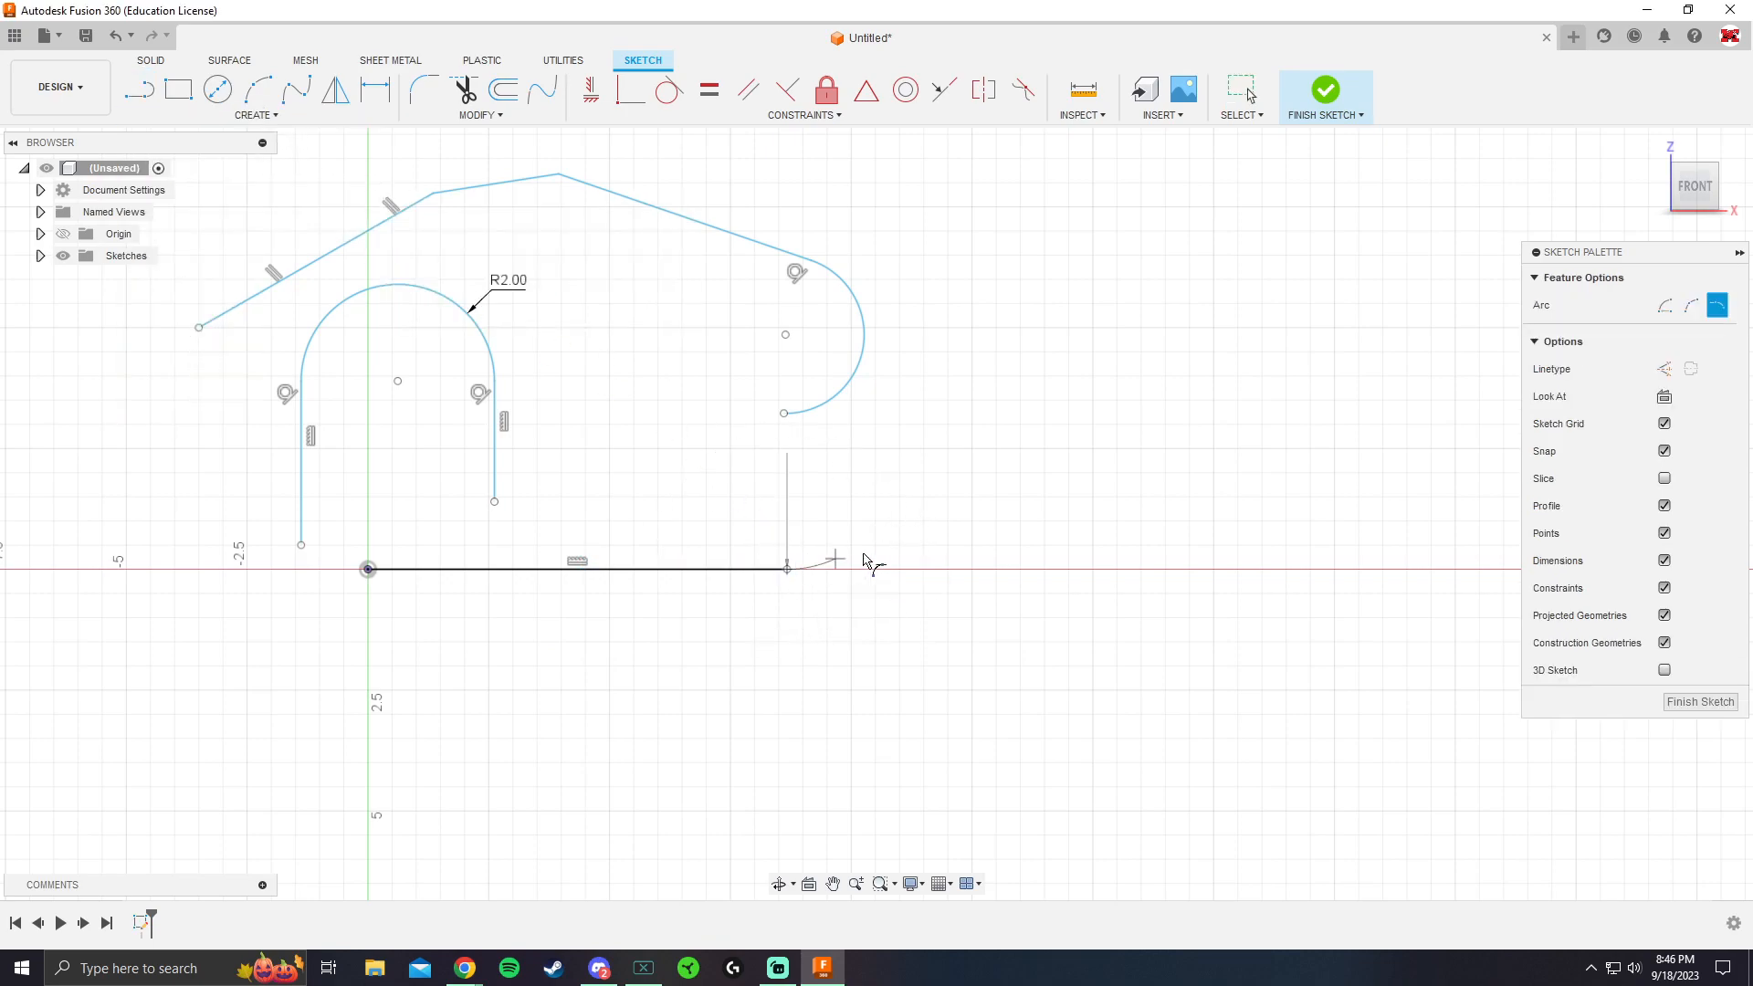
pyautogui.click(1045, 400)
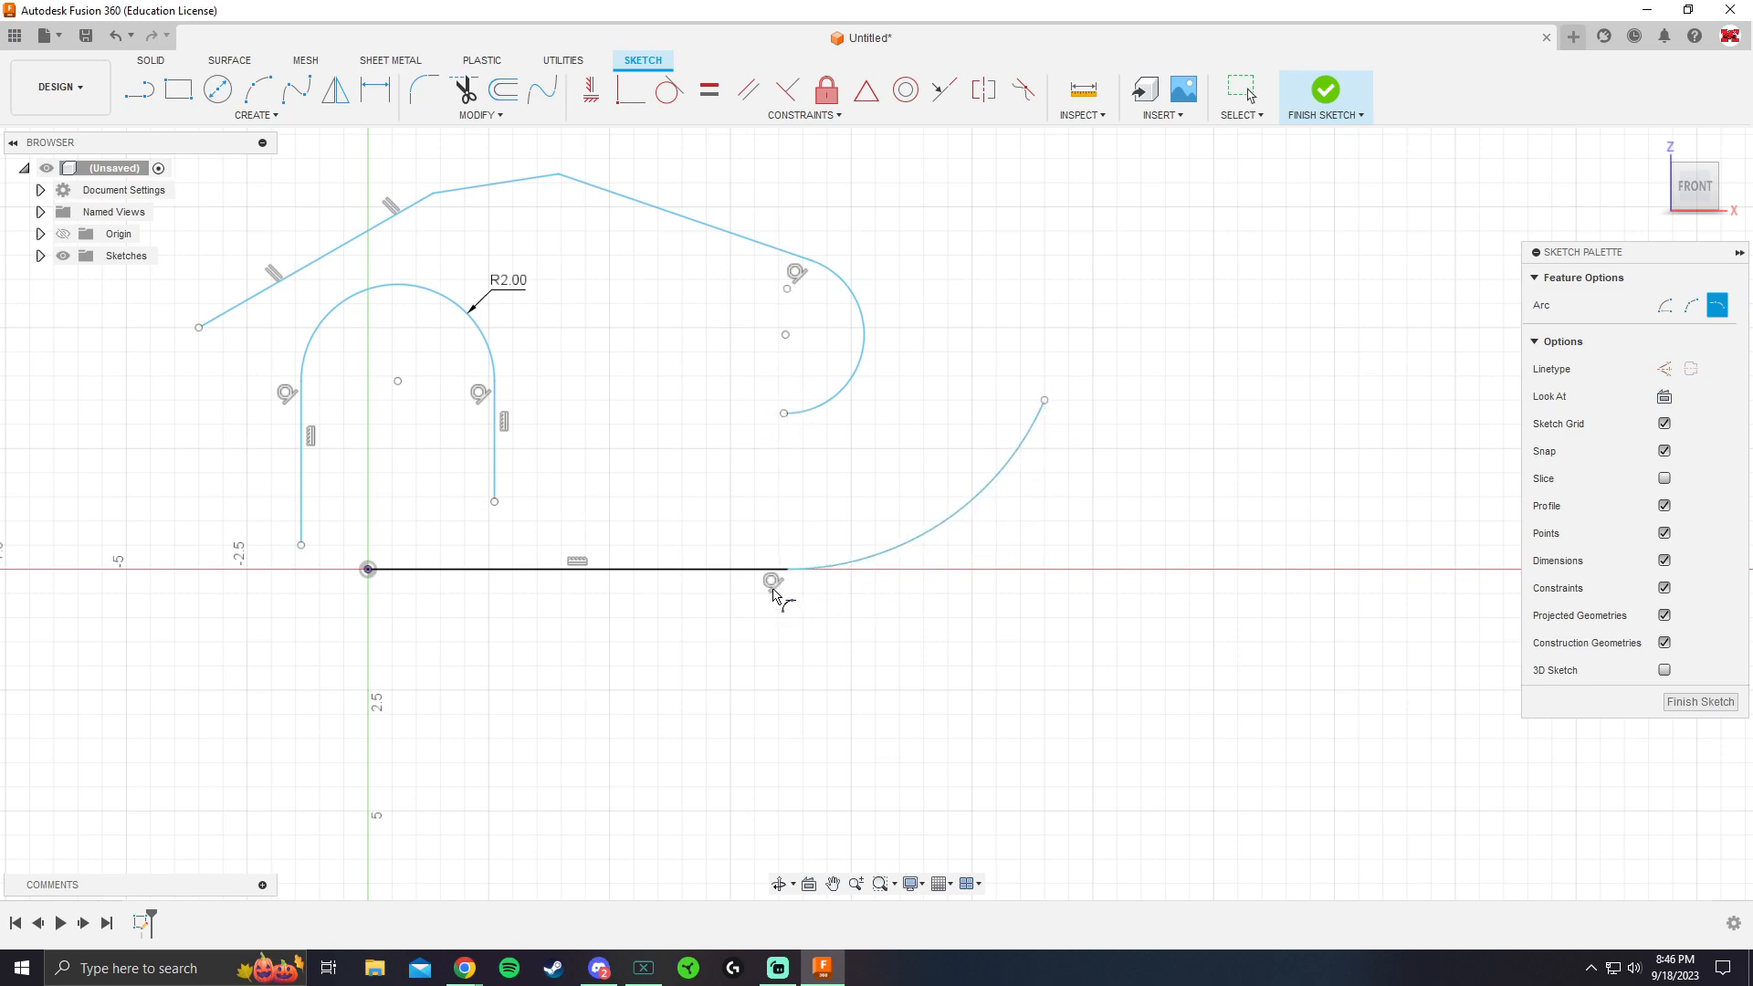
pyautogui.press('Escape')
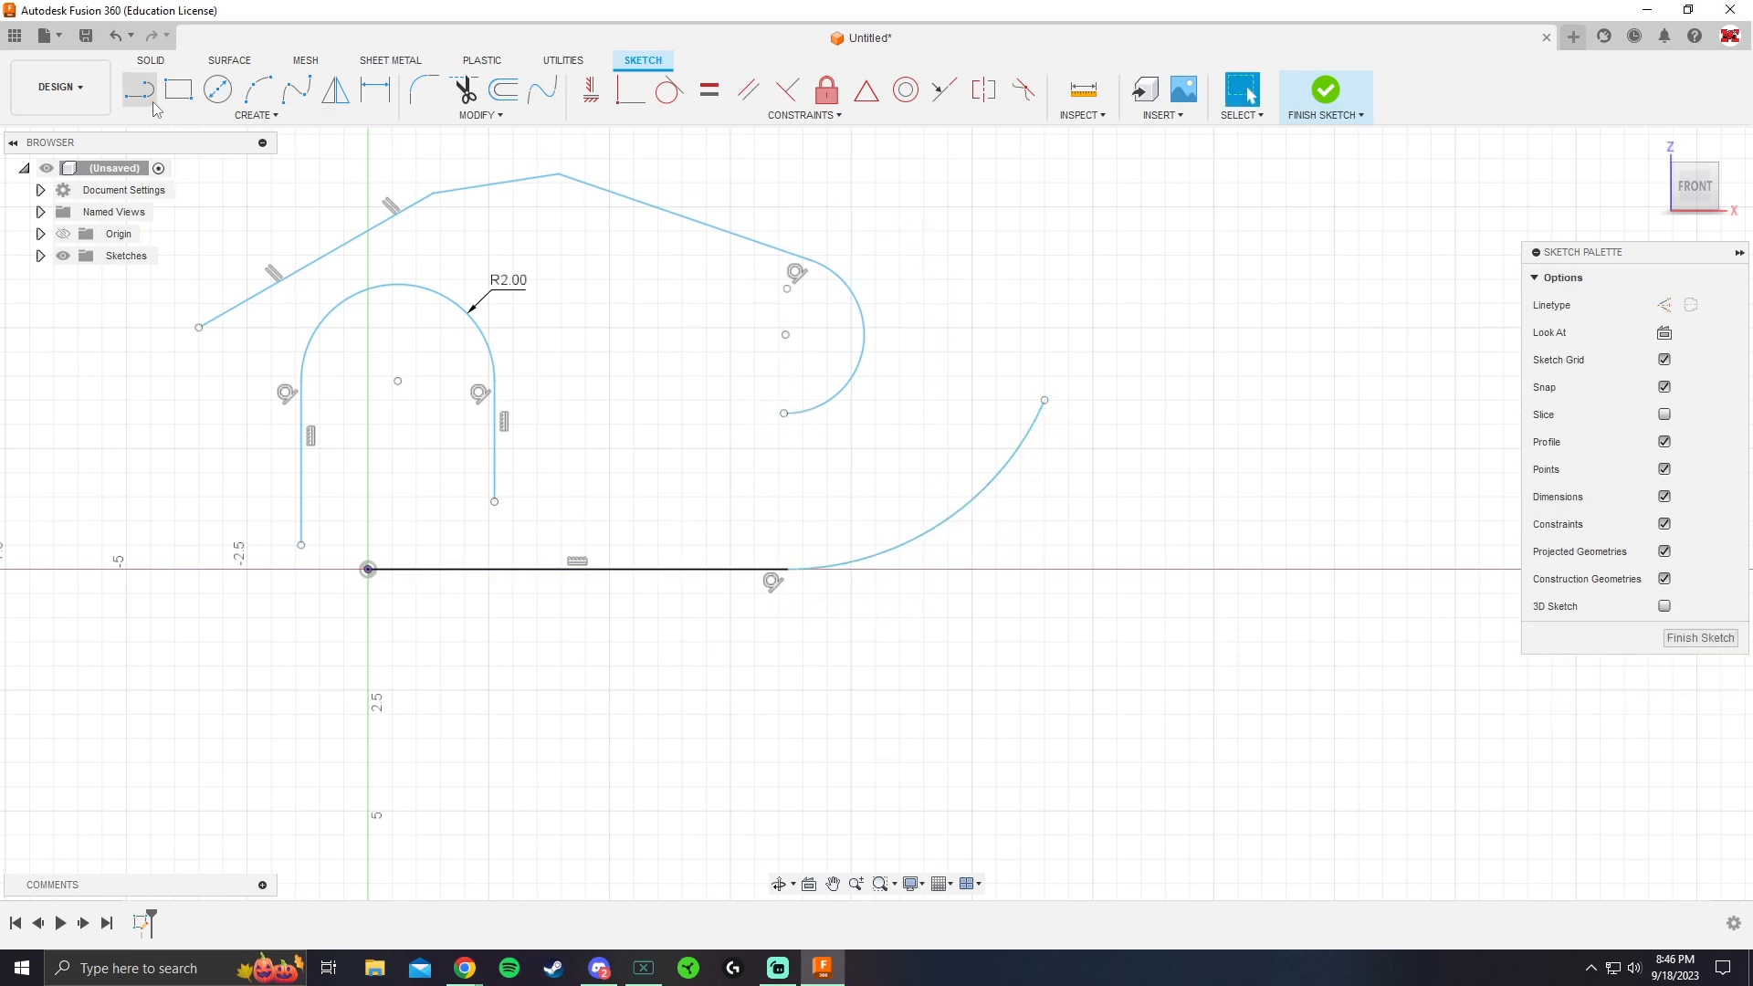
# Sketch a vertical line upward from the free end of the large tangent arc
pyautogui.press('l')
pyautogui.click(1044, 400)
pyautogui.click(1044, 184)
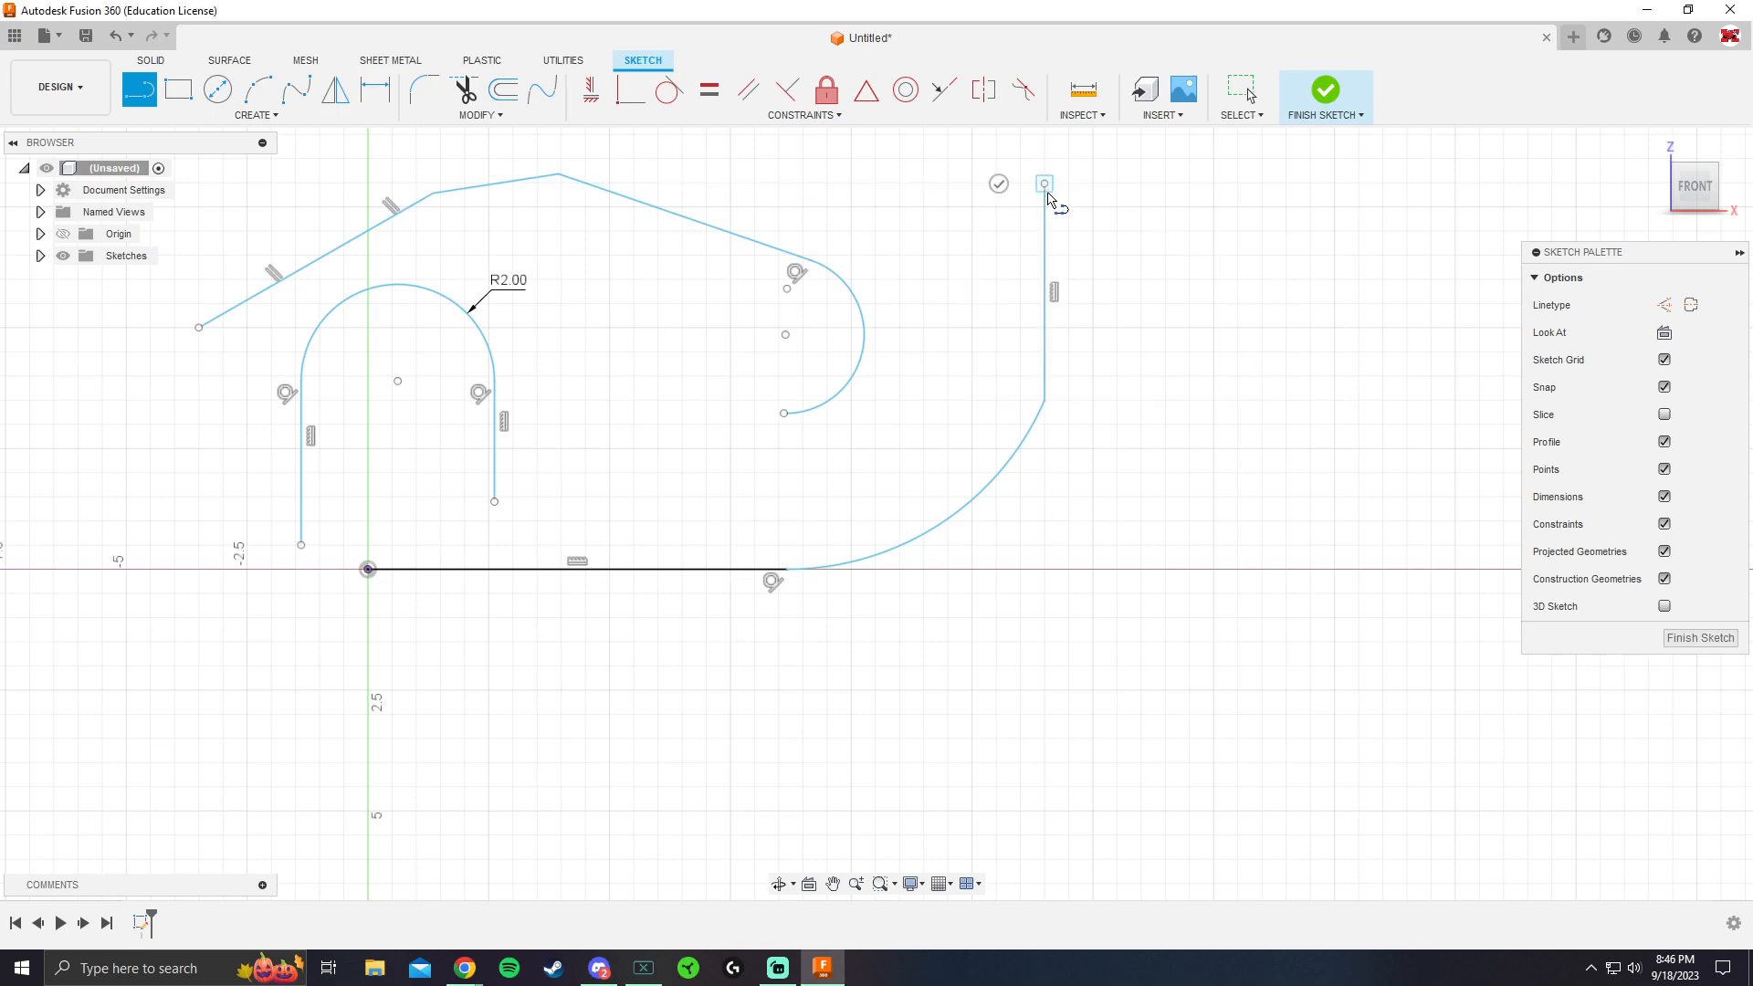
pyautogui.press('Escape')
# Apply a tangent constraint between the new vertical line and the large arc
pyautogui.click(669, 89)
pyautogui.click(1047, 370)
pyautogui.click(1034, 425)
pyautogui.press('Escape')
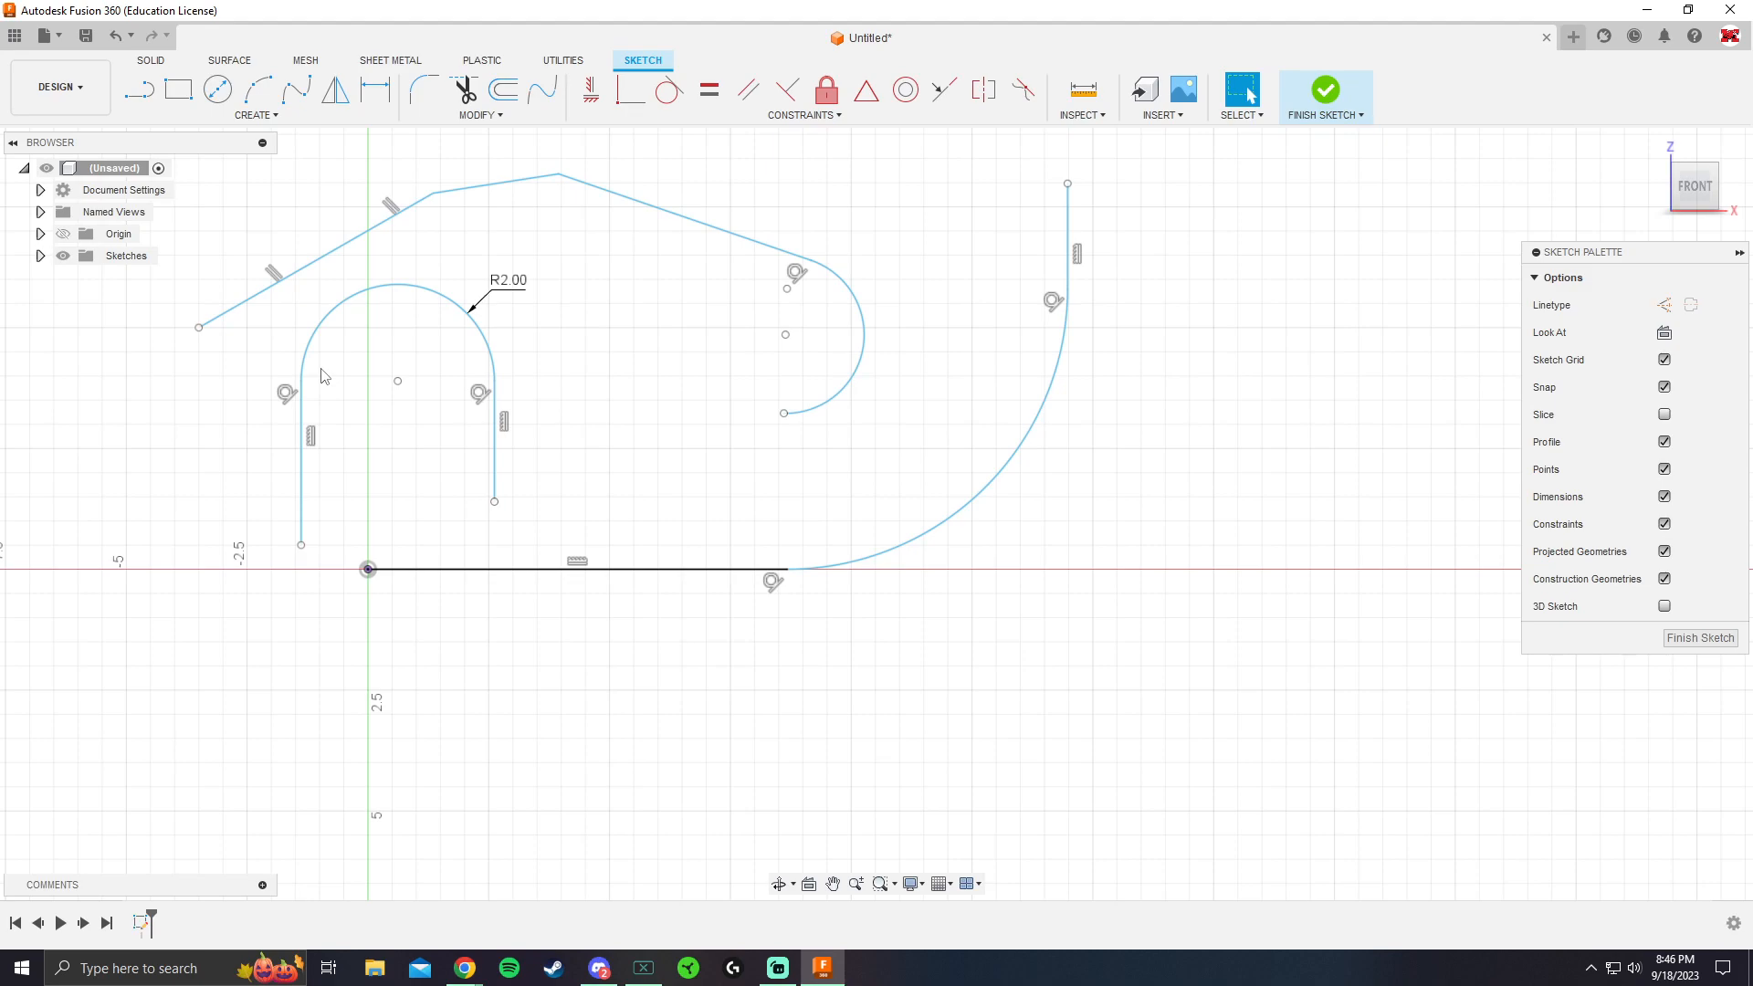
# Sketch a large two-point rectangle across the X axis, in the empty area beyond the vertical line
pyautogui.scroll(-4, 639, 488)
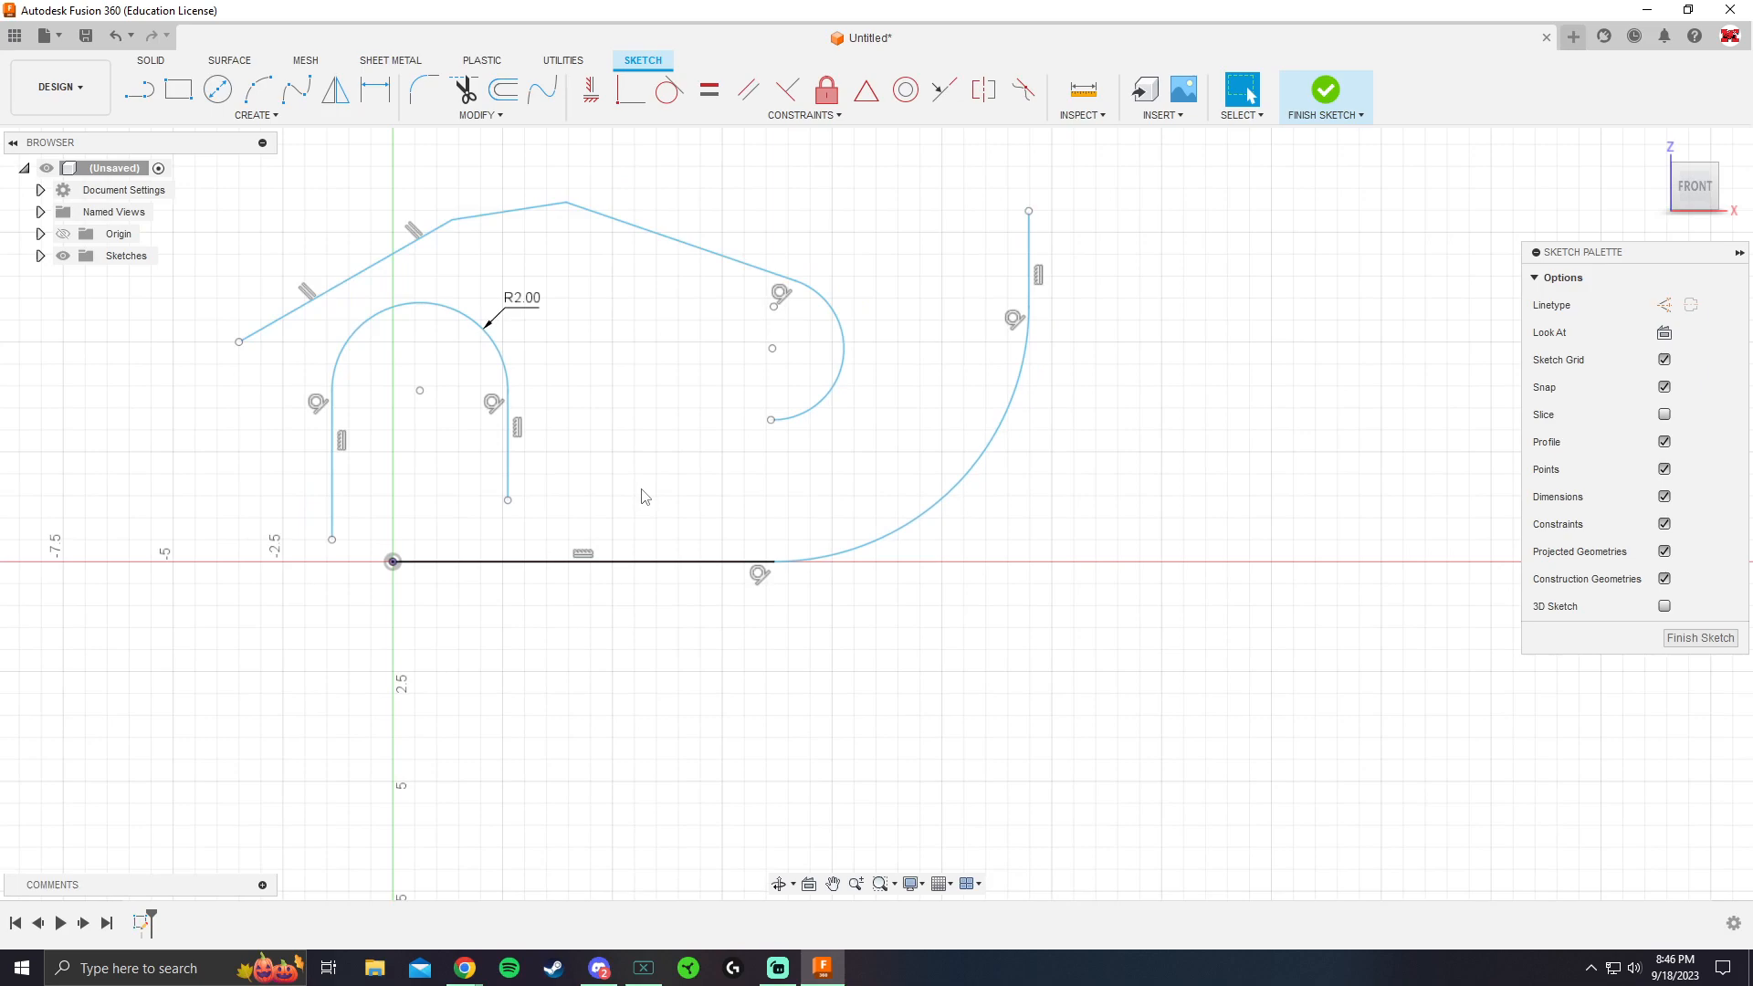
pyautogui.click(277, 116)
pyautogui.moveTo(219, 244)
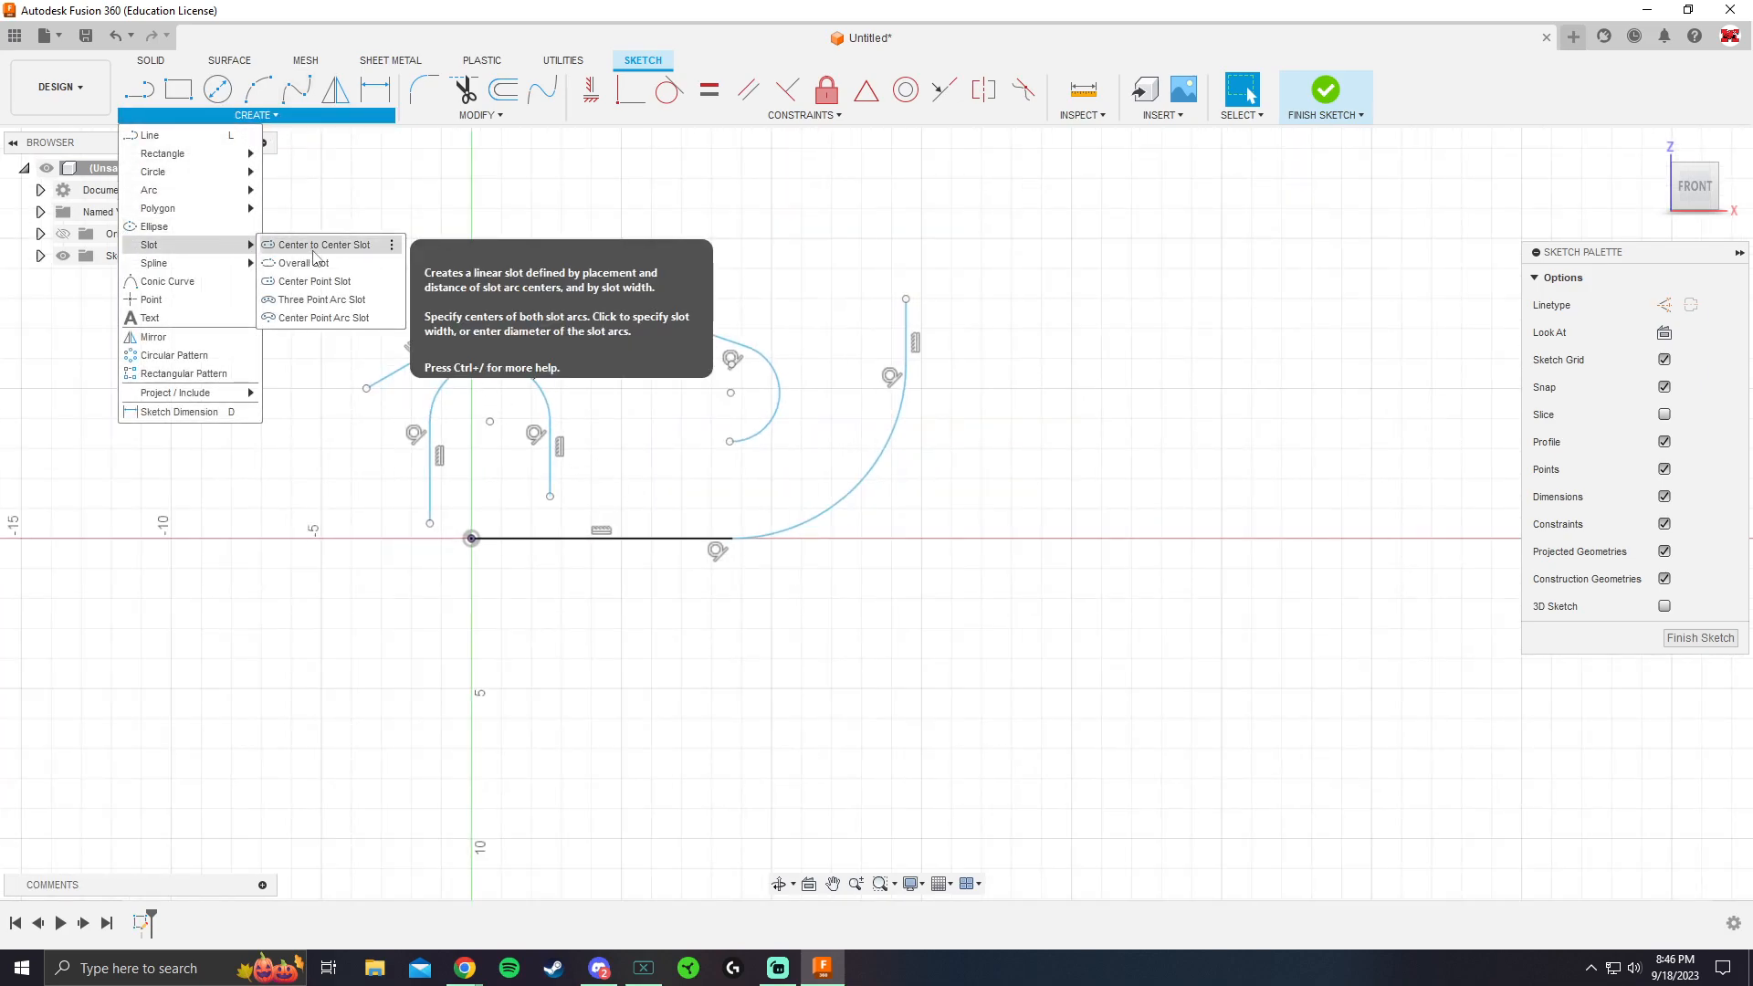
pyautogui.click(179, 88)
pyautogui.scroll(-2, 808, 390)
pyautogui.moveTo(808, 390); pyautogui.dragTo(558, 366, button='middle')
pyautogui.click(737, 261)
pyautogui.click(1091, 502)
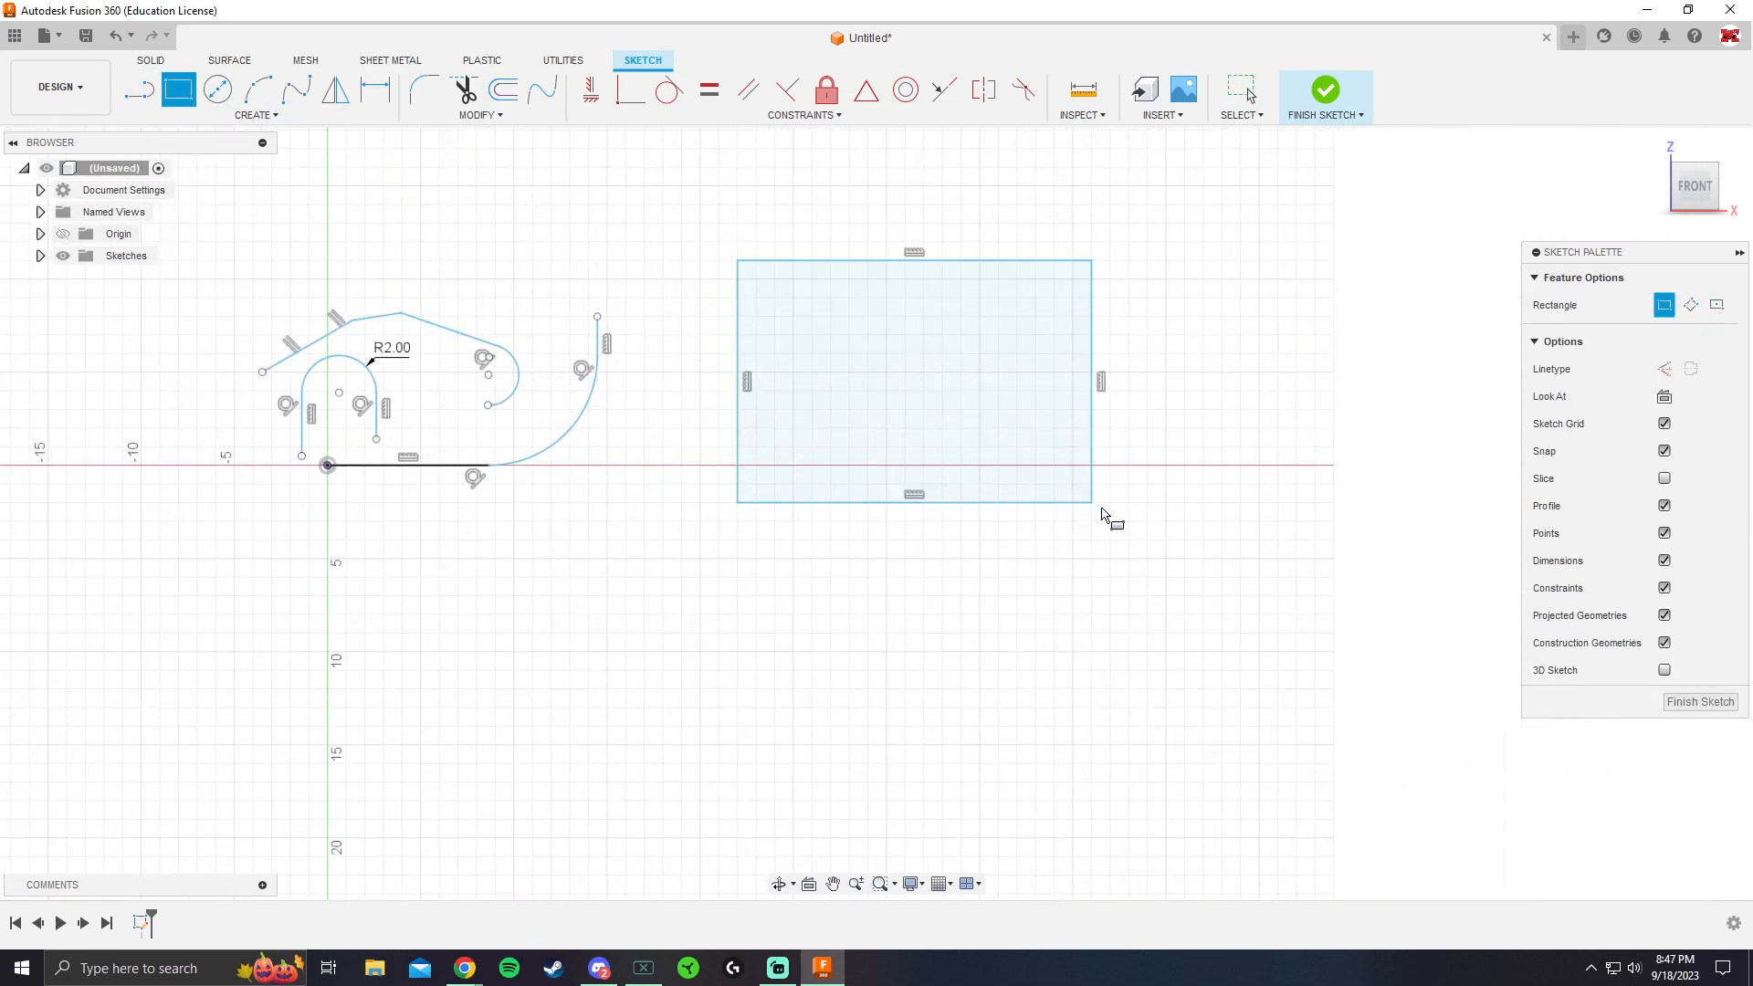
pyautogui.press('Escape')
# Sketch a horizontal center-to-center slot inside the large rectangle
pyautogui.click(258, 88)
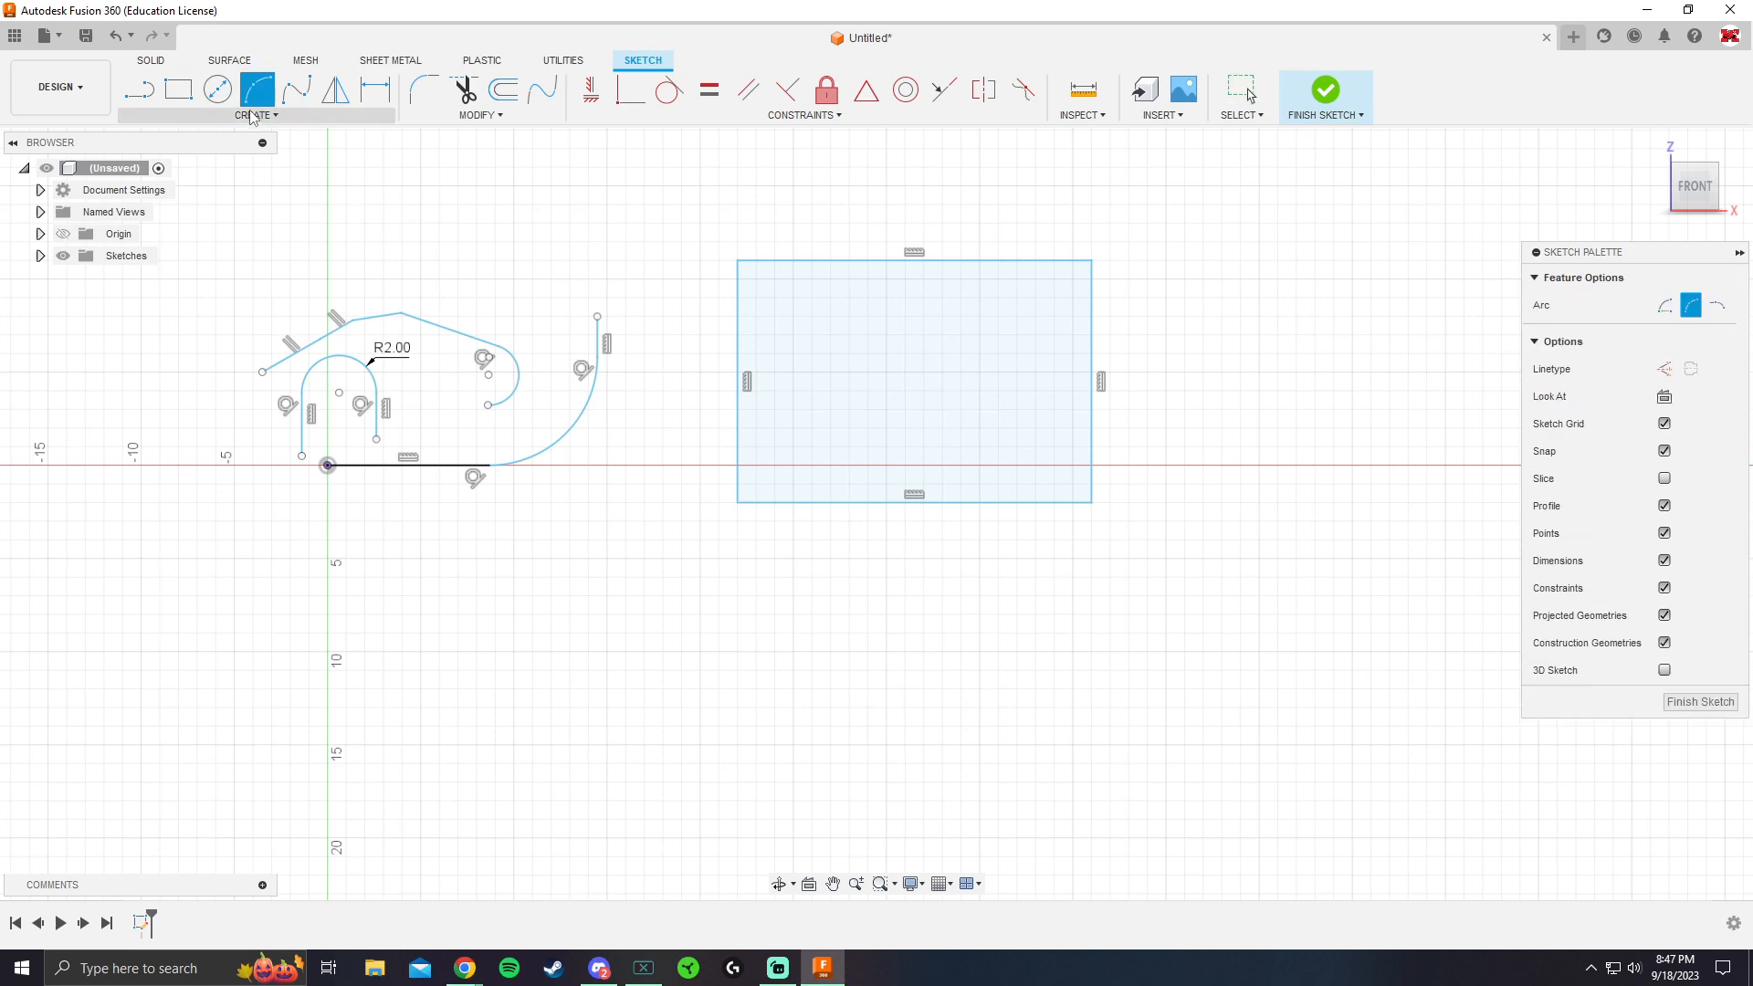
pyautogui.click(256, 115)
pyautogui.moveTo(229, 244)
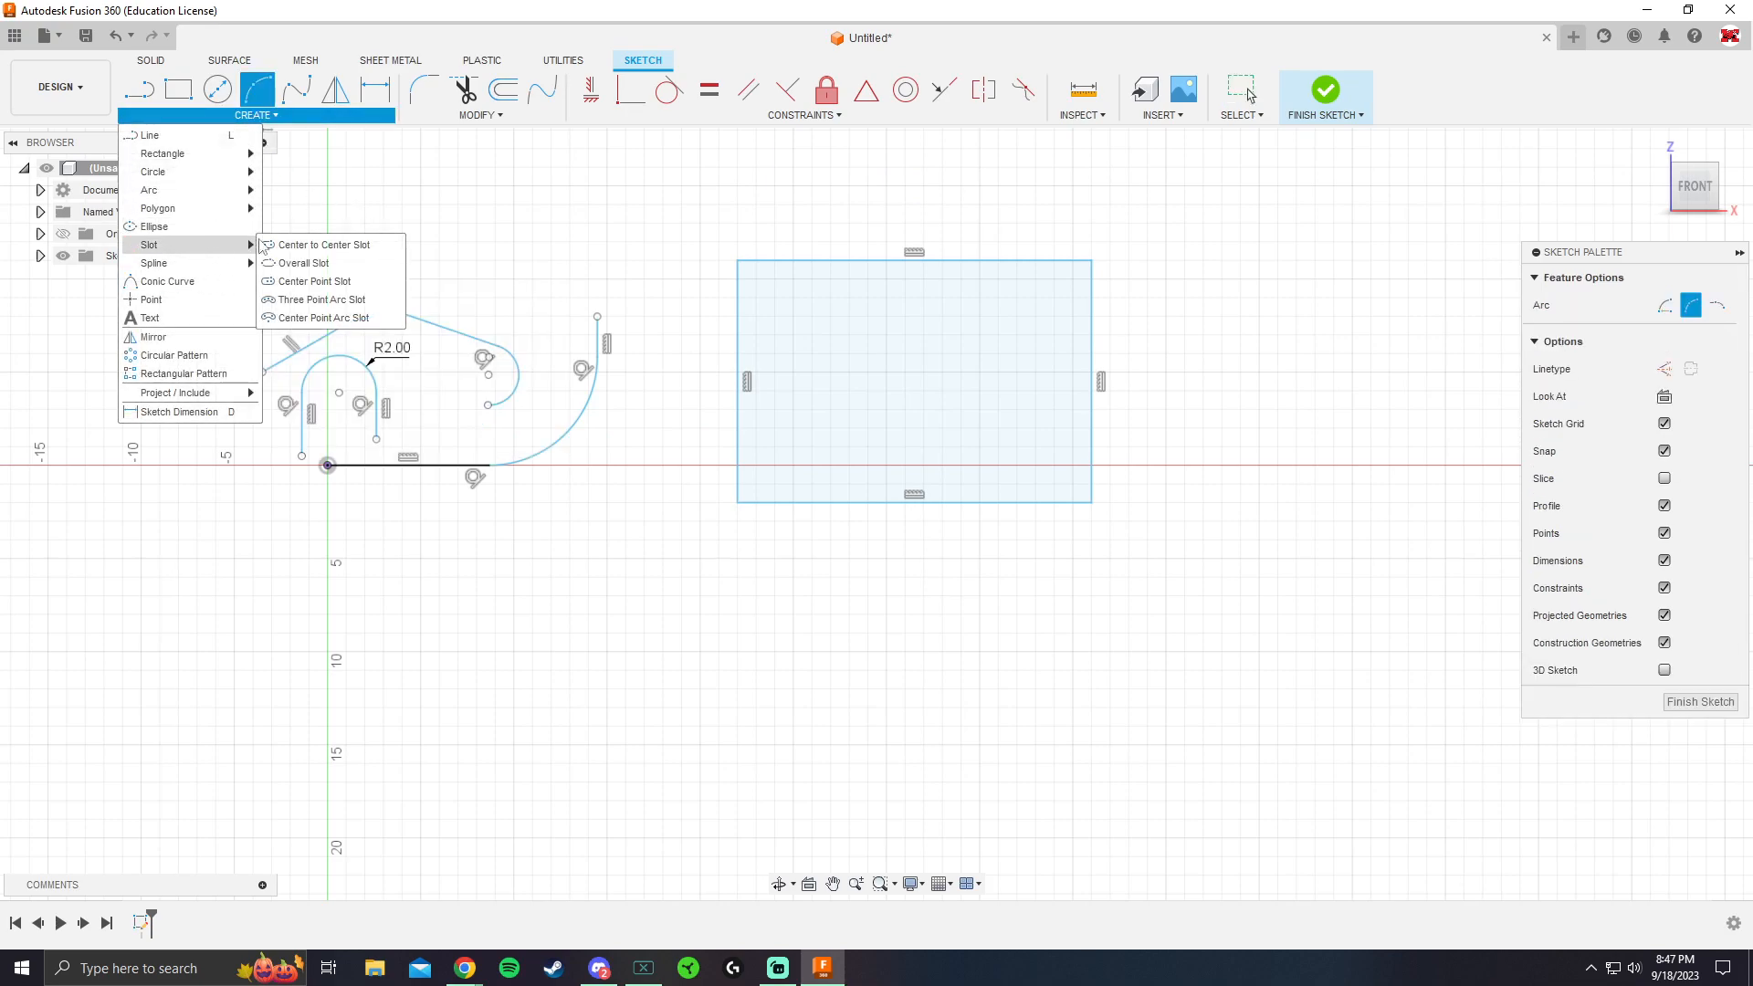
pyautogui.click(301, 245)
pyautogui.scroll(3, 830, 365)
pyautogui.click(816, 382)
pyautogui.click(1114, 383)
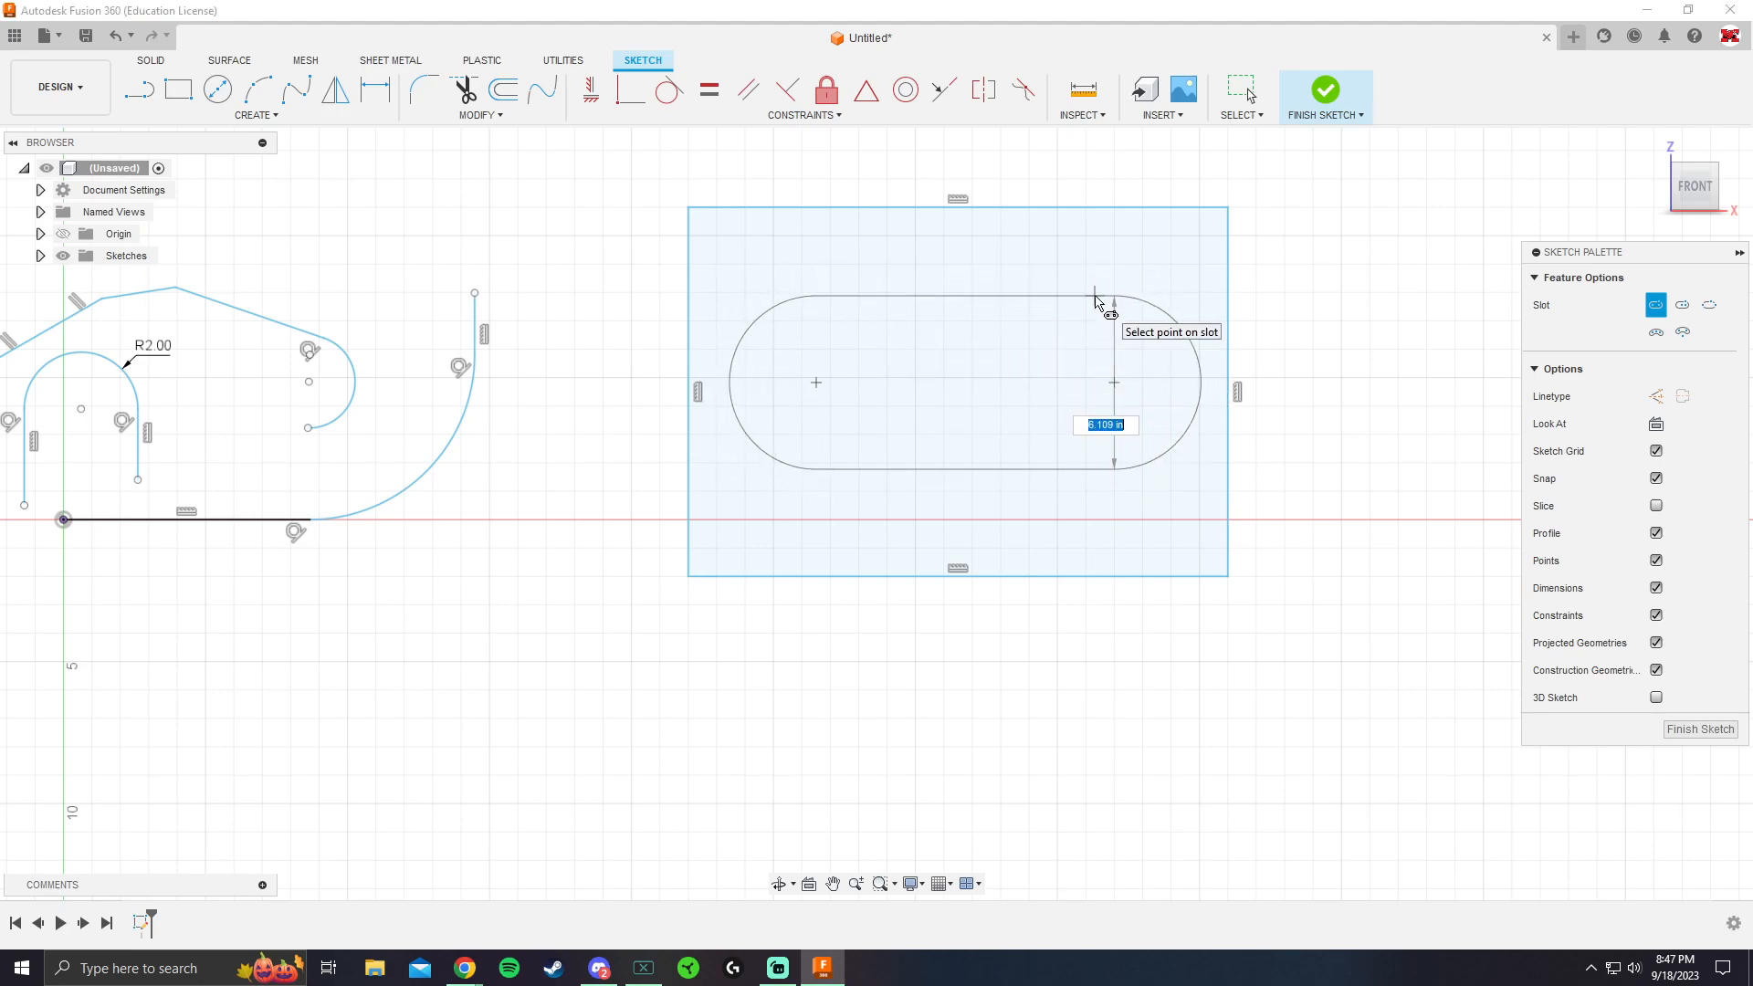
pyautogui.click(1034, 299)
pyautogui.press('Escape')
pyautogui.click(1082, 269)
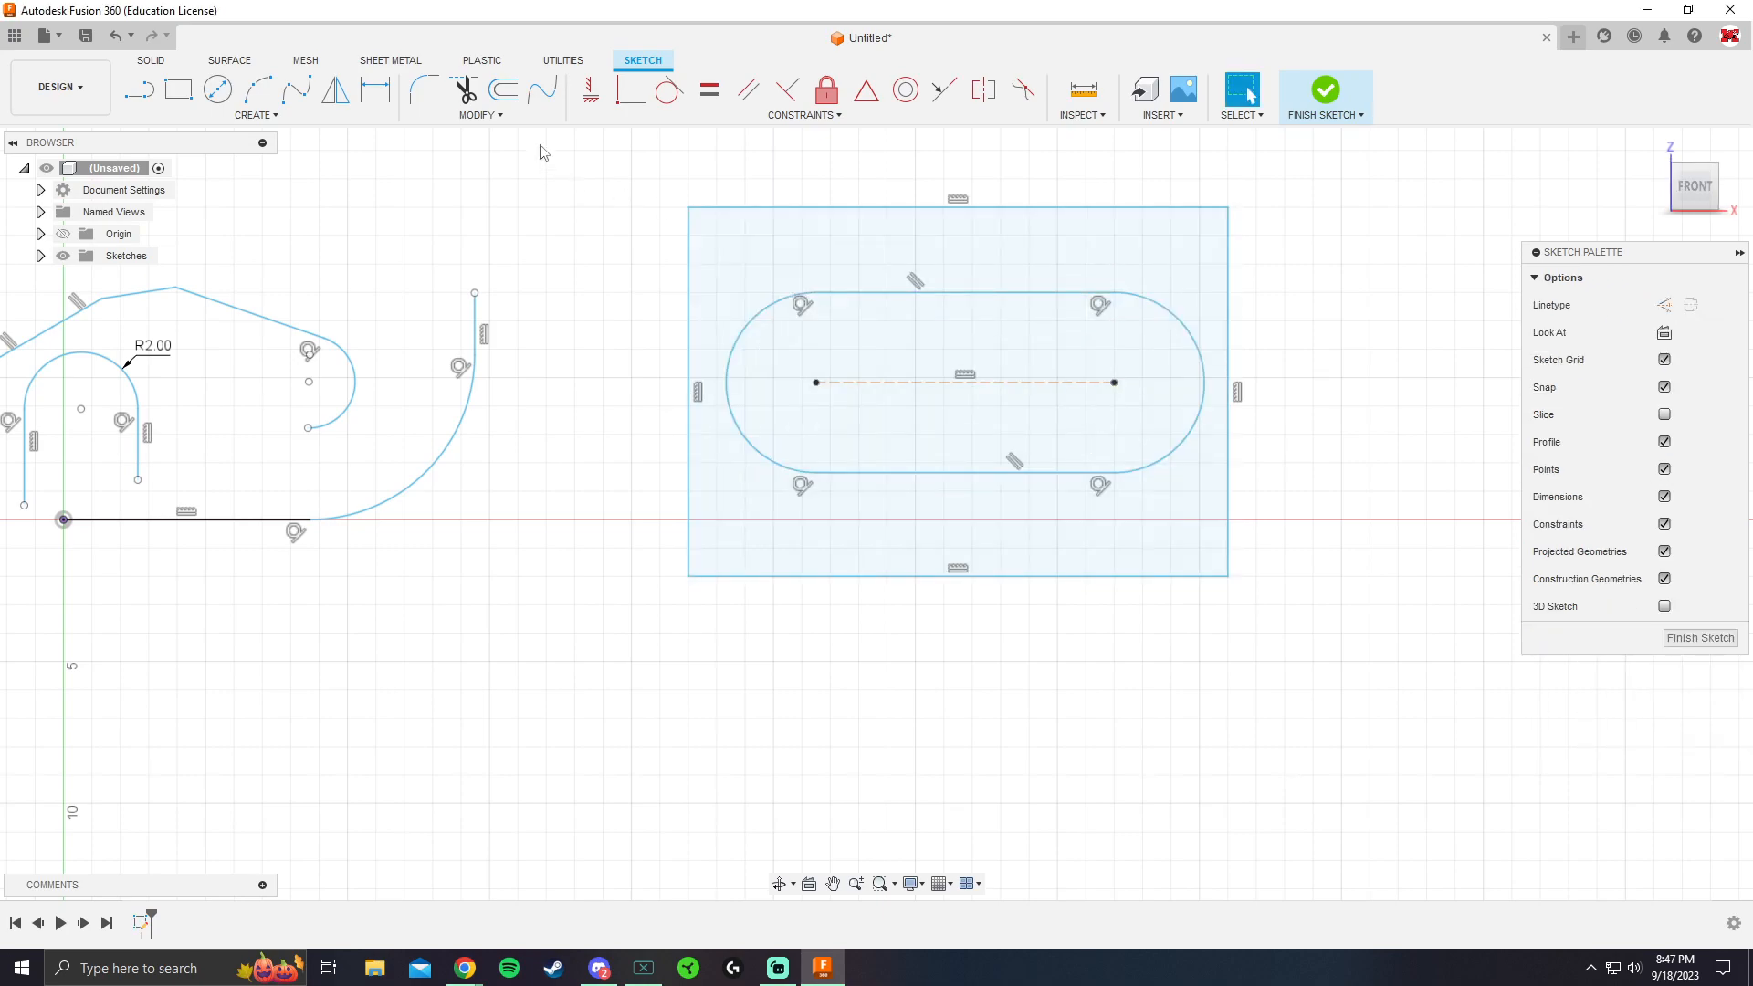
# Dimension the slot's rounded end with a radius of 3 in
pyautogui.click(391, 91)
pyautogui.click(1191, 338)
pyautogui.click(1296, 277)
pyautogui.write('3')
pyautogui.press('Return')
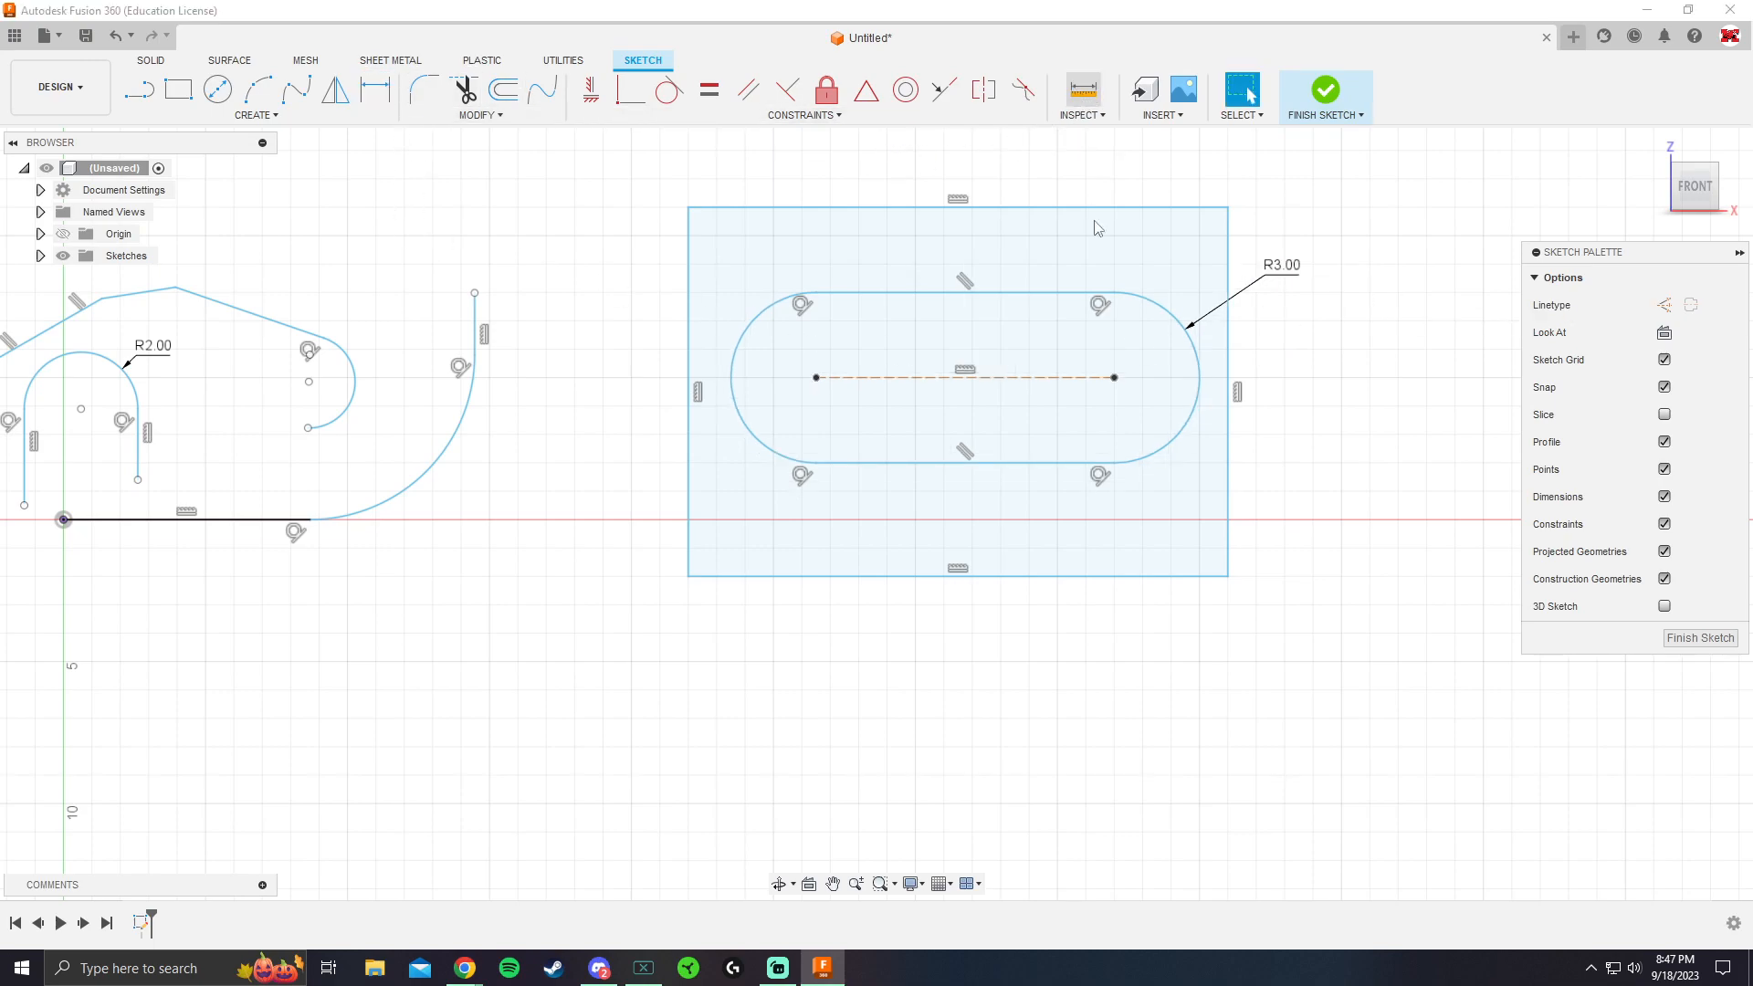
# Measure the slot's width between the upper and lower tangent points of its rounded end
pyautogui.click(1083, 89)
pyautogui.click(1114, 293)
pyautogui.click(1115, 463)
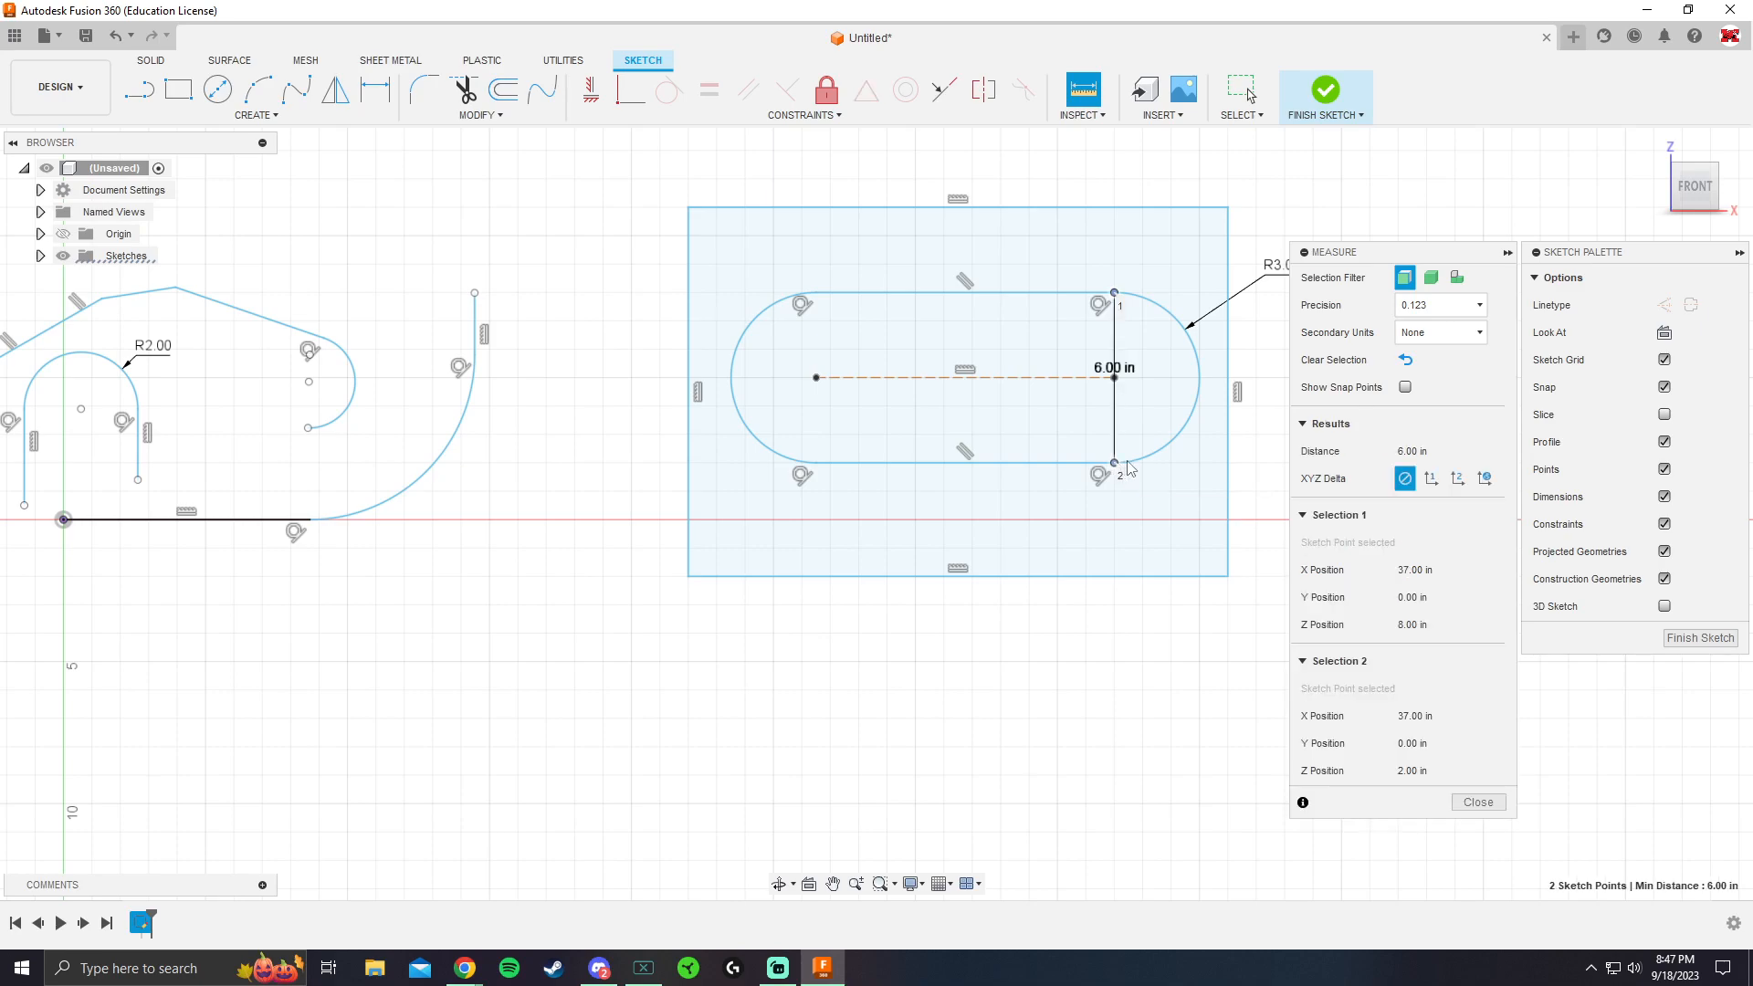
pyautogui.moveTo(1147, 378); pyautogui.dragTo(994, 386, button='middle')
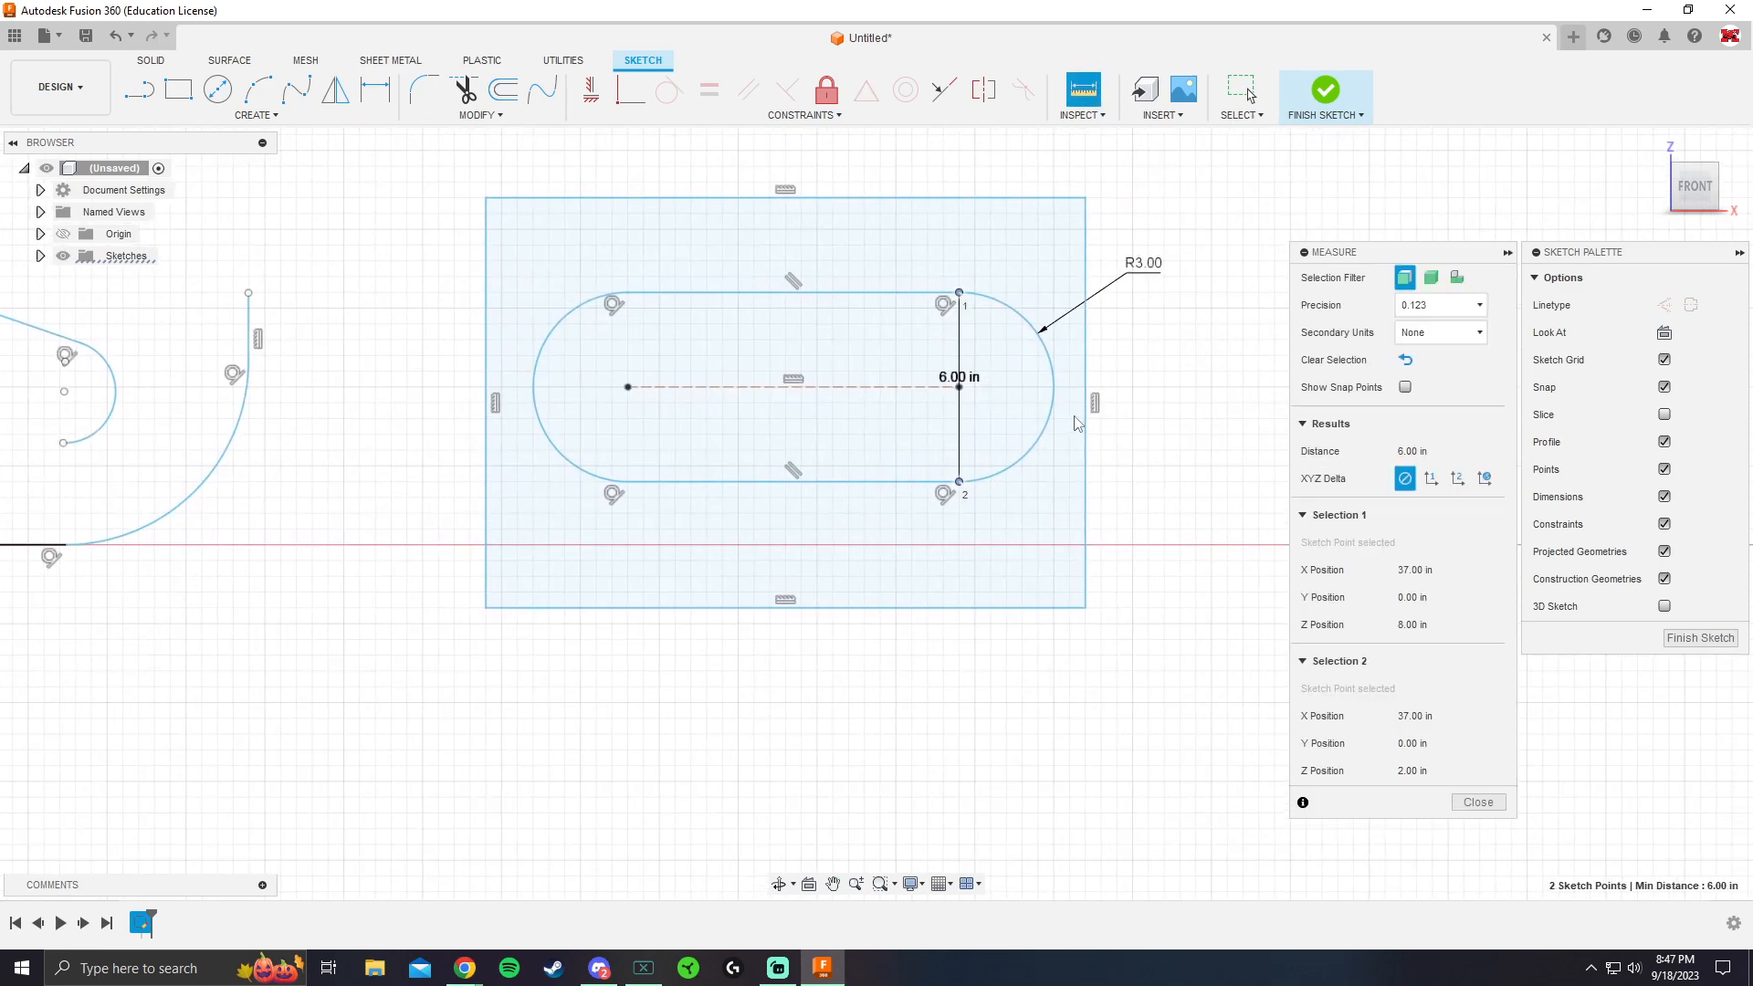
# Close the measurement and dimension the large rectangle to 20 in wide and 15 in high
pyautogui.press('Escape')
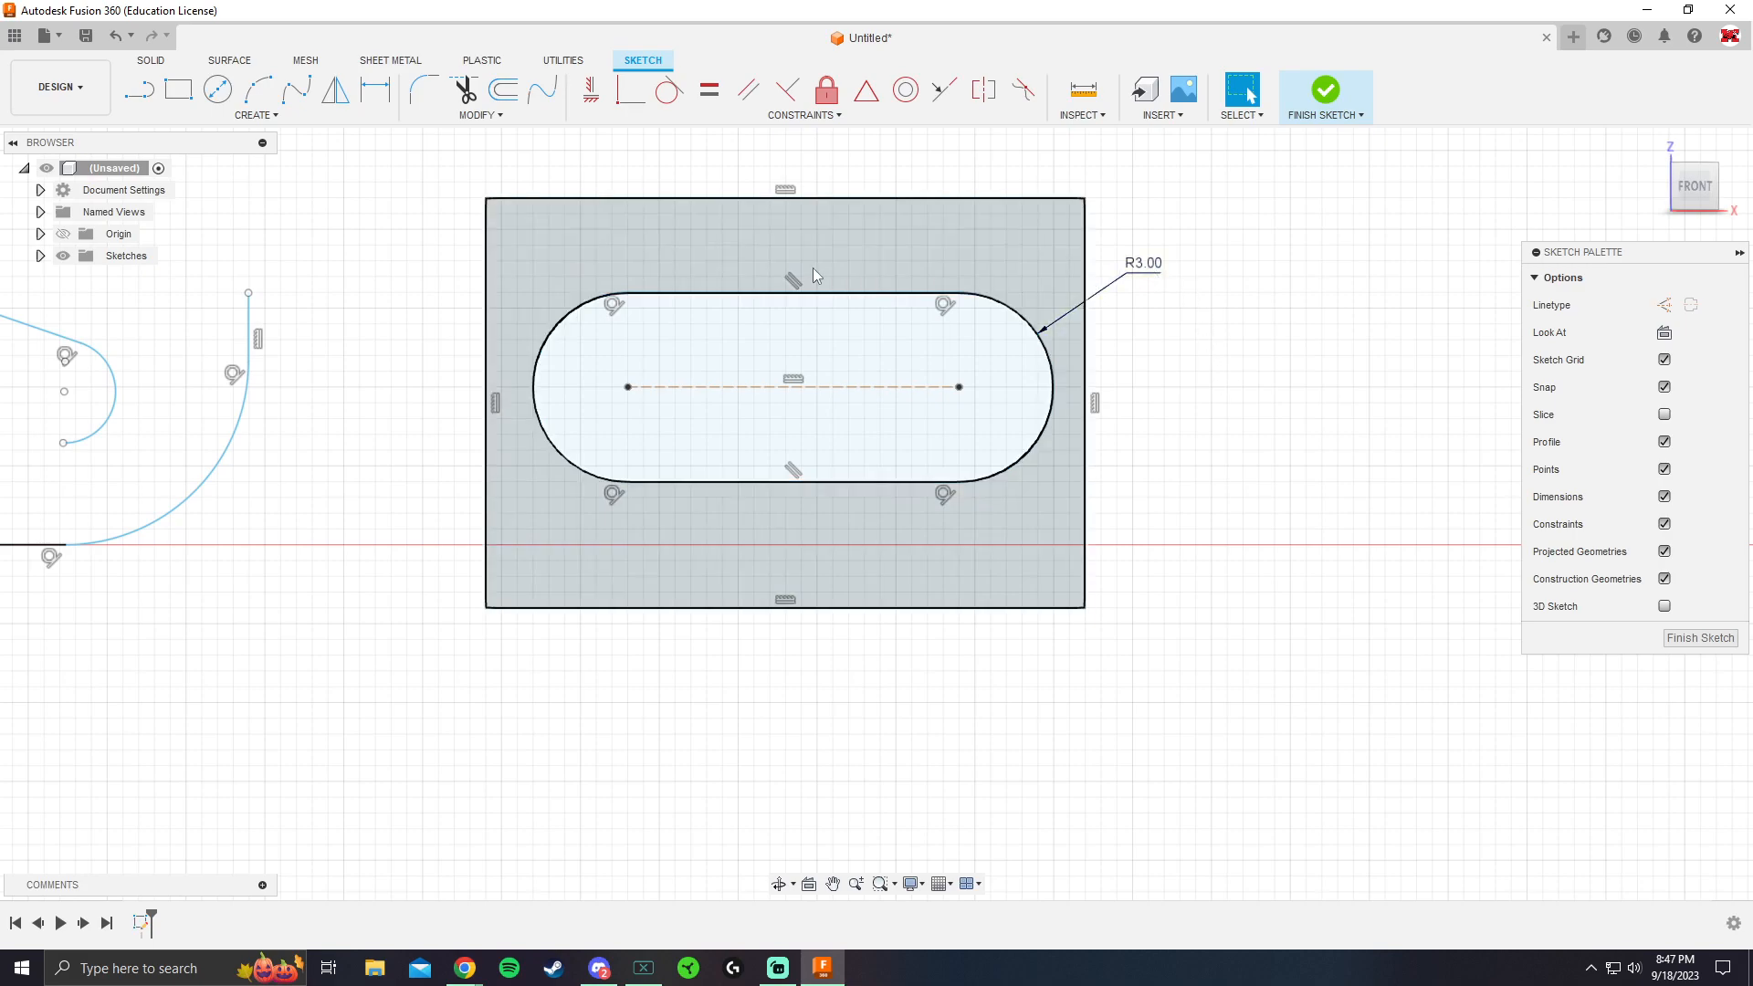
pyautogui.press('d')
pyautogui.click(756, 197)
pyautogui.click(750, 165)
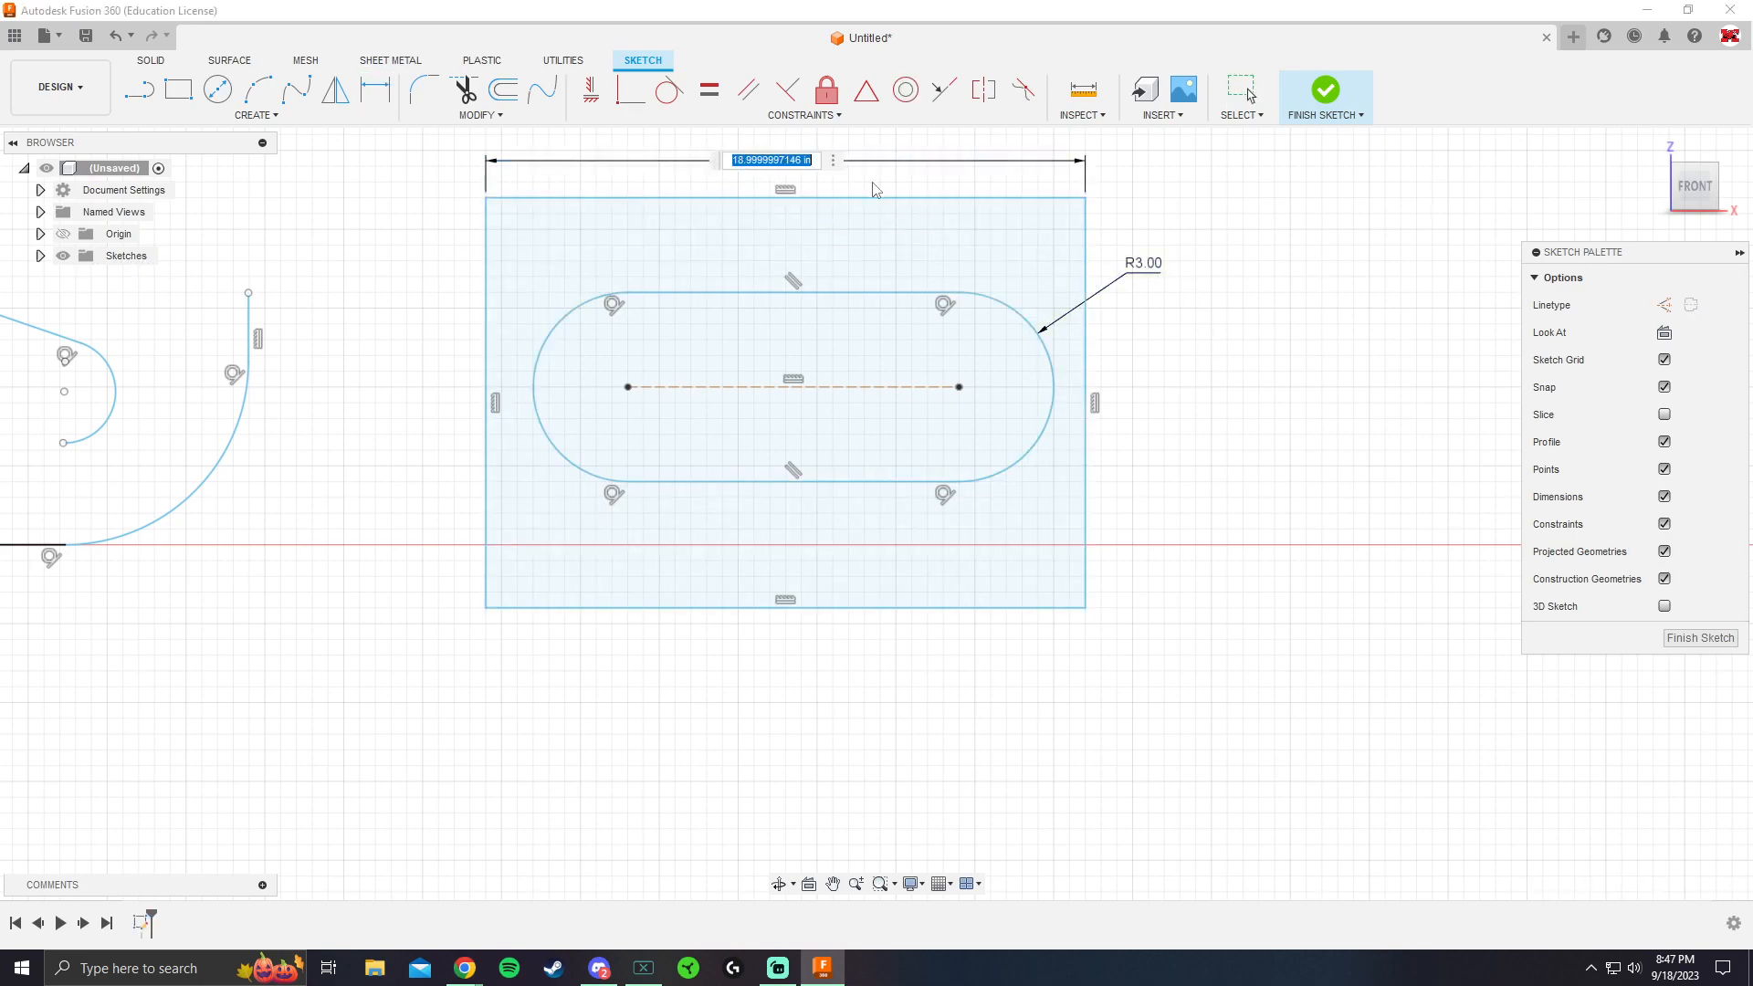
pyautogui.write('20')
pyautogui.press('Return')
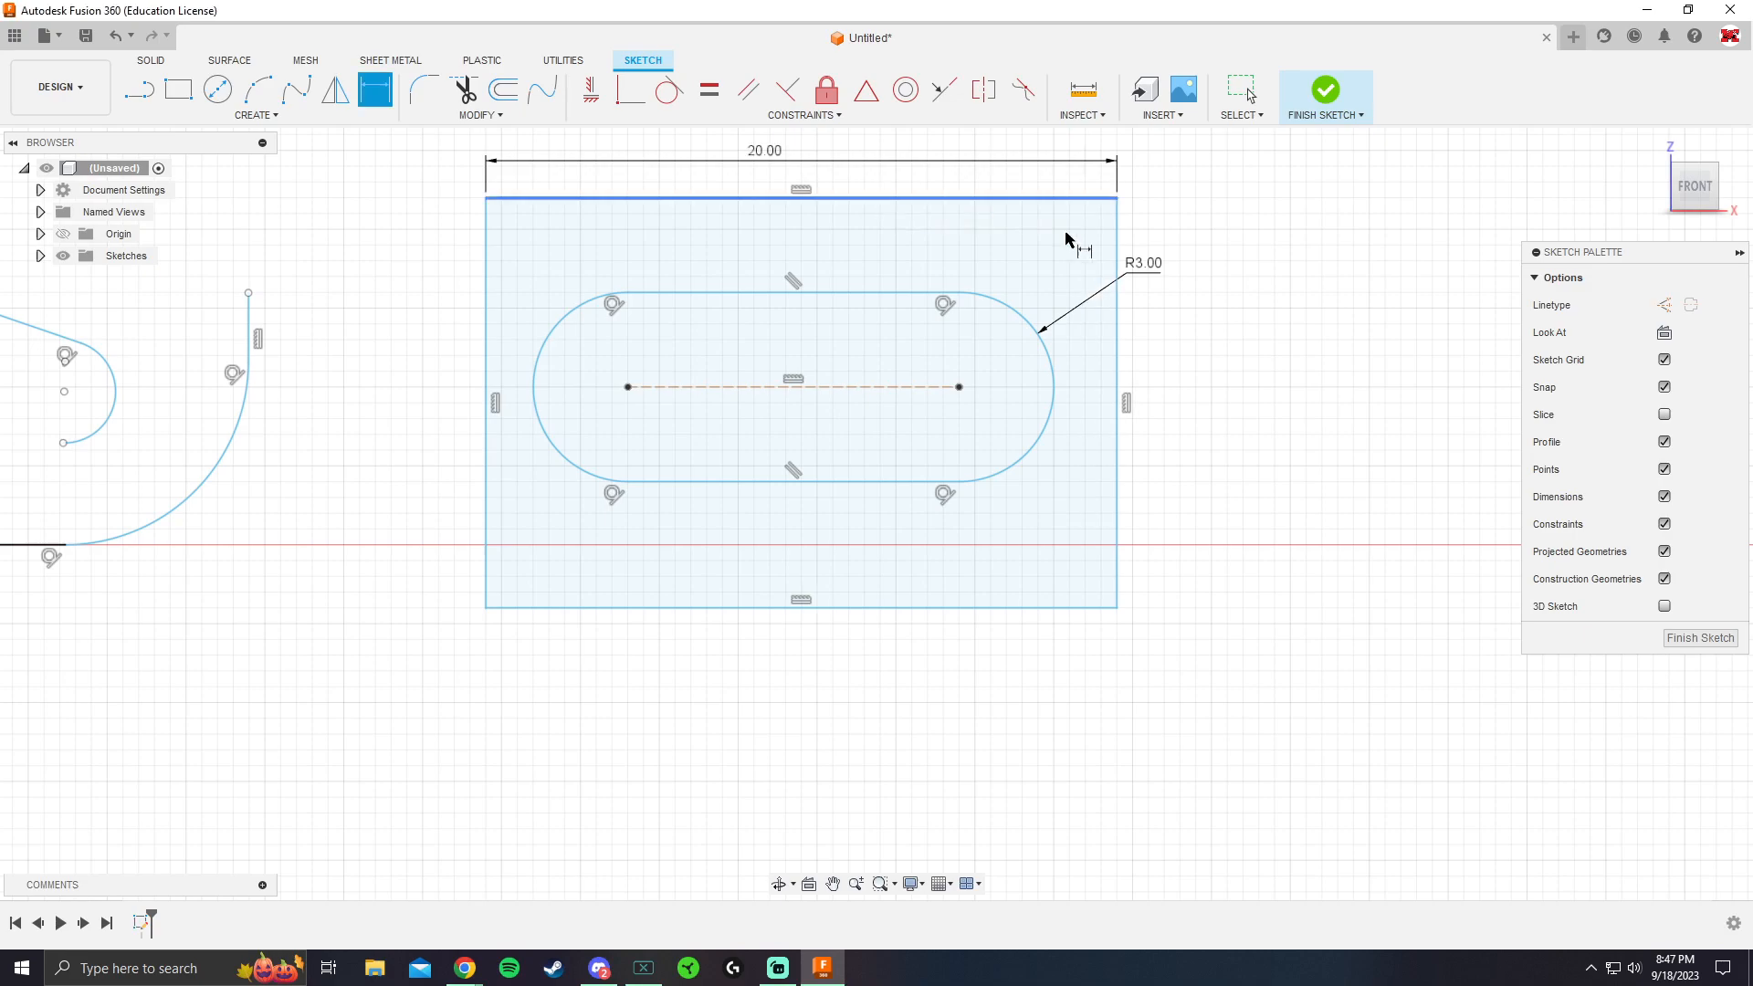
pyautogui.click(1123, 345)
pyautogui.click(1342, 376)
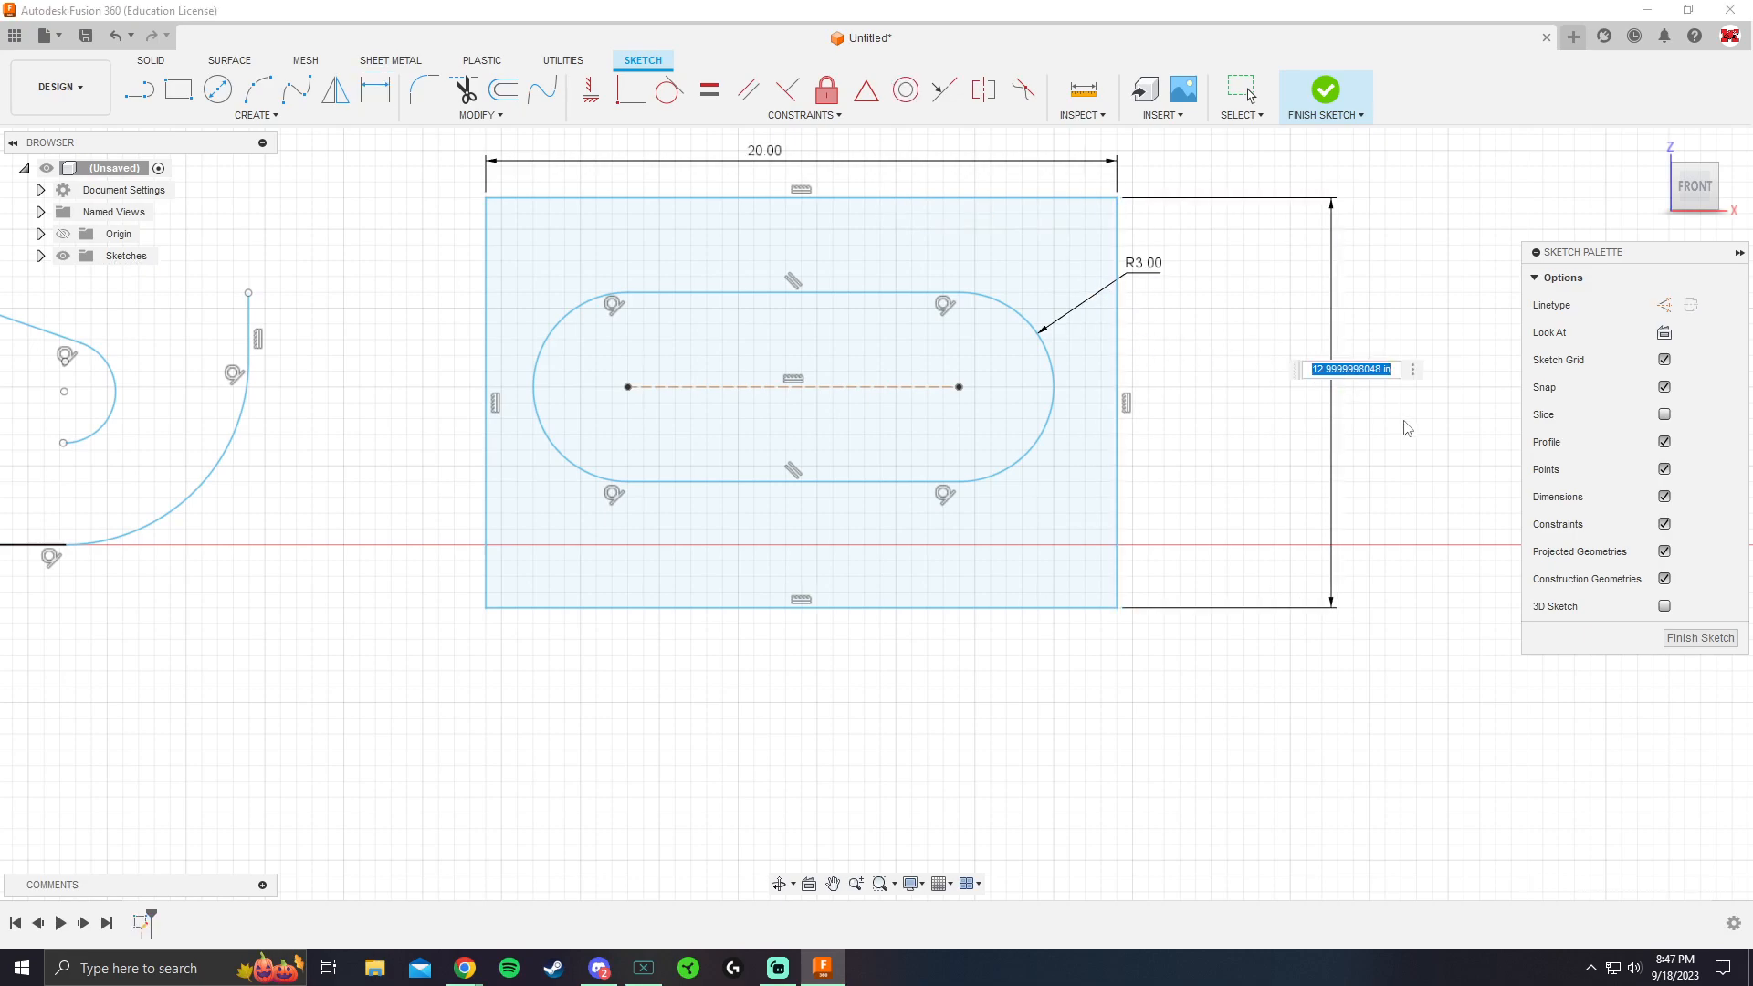
pyautogui.press('Return')
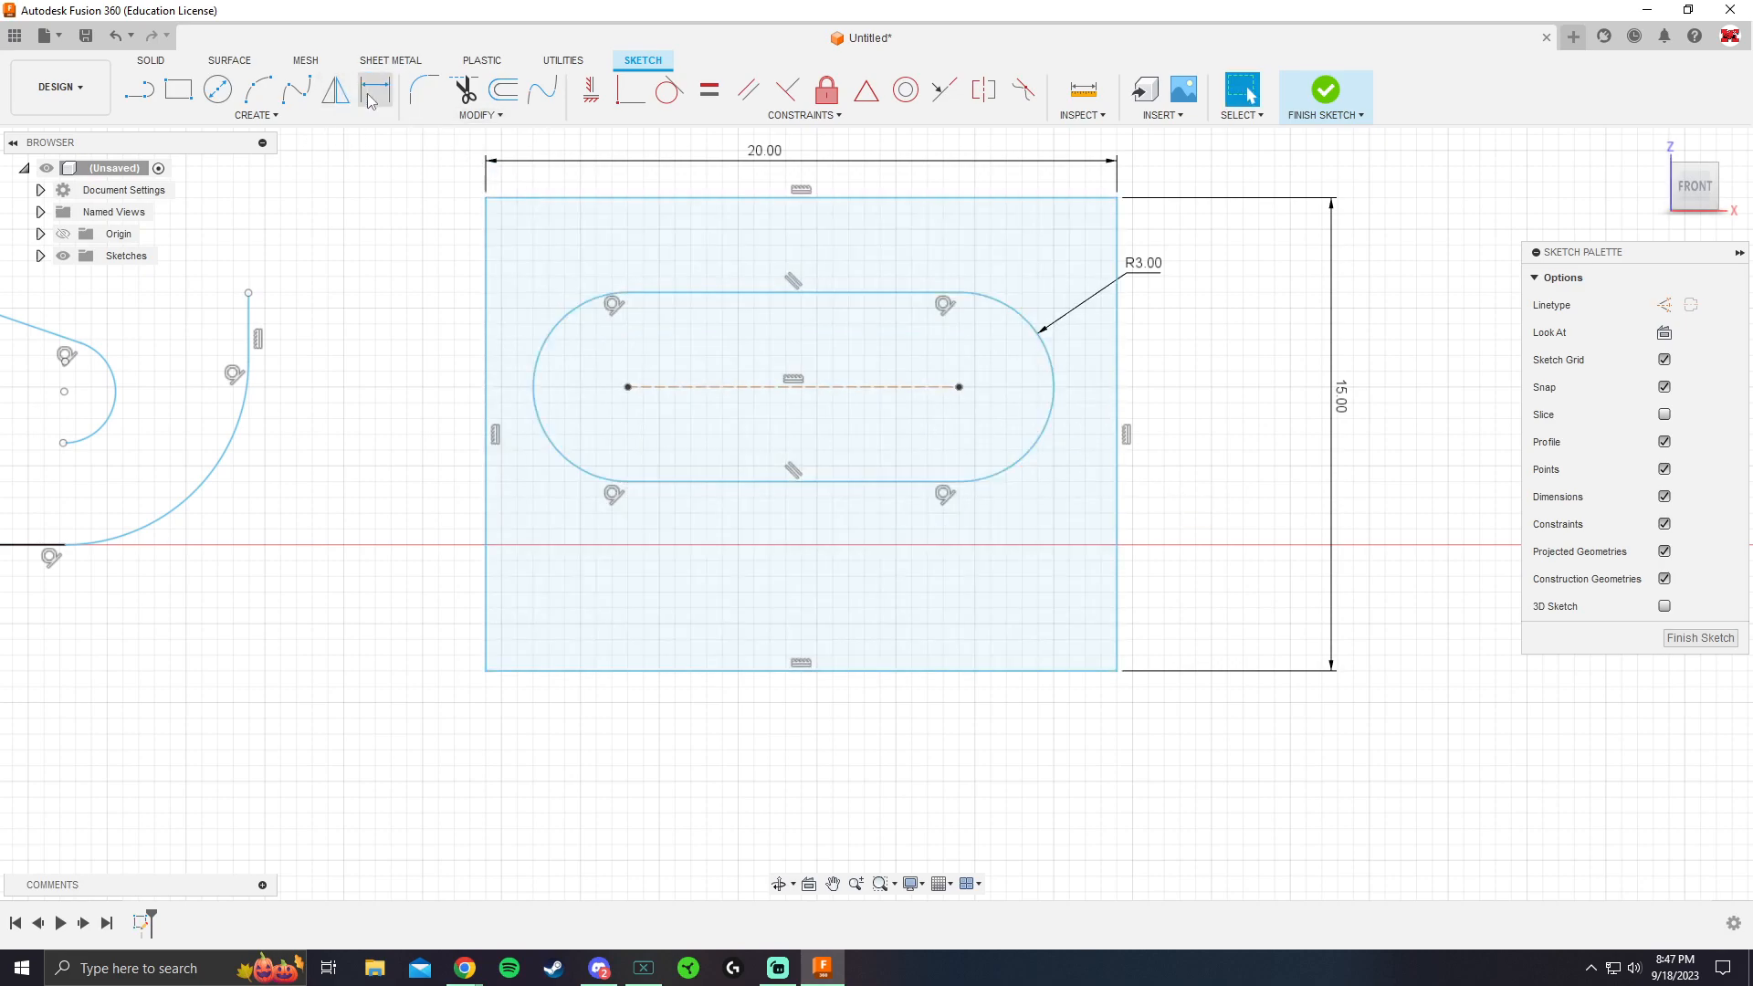
# Dimension the distance between the slot's two arc centers as 10 in, placed below the slot
pyautogui.click(628, 387)
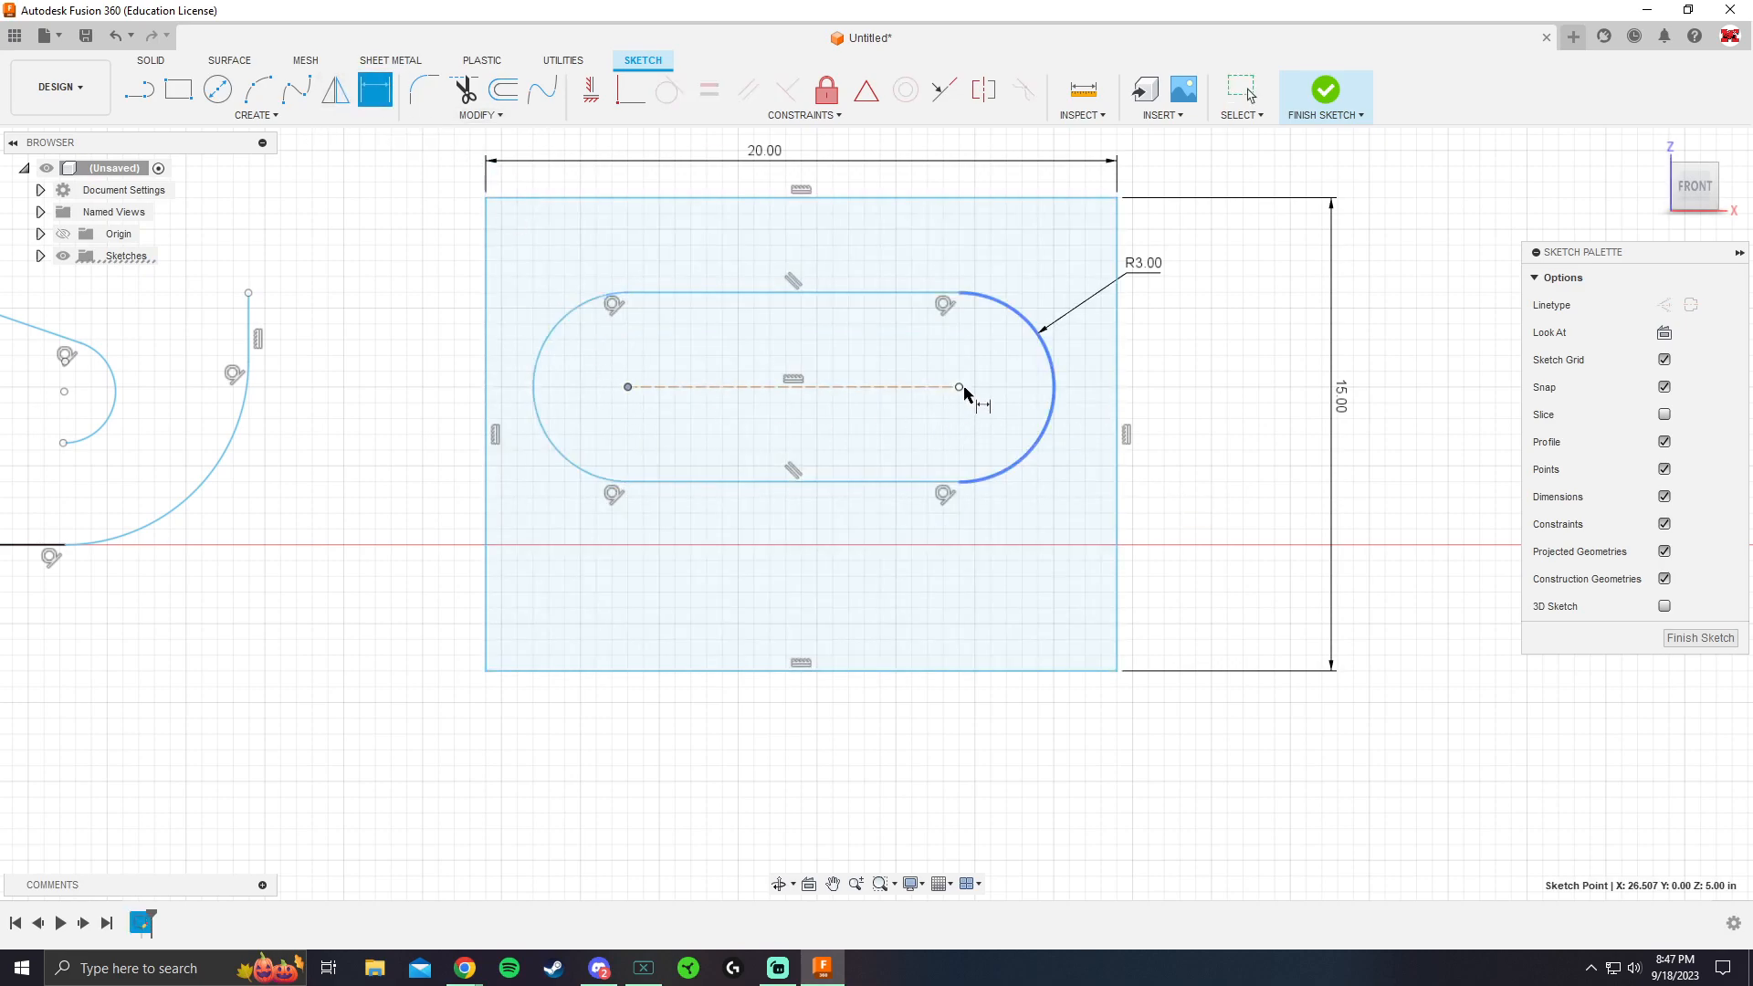
pyautogui.click(958, 389)
pyautogui.click(874, 578)
pyautogui.write('10')
pyautogui.press('Return')
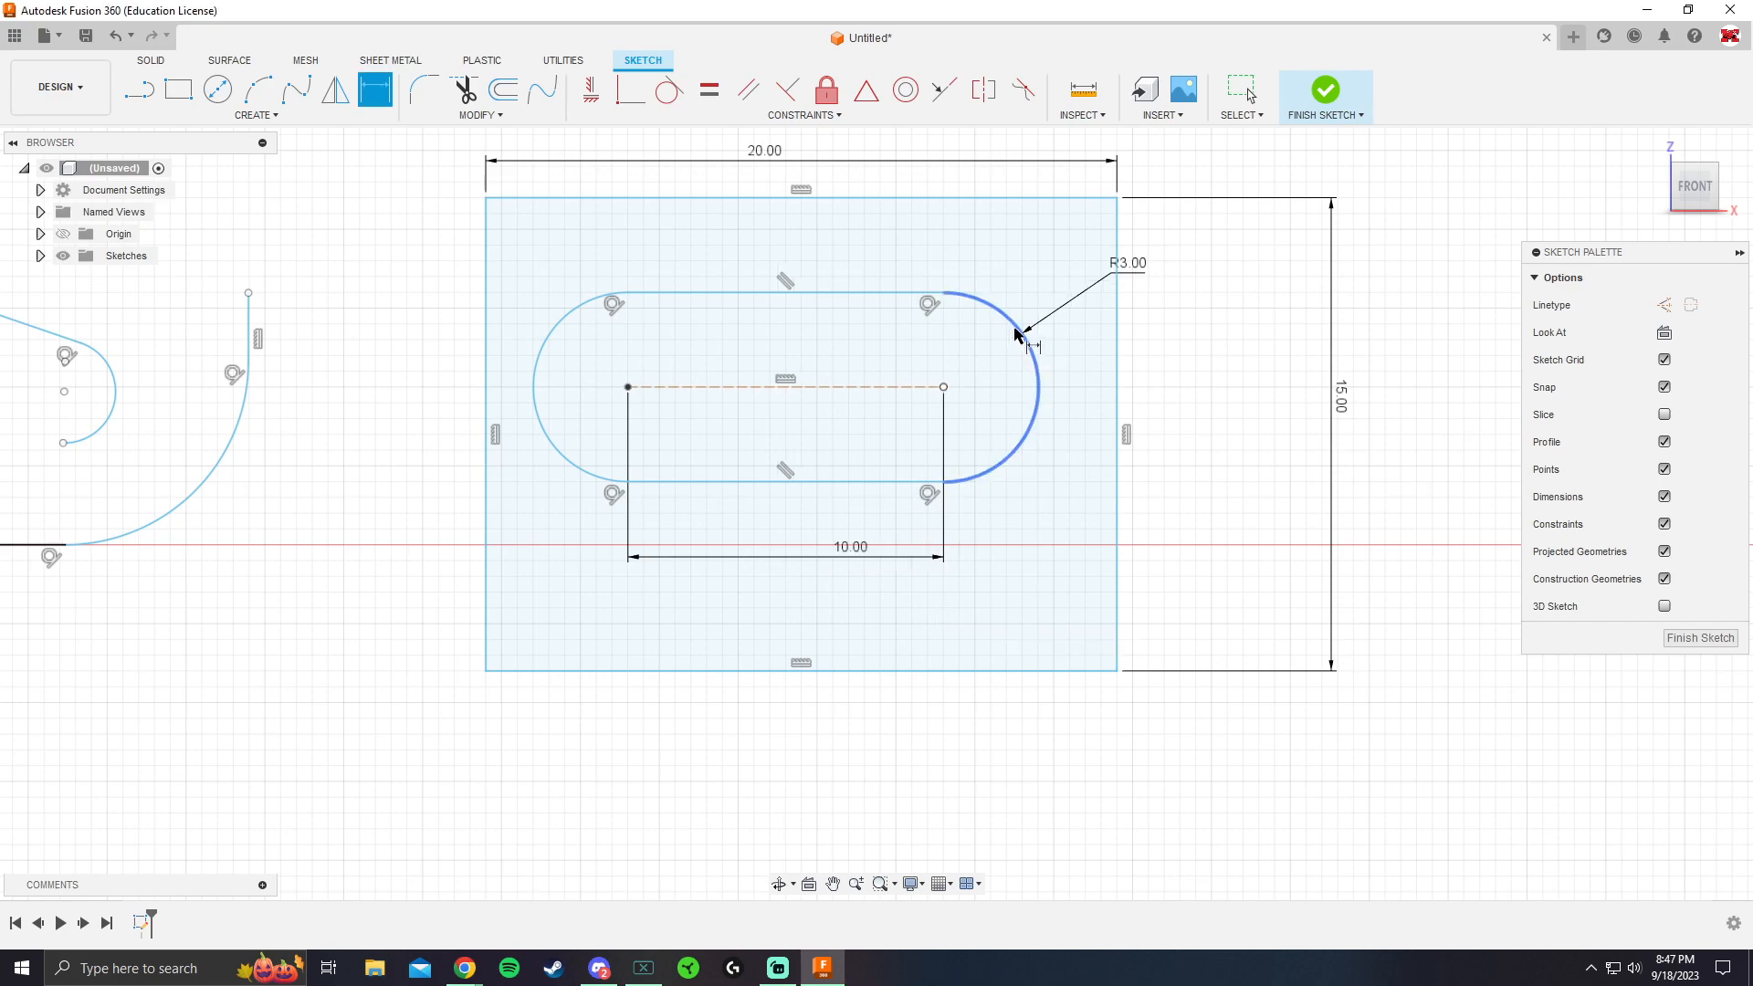
# Try to add a radius dimension to the slot's left rounded end
pyautogui.click(575, 315)
pyautogui.click(550, 271)
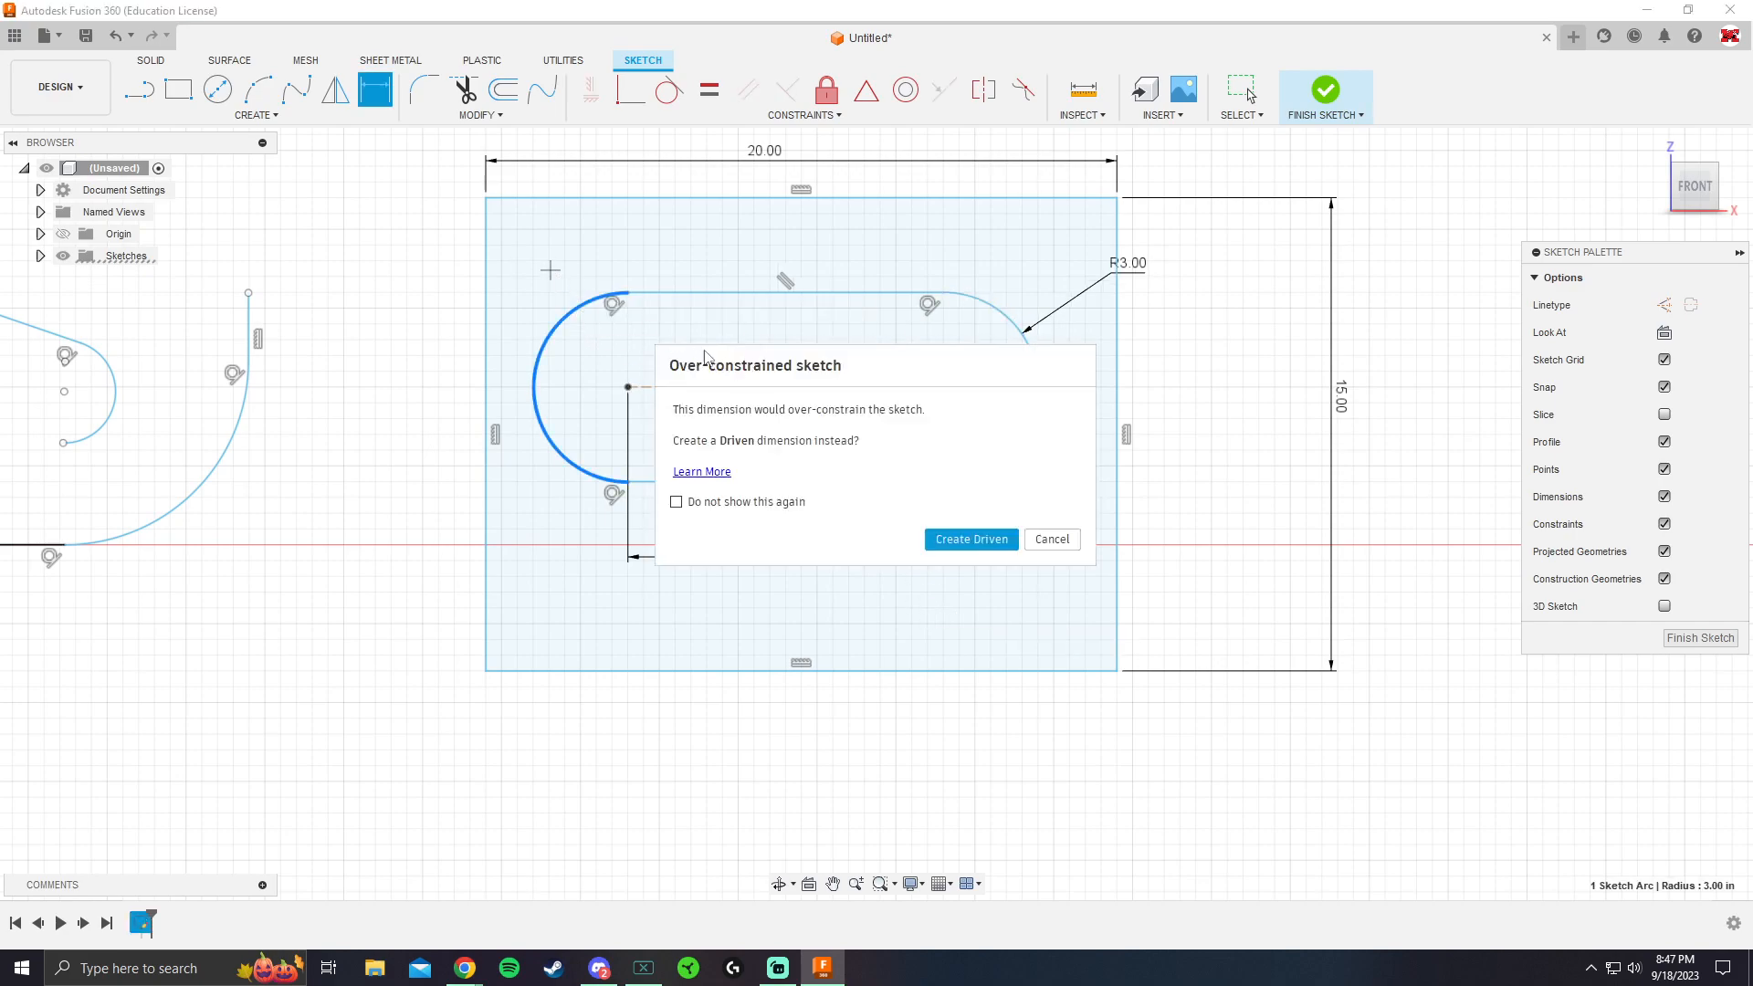
pyautogui.click(1050, 539)
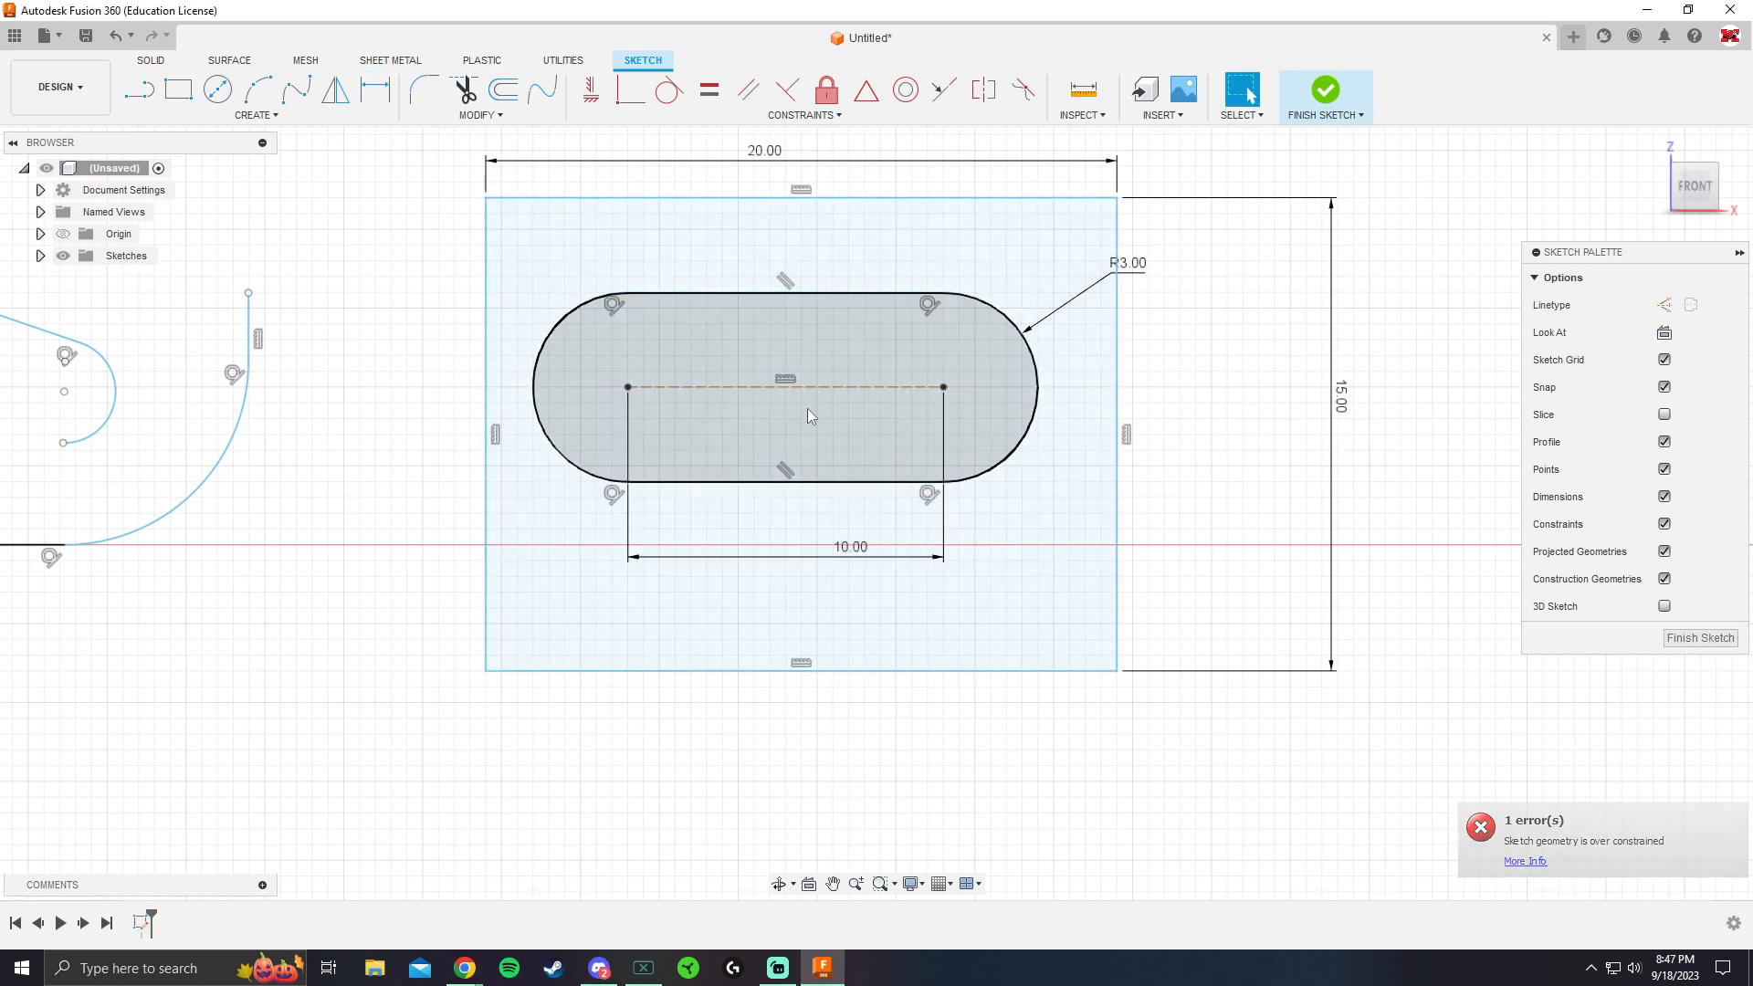
# Shift the slot slightly lower inside the rectangle and dimension its left arc center 5 in from the rectangle's left edge
pyautogui.moveTo(782, 387); pyautogui.dragTo(796, 418)
pyautogui.moveTo(967, 331)
pyautogui.mouseDown()
pyautogui.moveTo(1019, 333)
pyautogui.moveTo(958, 336)
pyautogui.mouseUp()
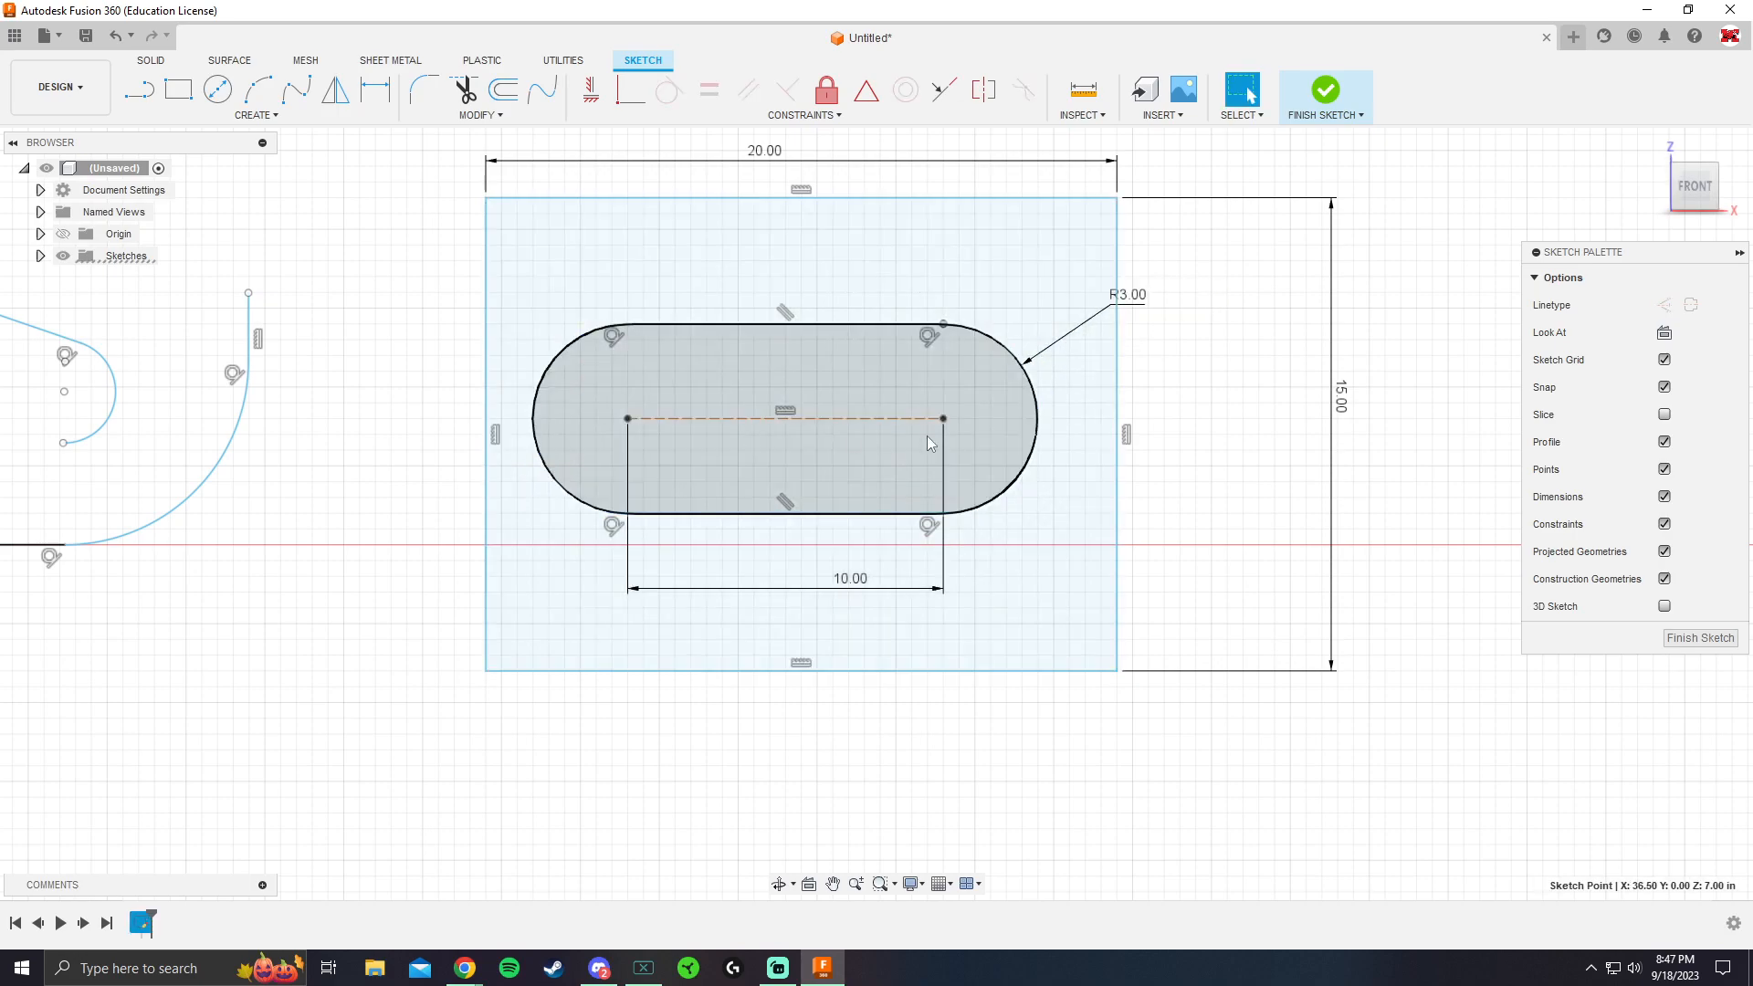
pyautogui.press('d')
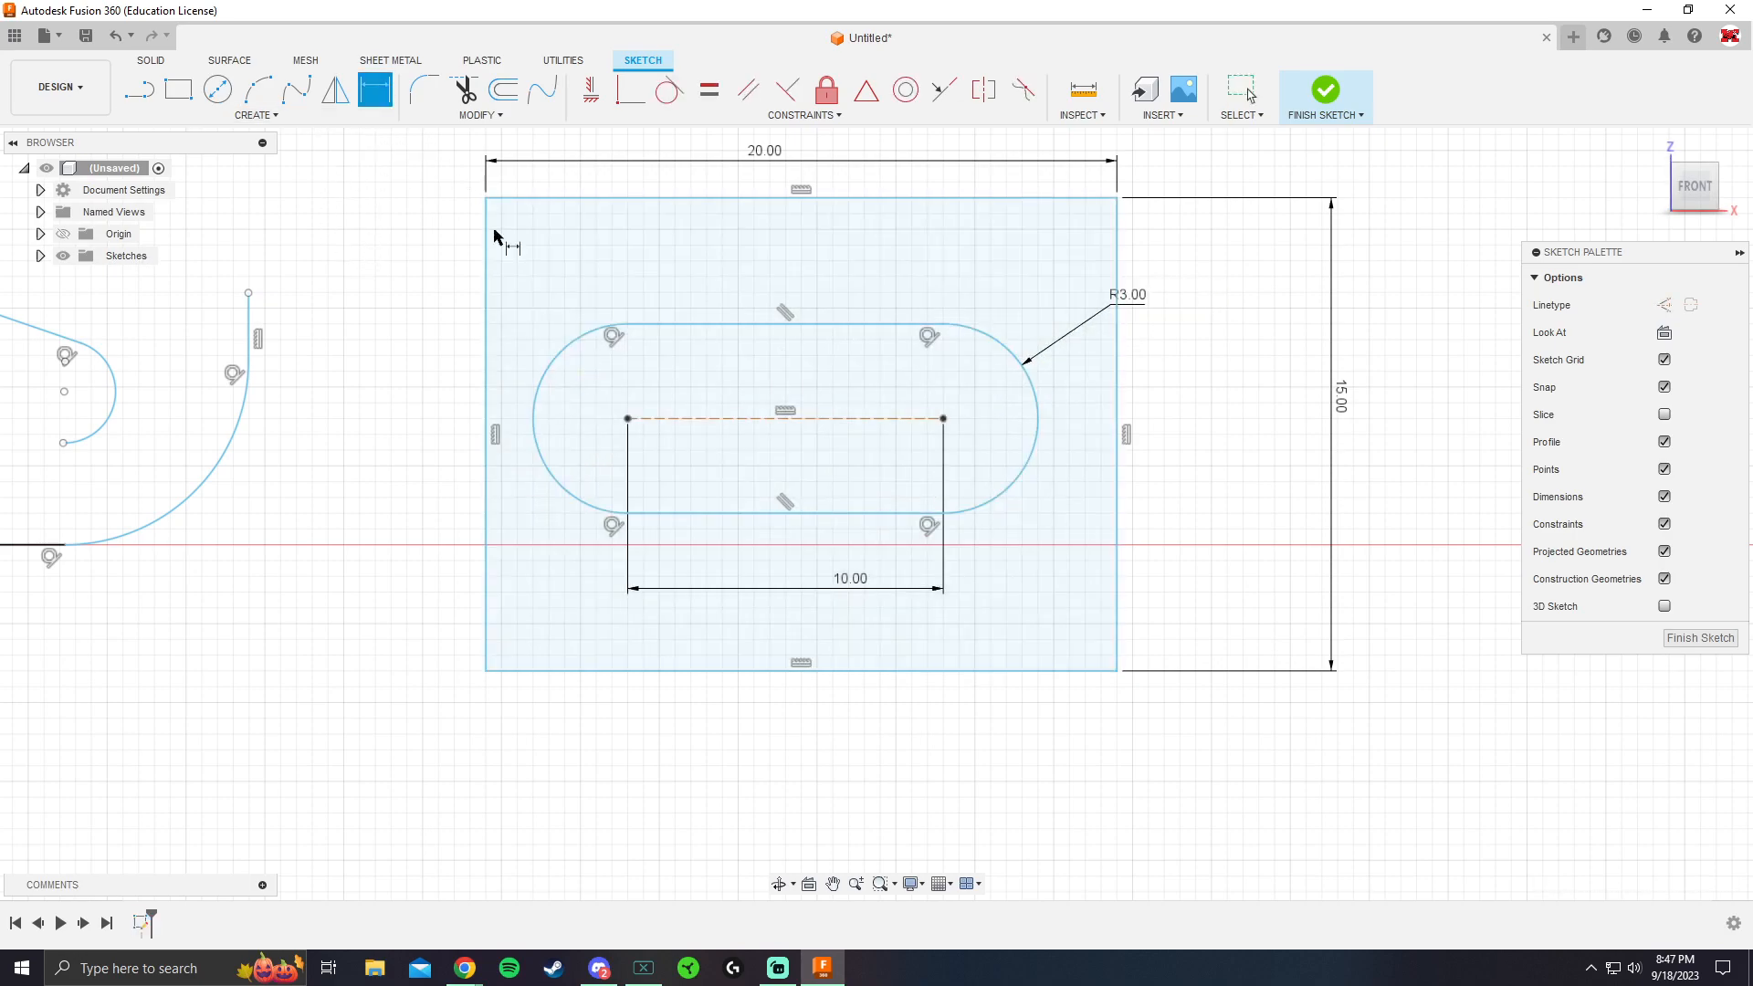
pyautogui.click(627, 419)
pyautogui.click(487, 383)
pyautogui.click(548, 283)
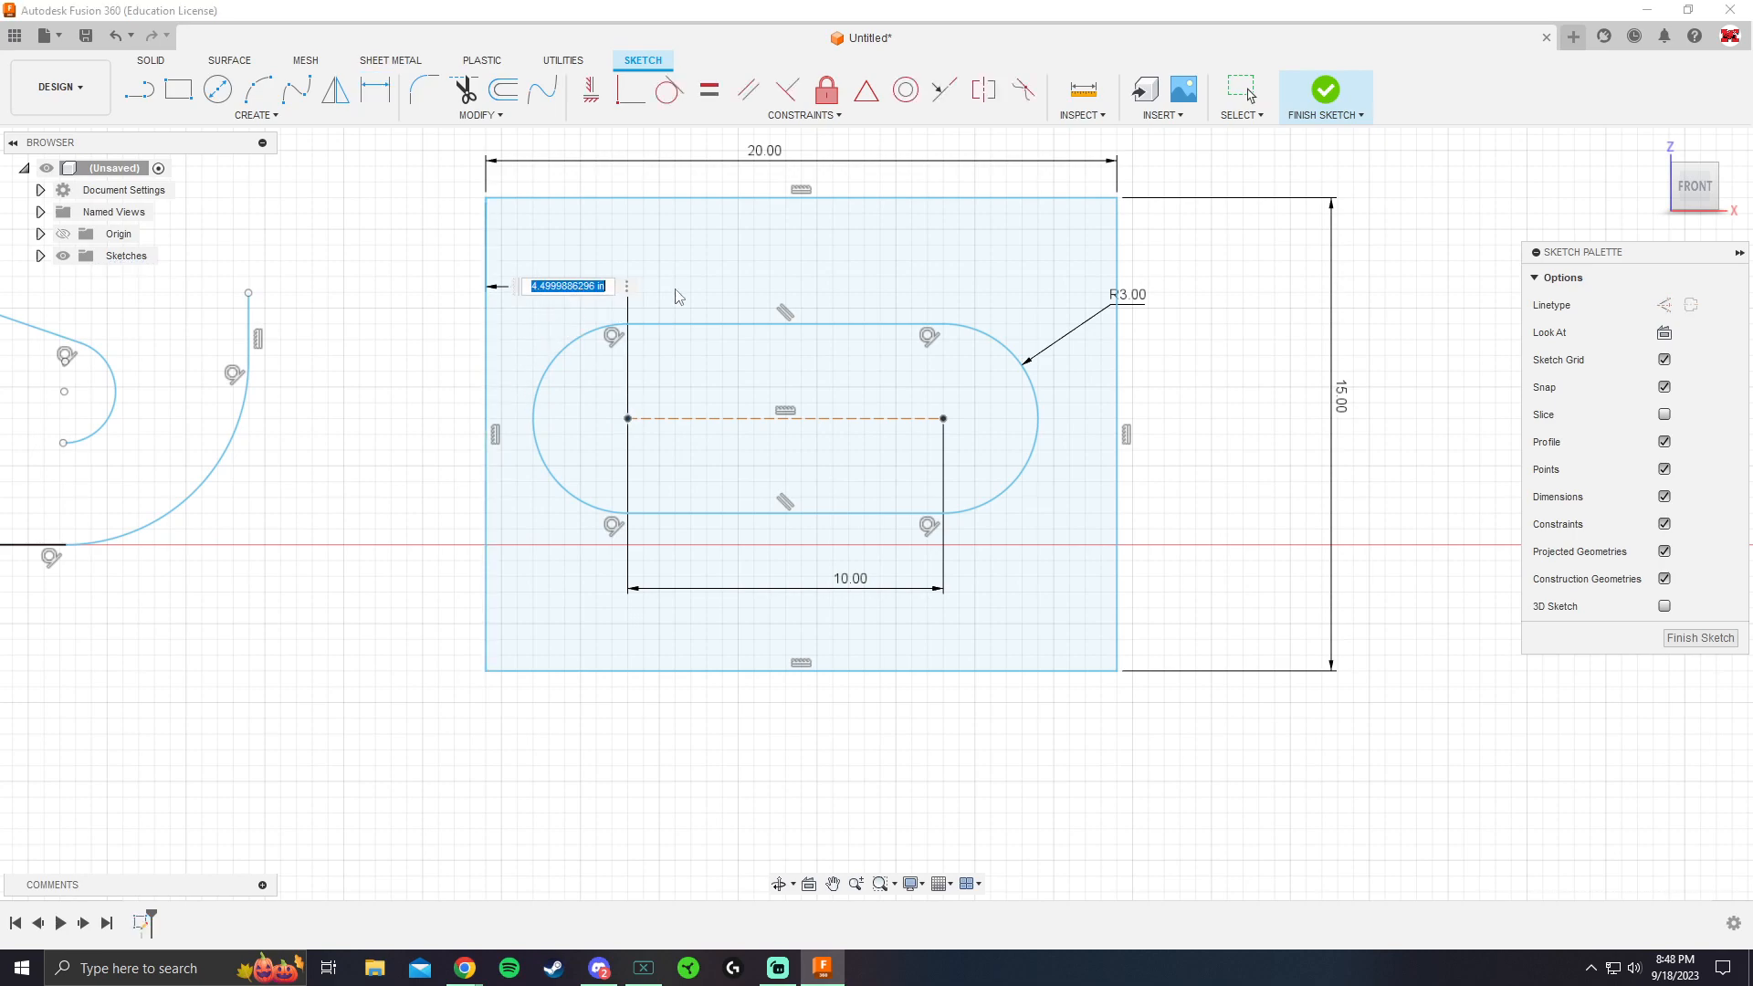
pyautogui.press('Return')
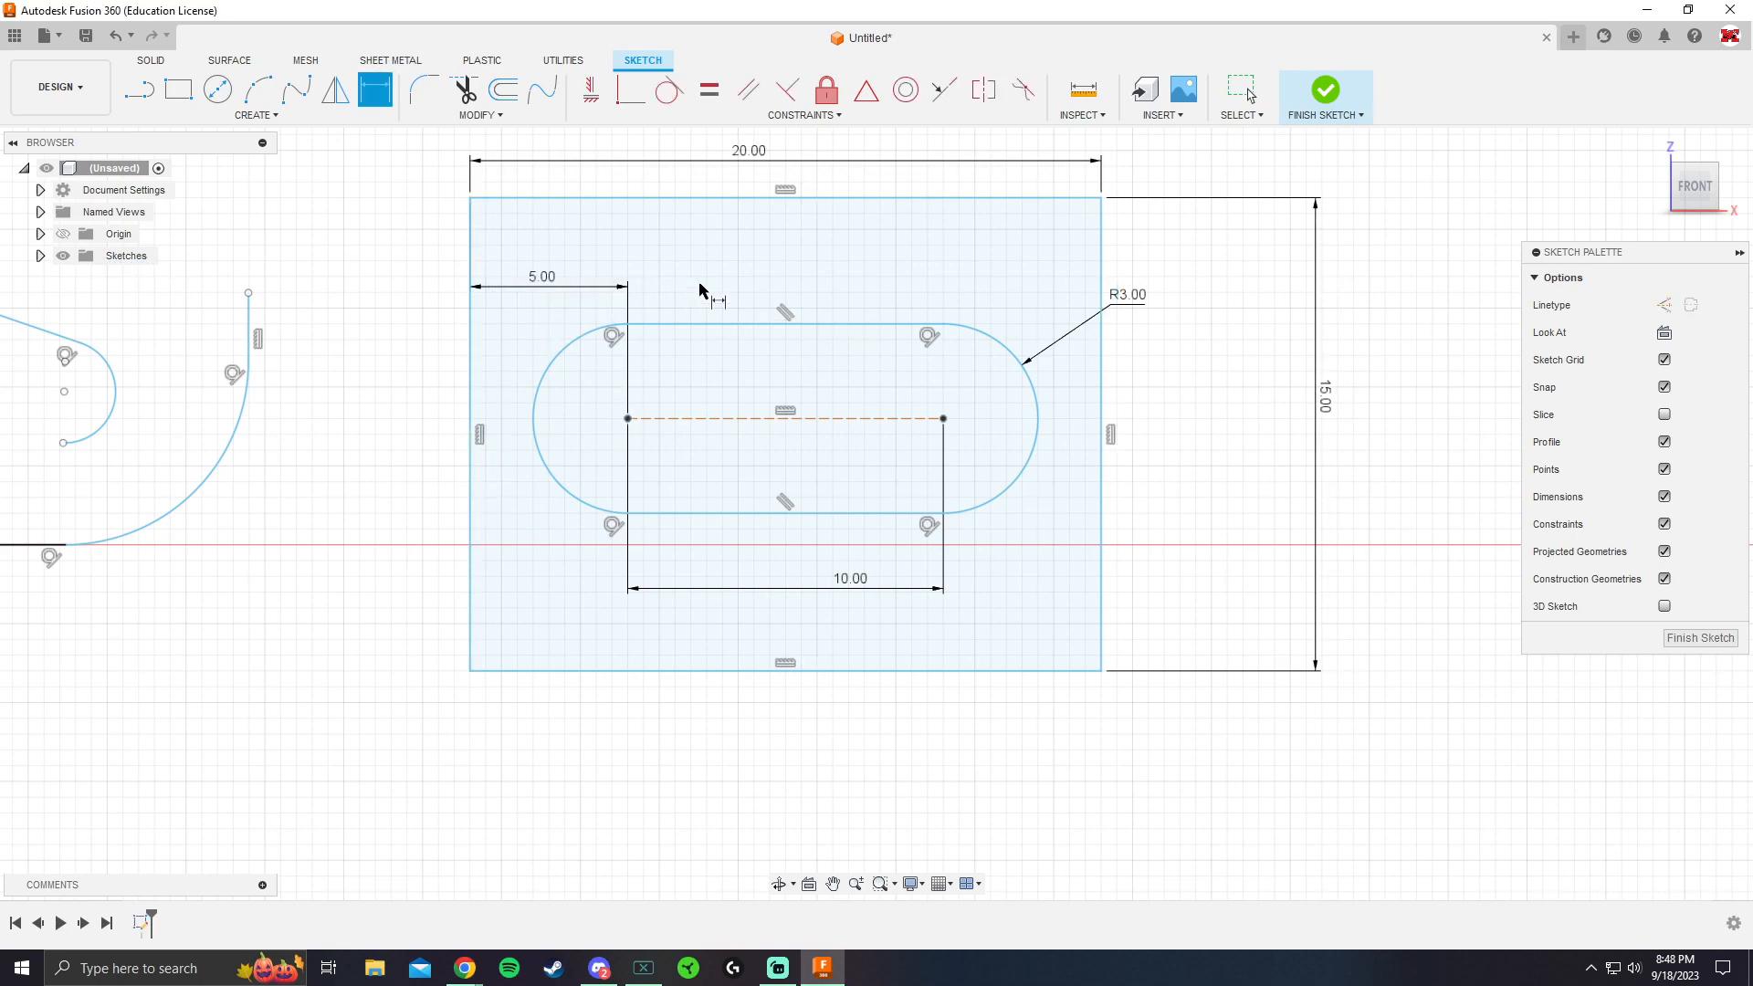
# Try to dimension the distance between the slot and the rectangle's right edge
pyautogui.click(1095, 378)
pyautogui.click(1037, 263)
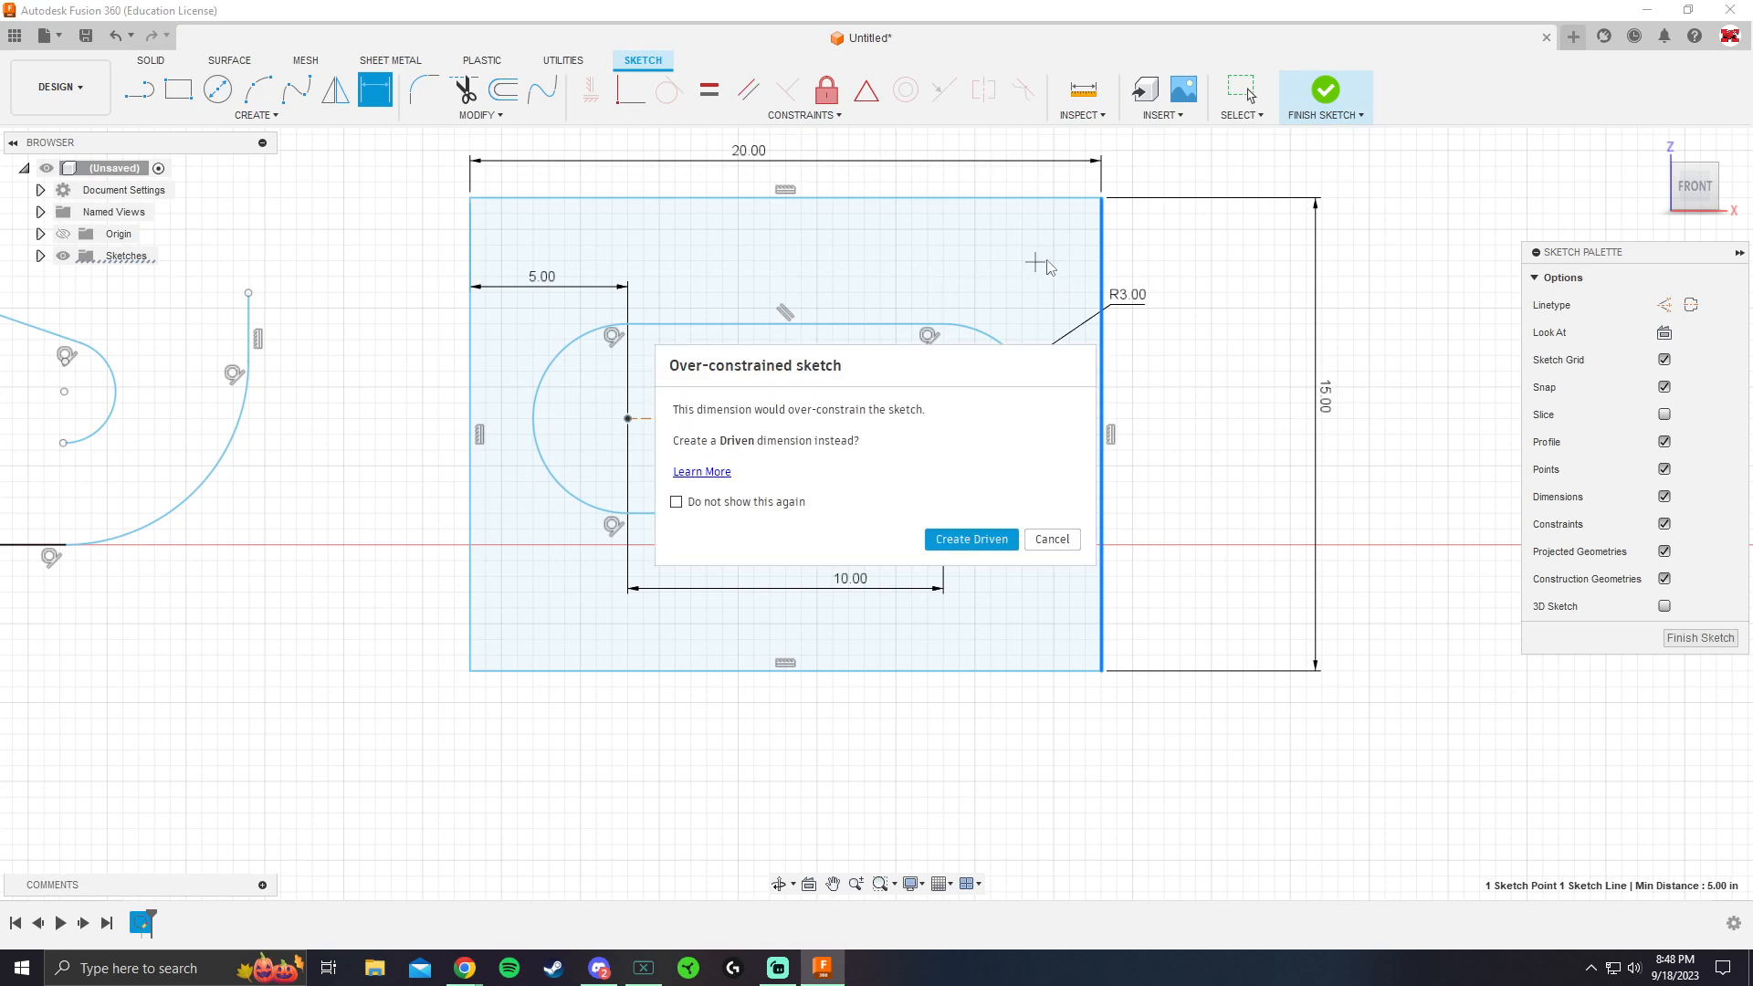
pyautogui.click(1050, 537)
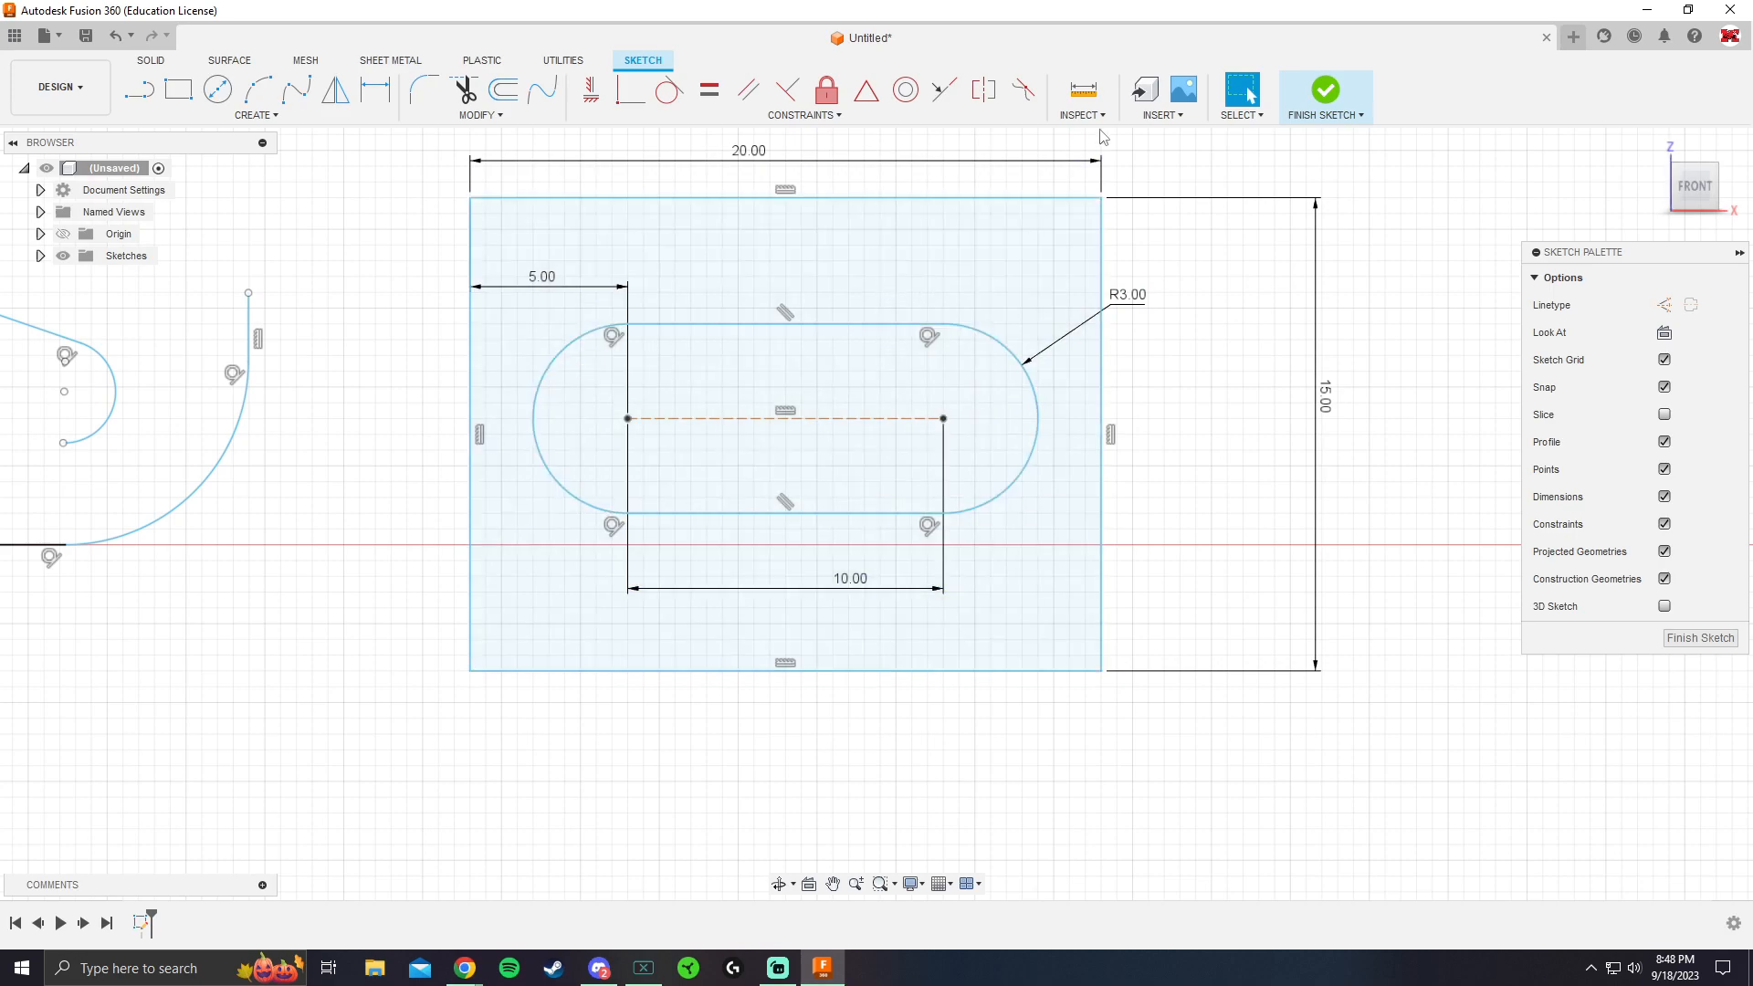
# Measure the distance between the slot's upper and lower straight sides
pyautogui.click(1084, 91)
pyautogui.click(790, 324)
pyautogui.click(791, 513)
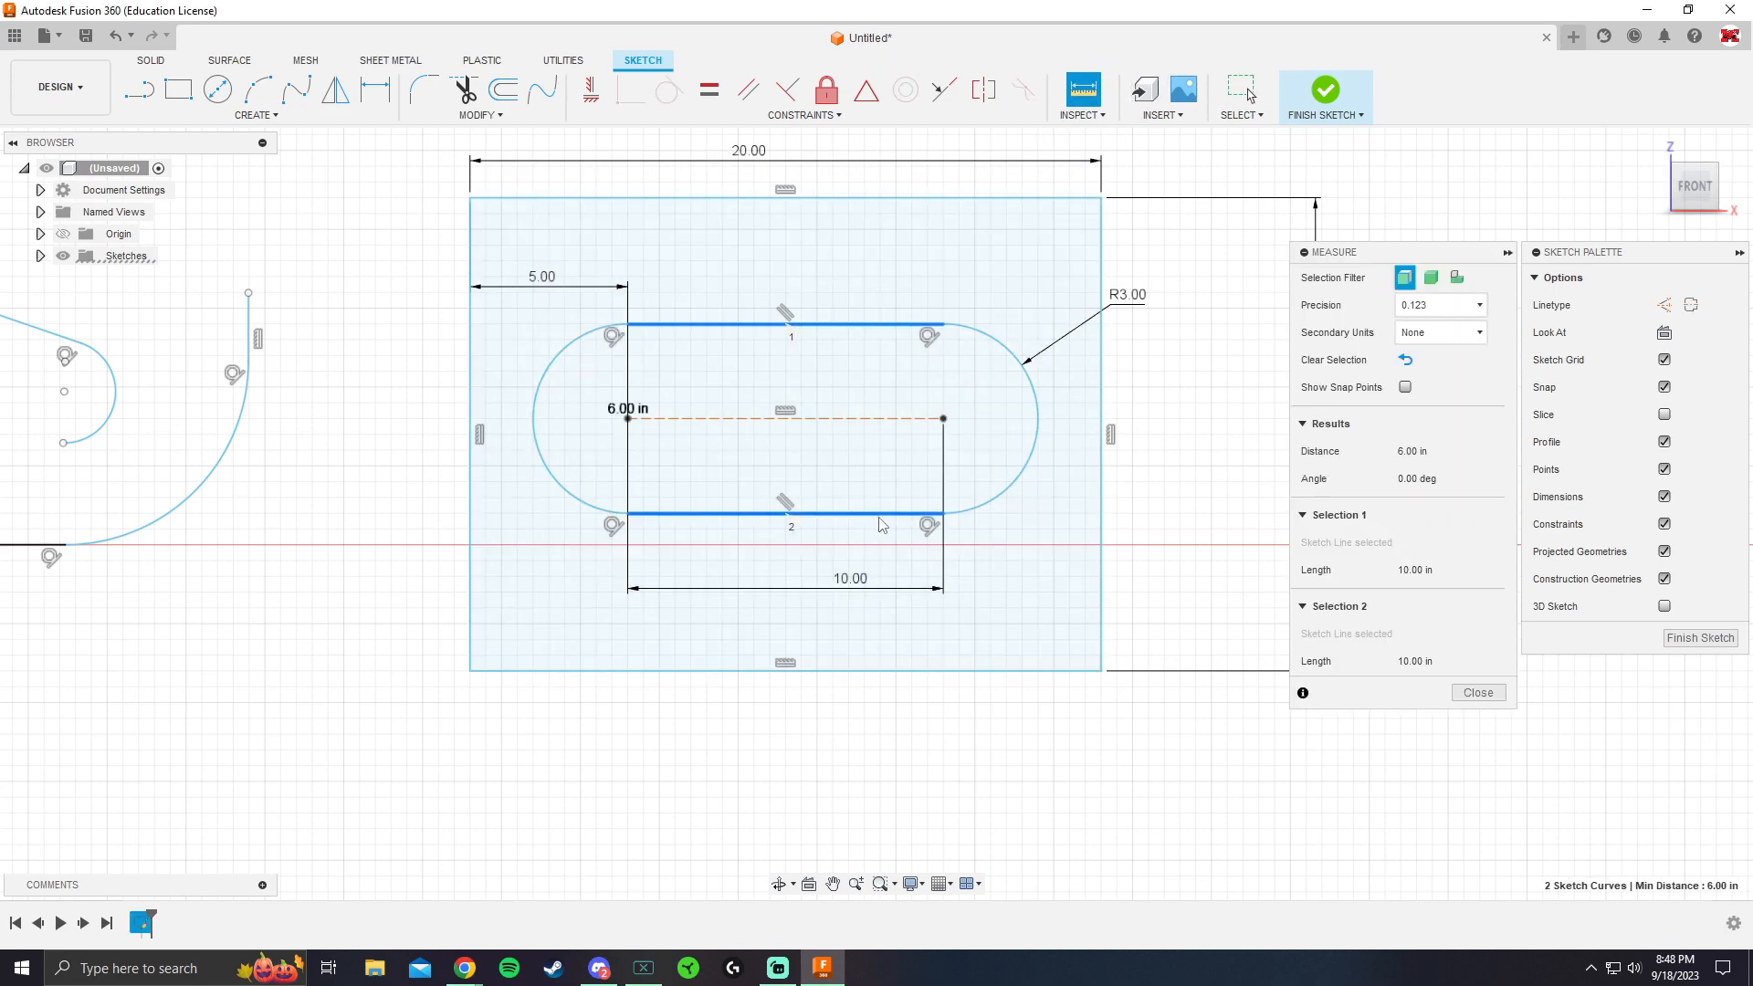
pyautogui.press('Escape')
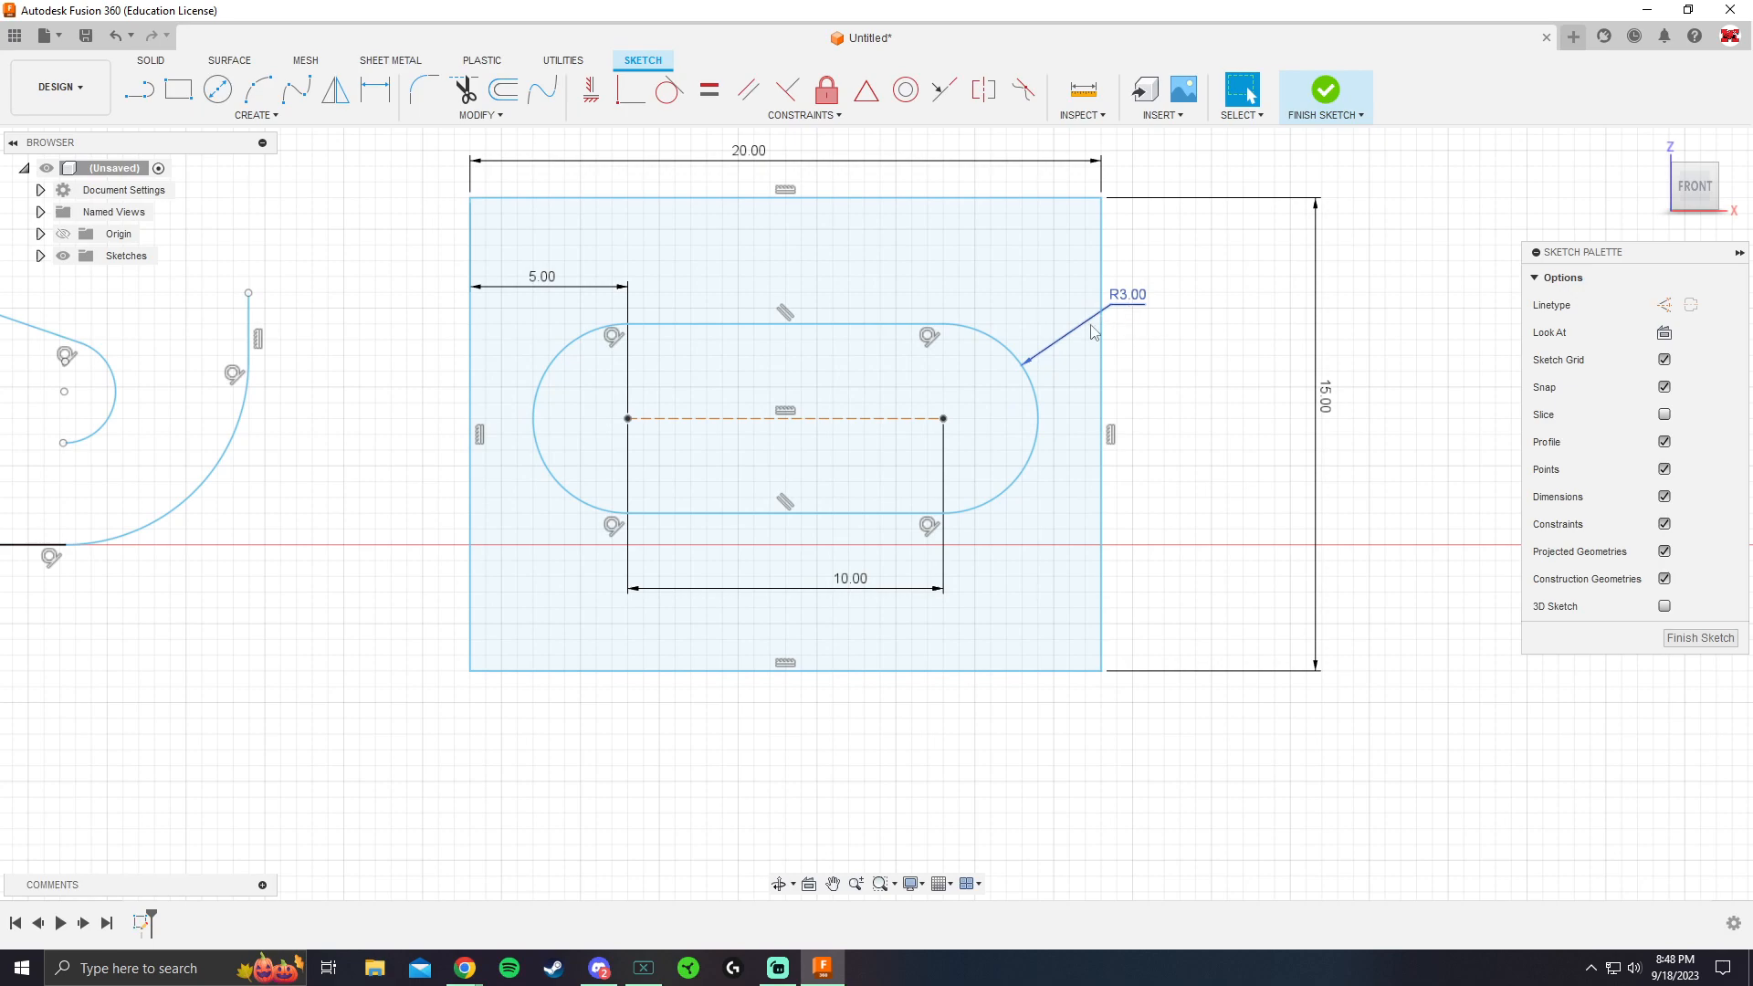
pyautogui.moveTo(570, 445); pyautogui.dragTo(624, 385, button='middle')
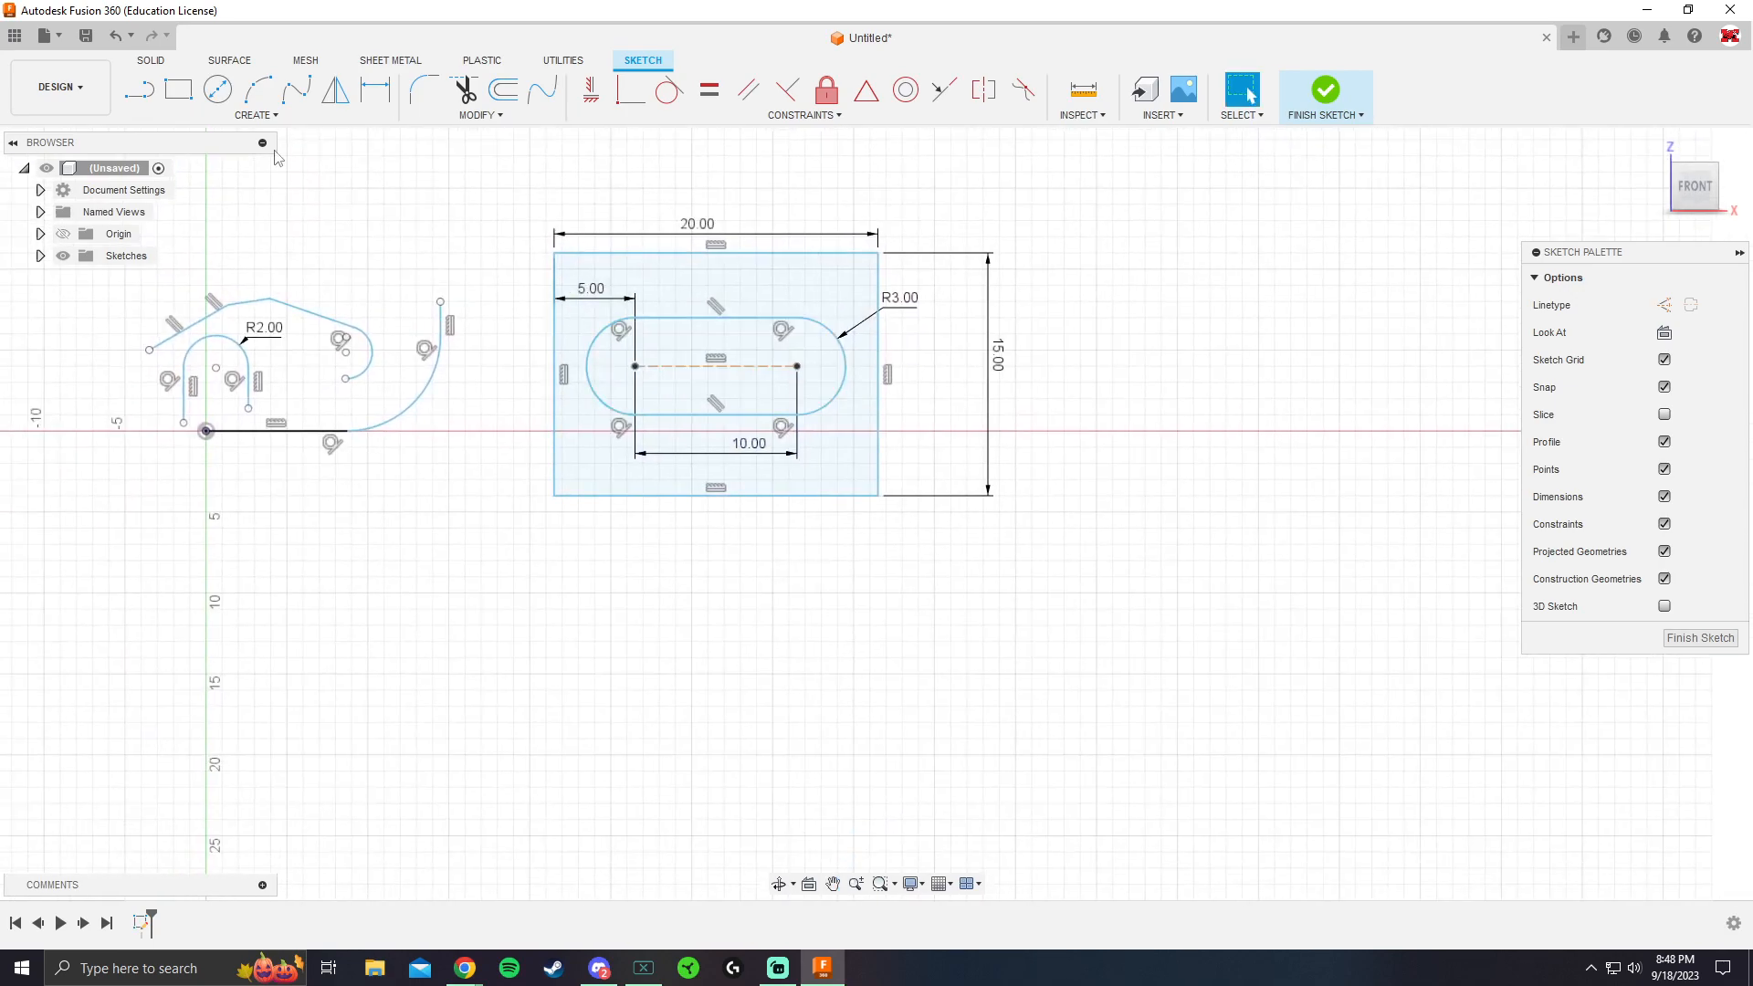
pyautogui.click(255, 115)
pyautogui.moveTo(211, 251)
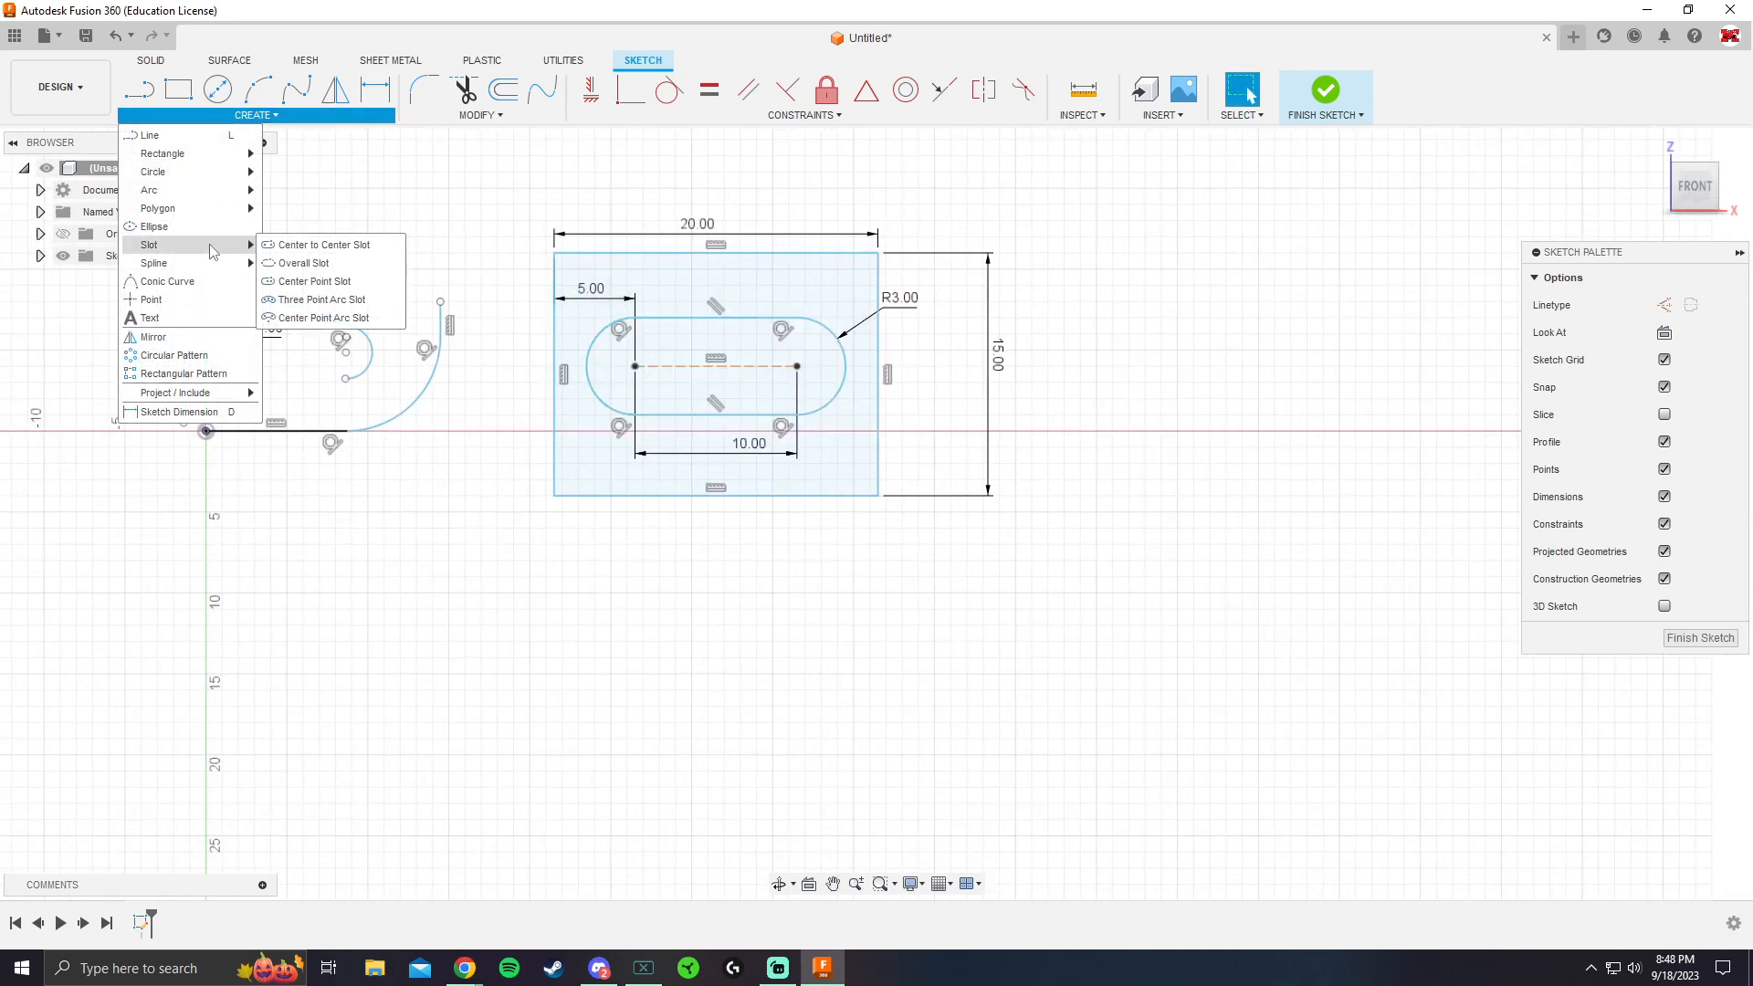
pyautogui.click(284, 249)
pyautogui.moveTo(732, 342); pyautogui.dragTo(476, 362, button='middle')
pyautogui.click(897, 354)
pyautogui.click(1213, 353)
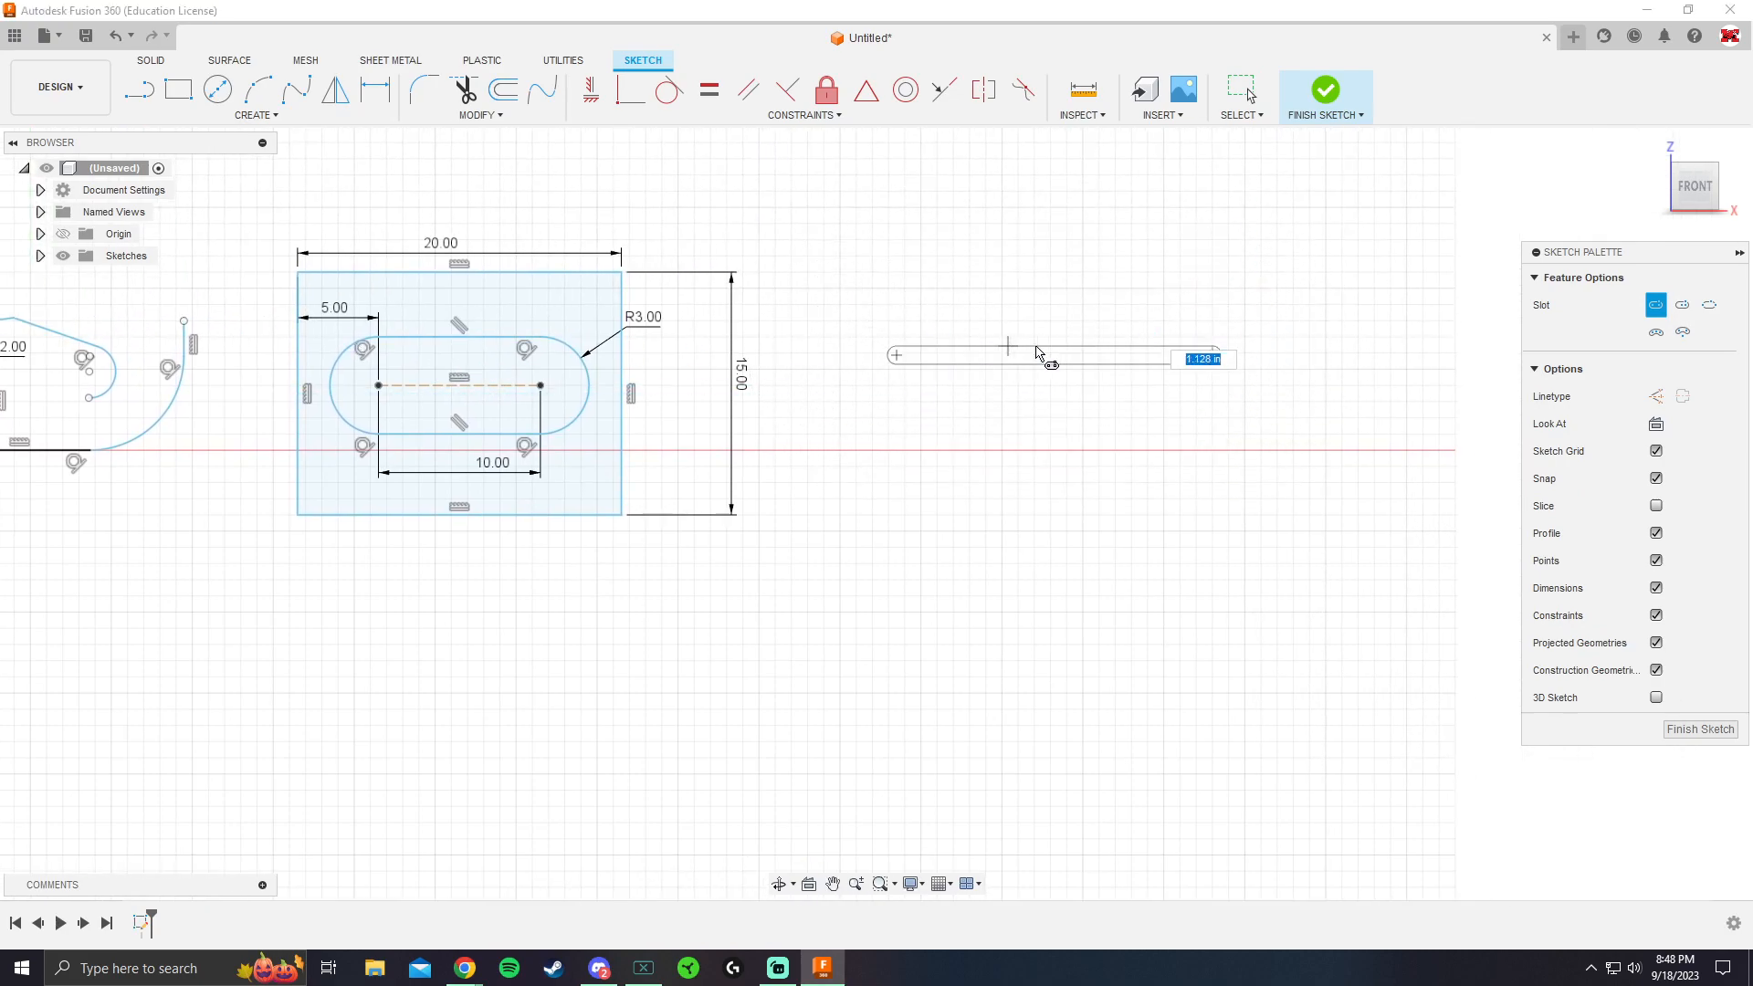
pyautogui.press('Escape')
# Sketch a horizontal center-to-center slot in the empty area to the right of the dimensioned rectangle, with its lower side on the X axis
pyautogui.click(240, 114)
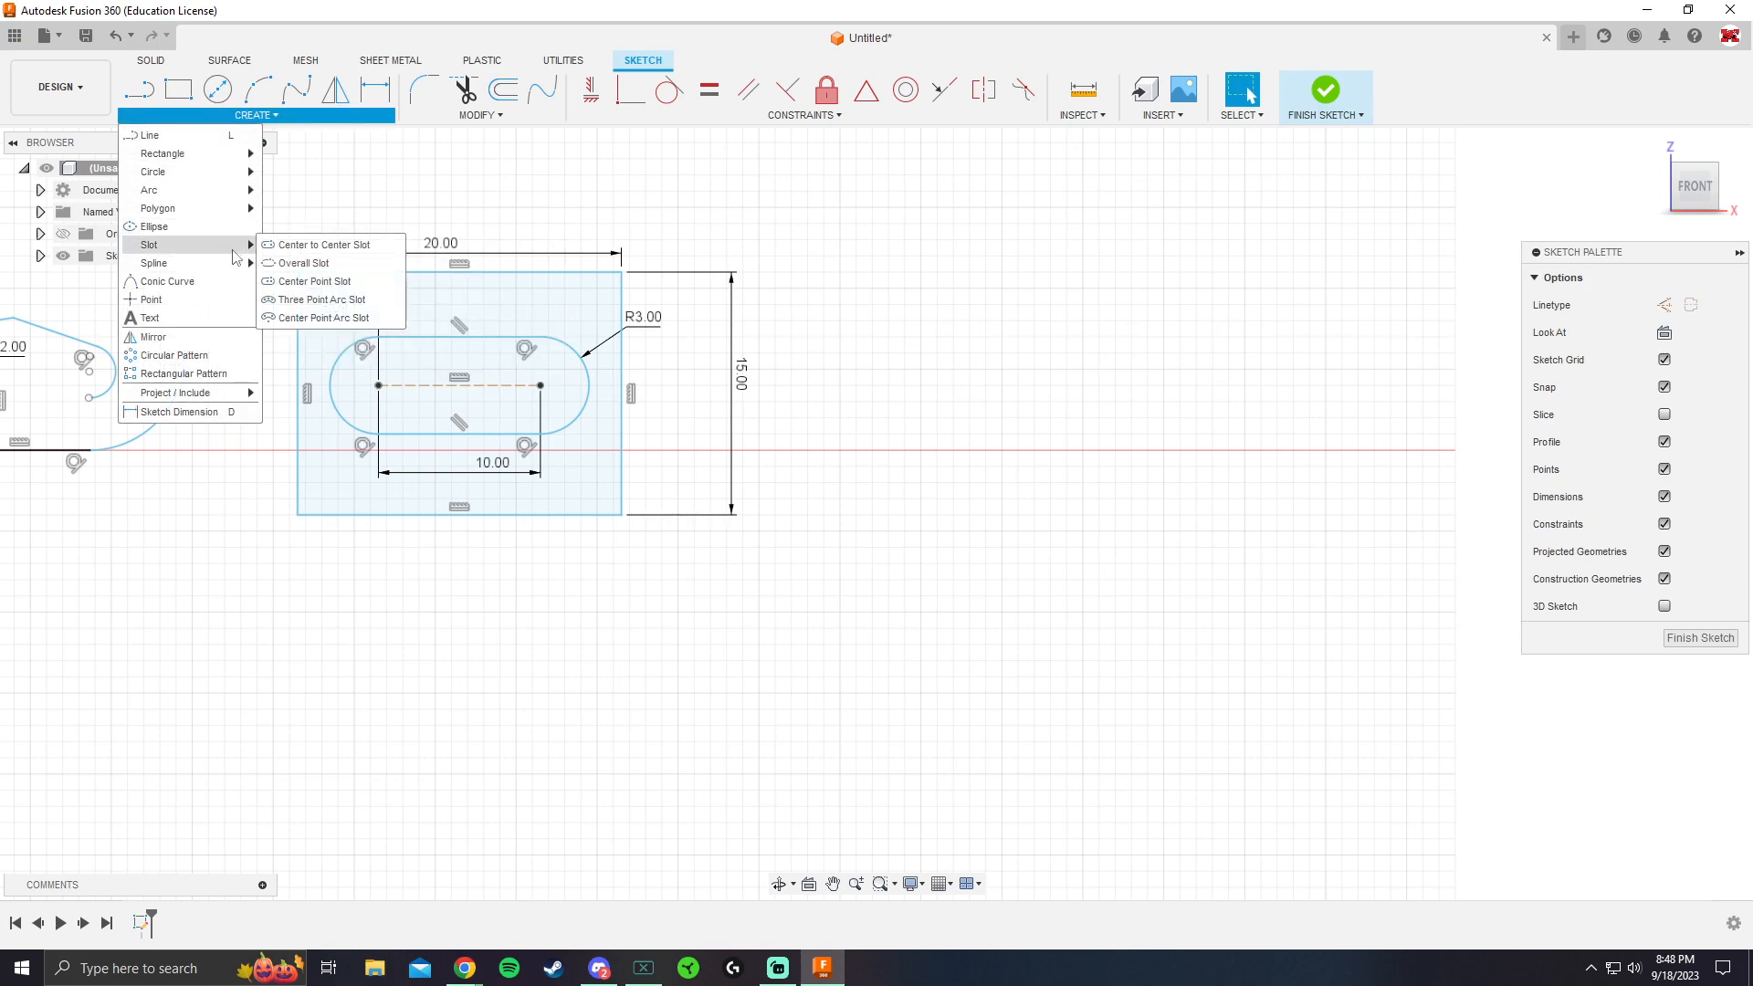
pyautogui.click(270, 247)
pyautogui.click(985, 369)
pyautogui.click(1276, 369)
pyautogui.click(1289, 288)
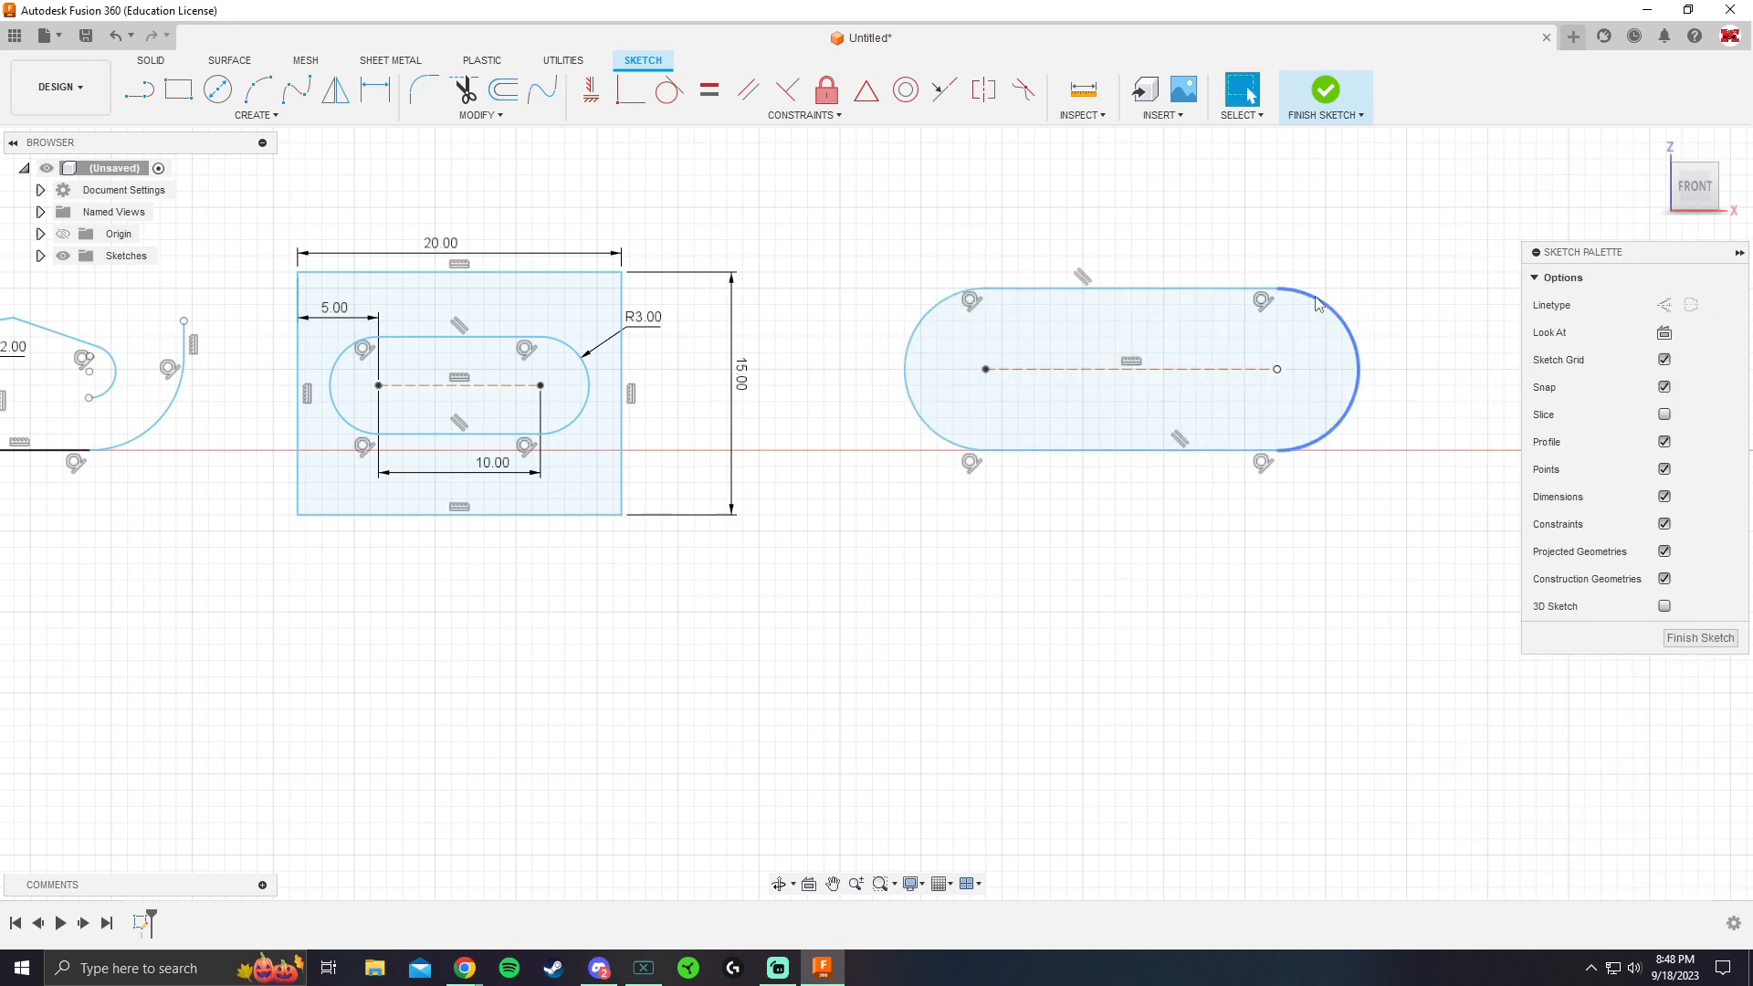
# Sketch a horizontal overall slot about 18 in wide below the second slot, and lengthen it to the left by moving its left arc center
pyautogui.scroll(-3, 1305, 502)
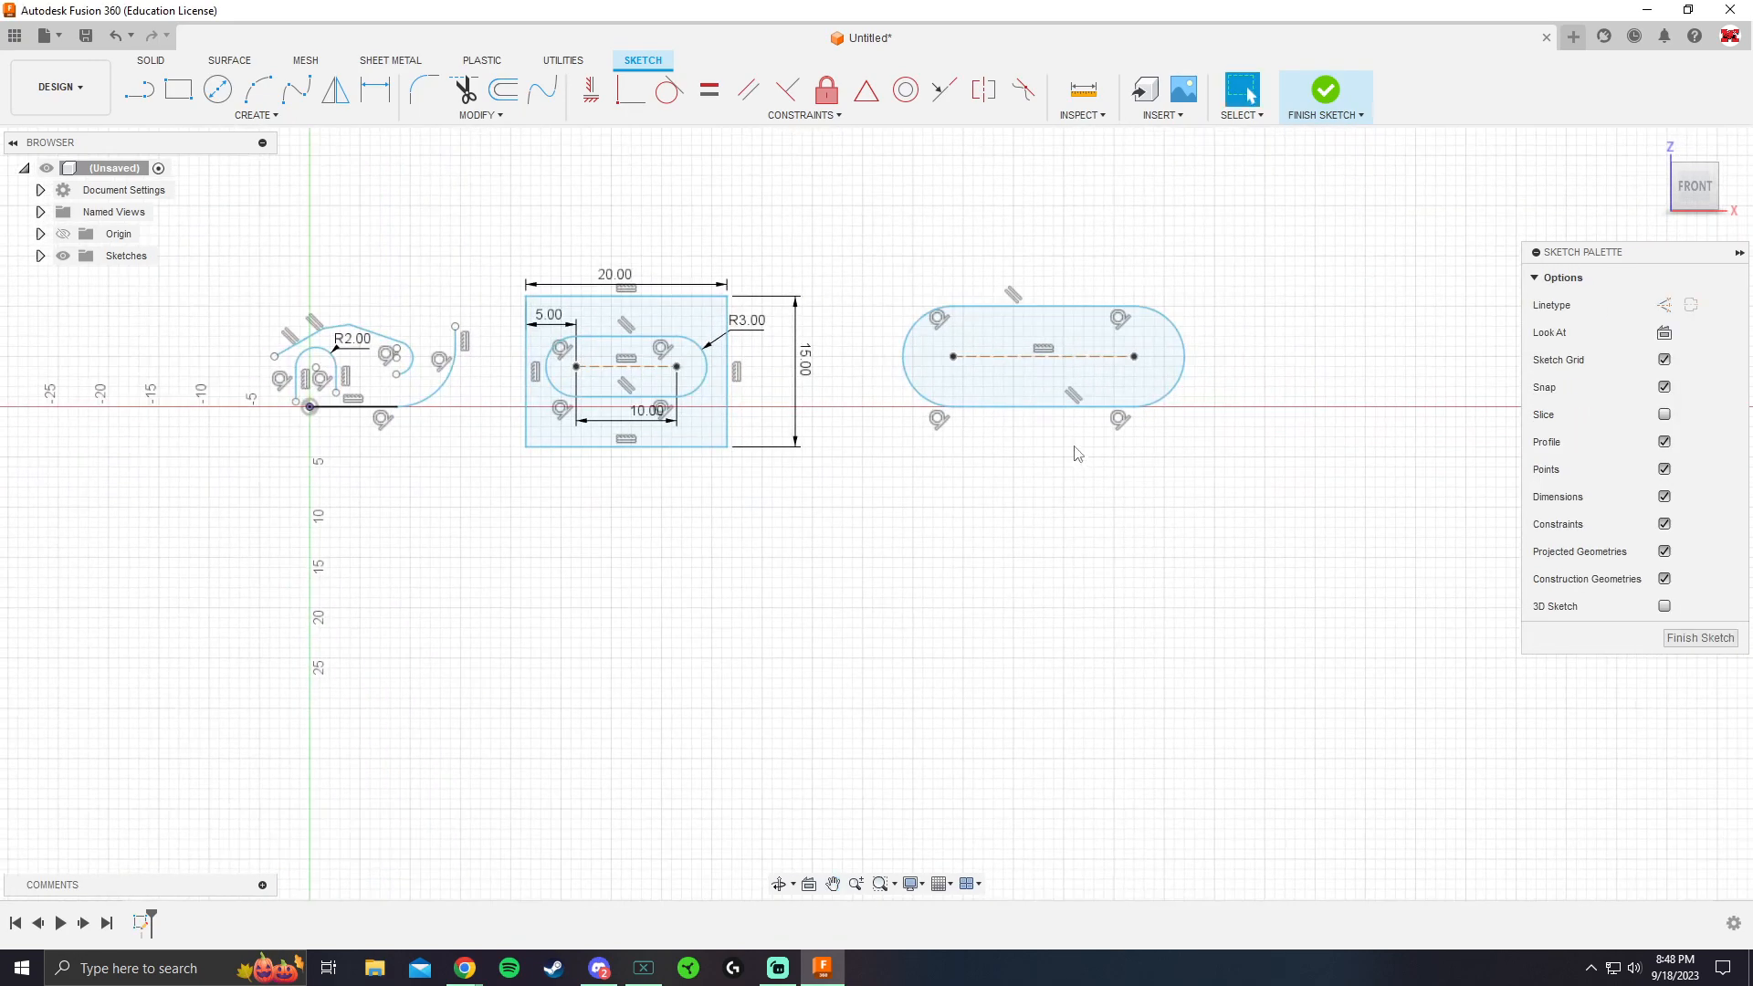
pyautogui.click(230, 116)
pyautogui.moveTo(201, 247)
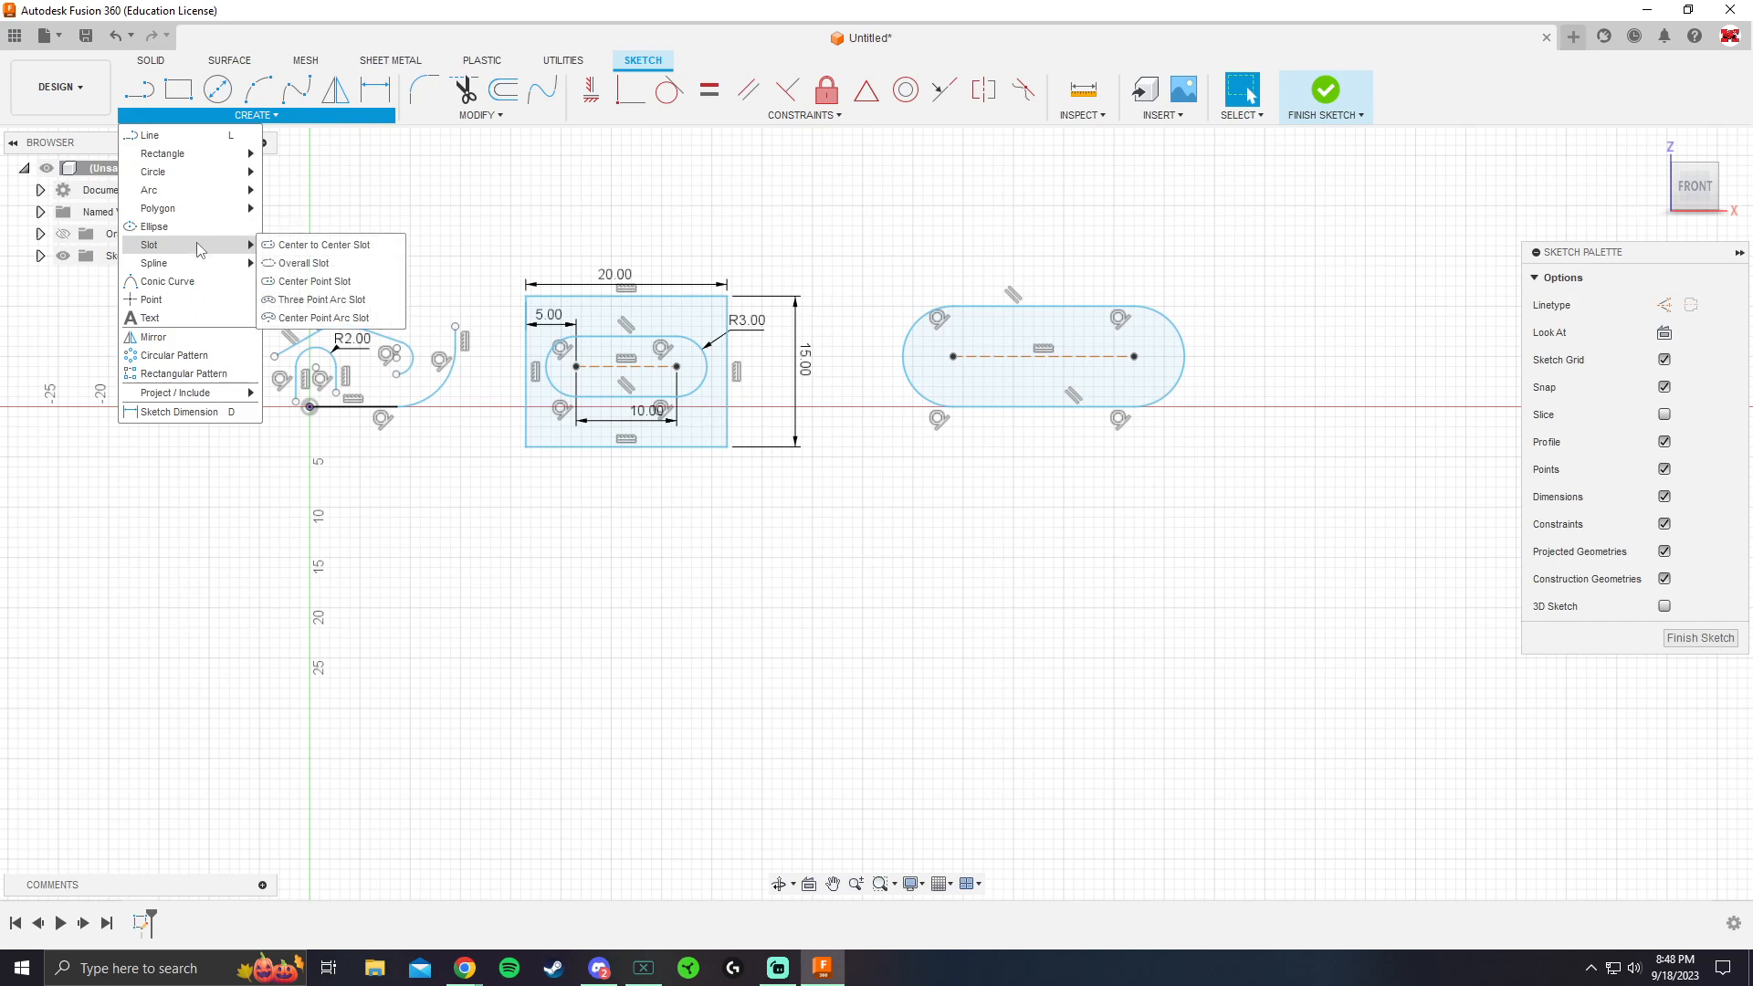
pyautogui.click(327, 265)
pyautogui.click(854, 618)
pyautogui.click(1157, 618)
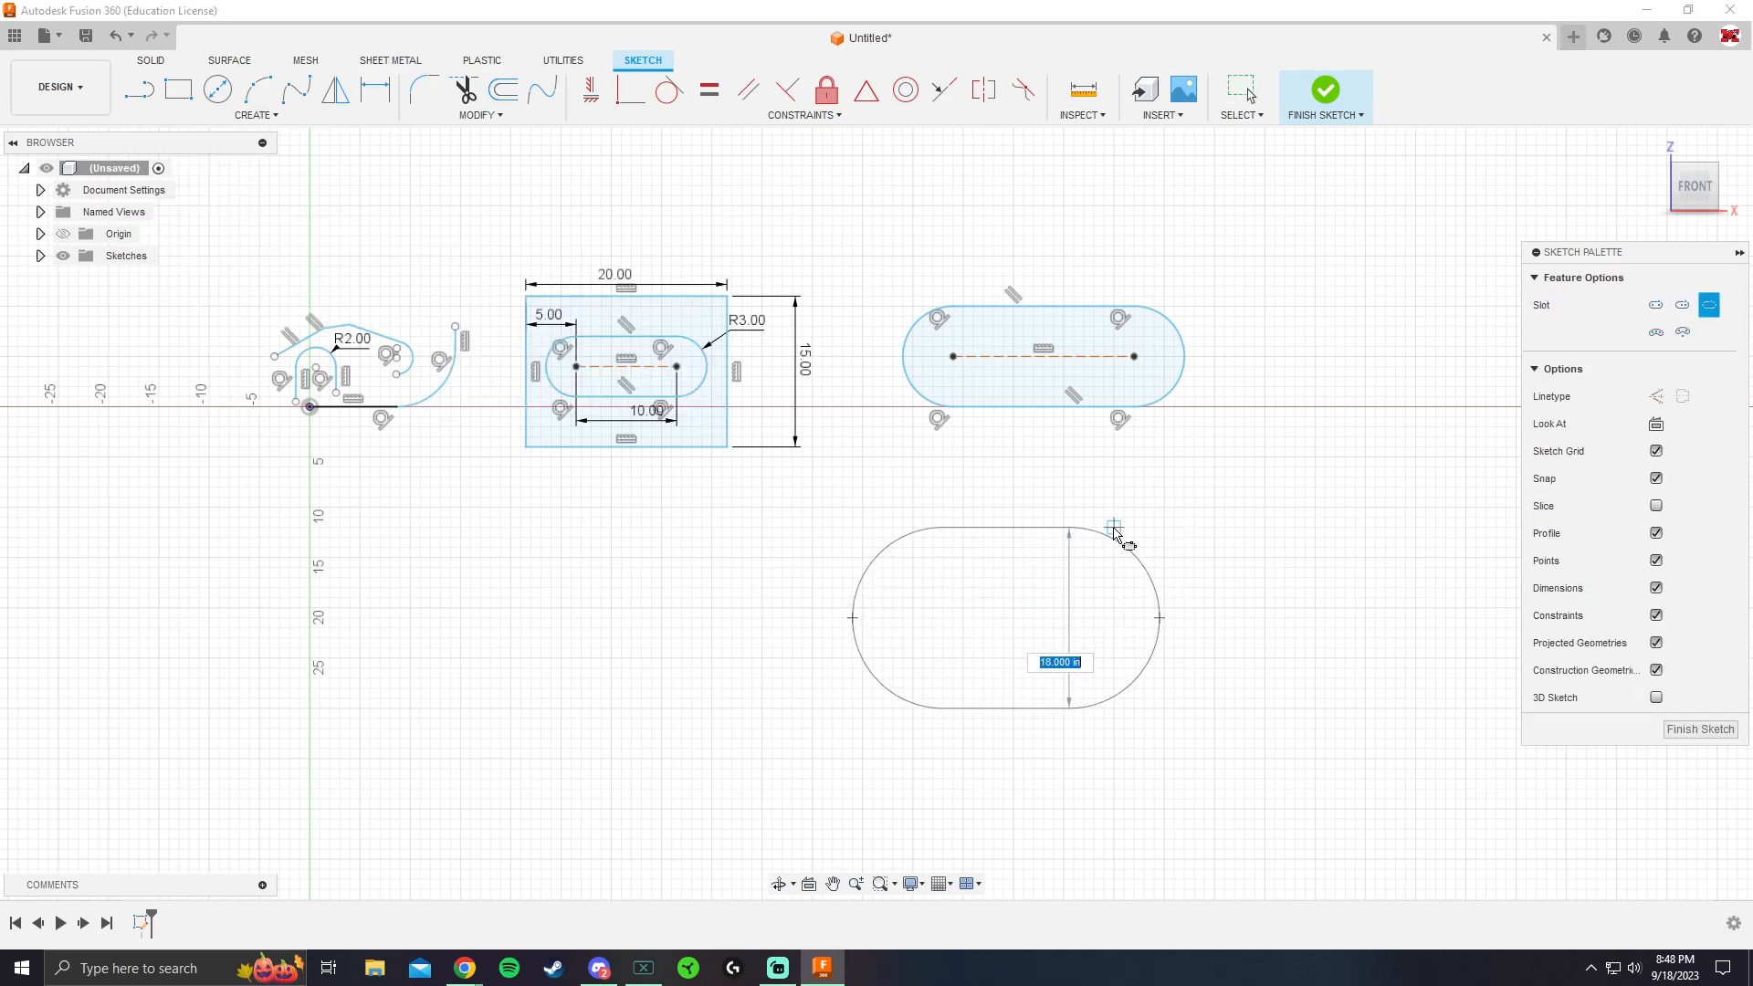
pyautogui.click(1122, 527)
pyautogui.press('Escape')
pyautogui.moveTo(943, 618); pyautogui.dragTo(744, 618)
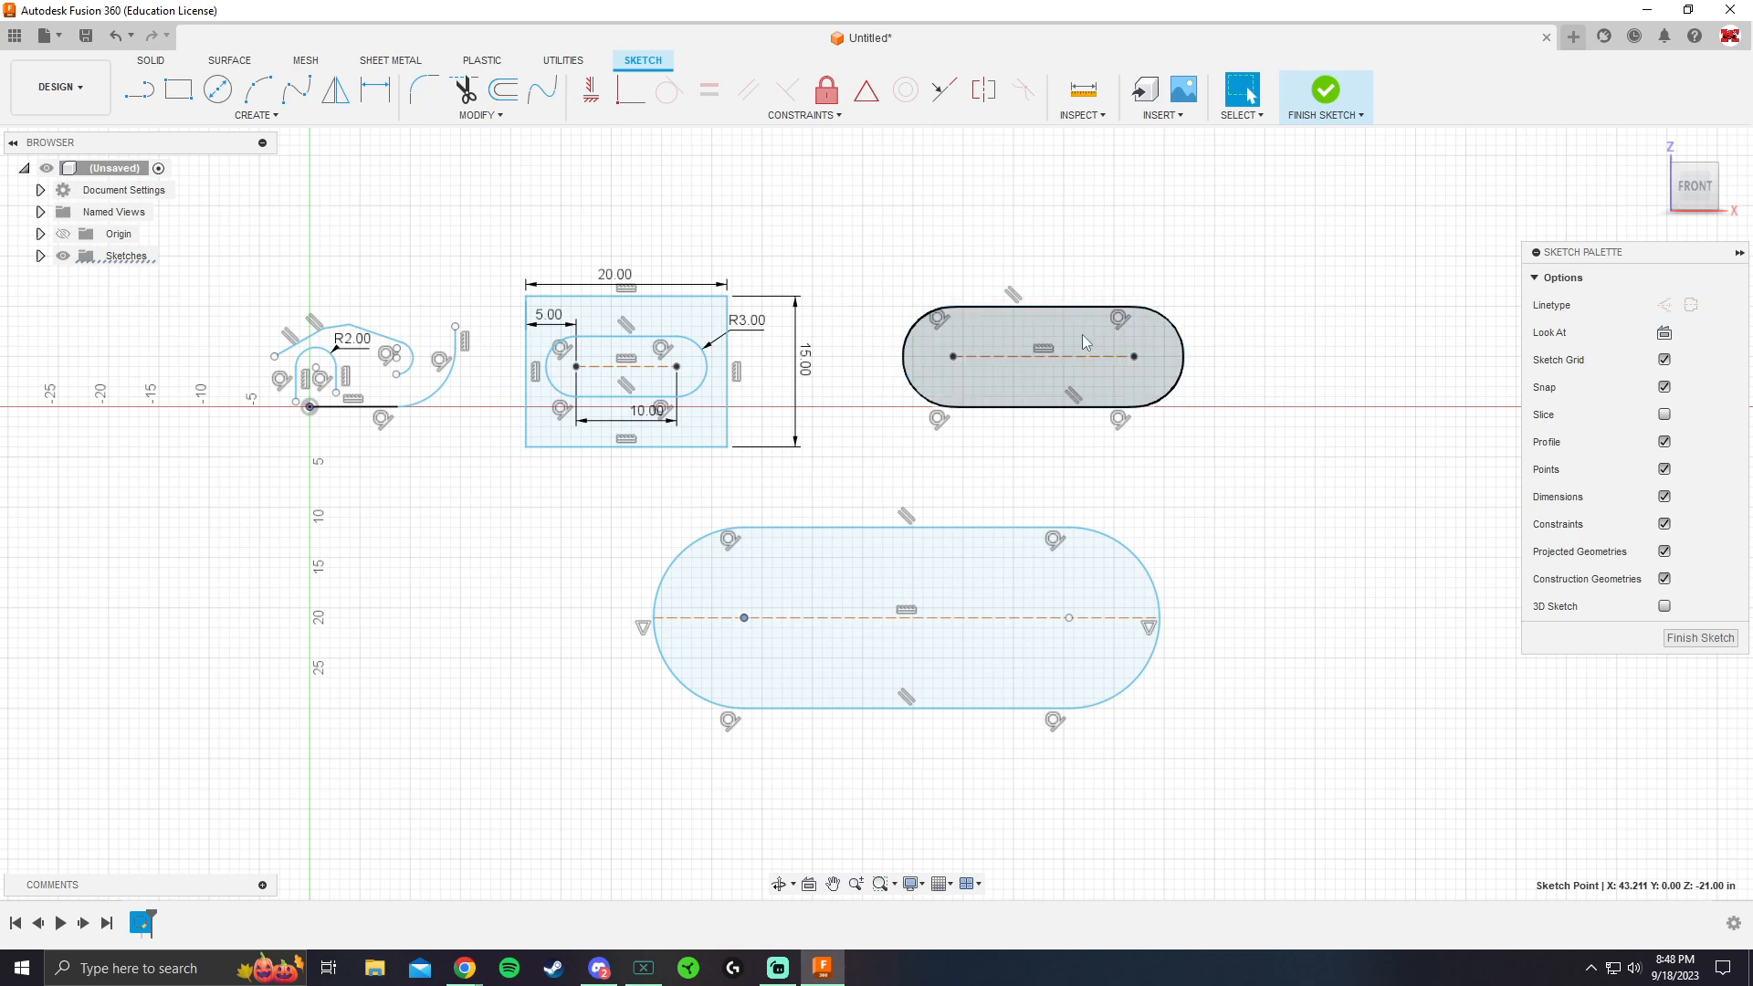
pyautogui.moveTo(351, 406); pyautogui.dragTo(417, 436, button='middle')
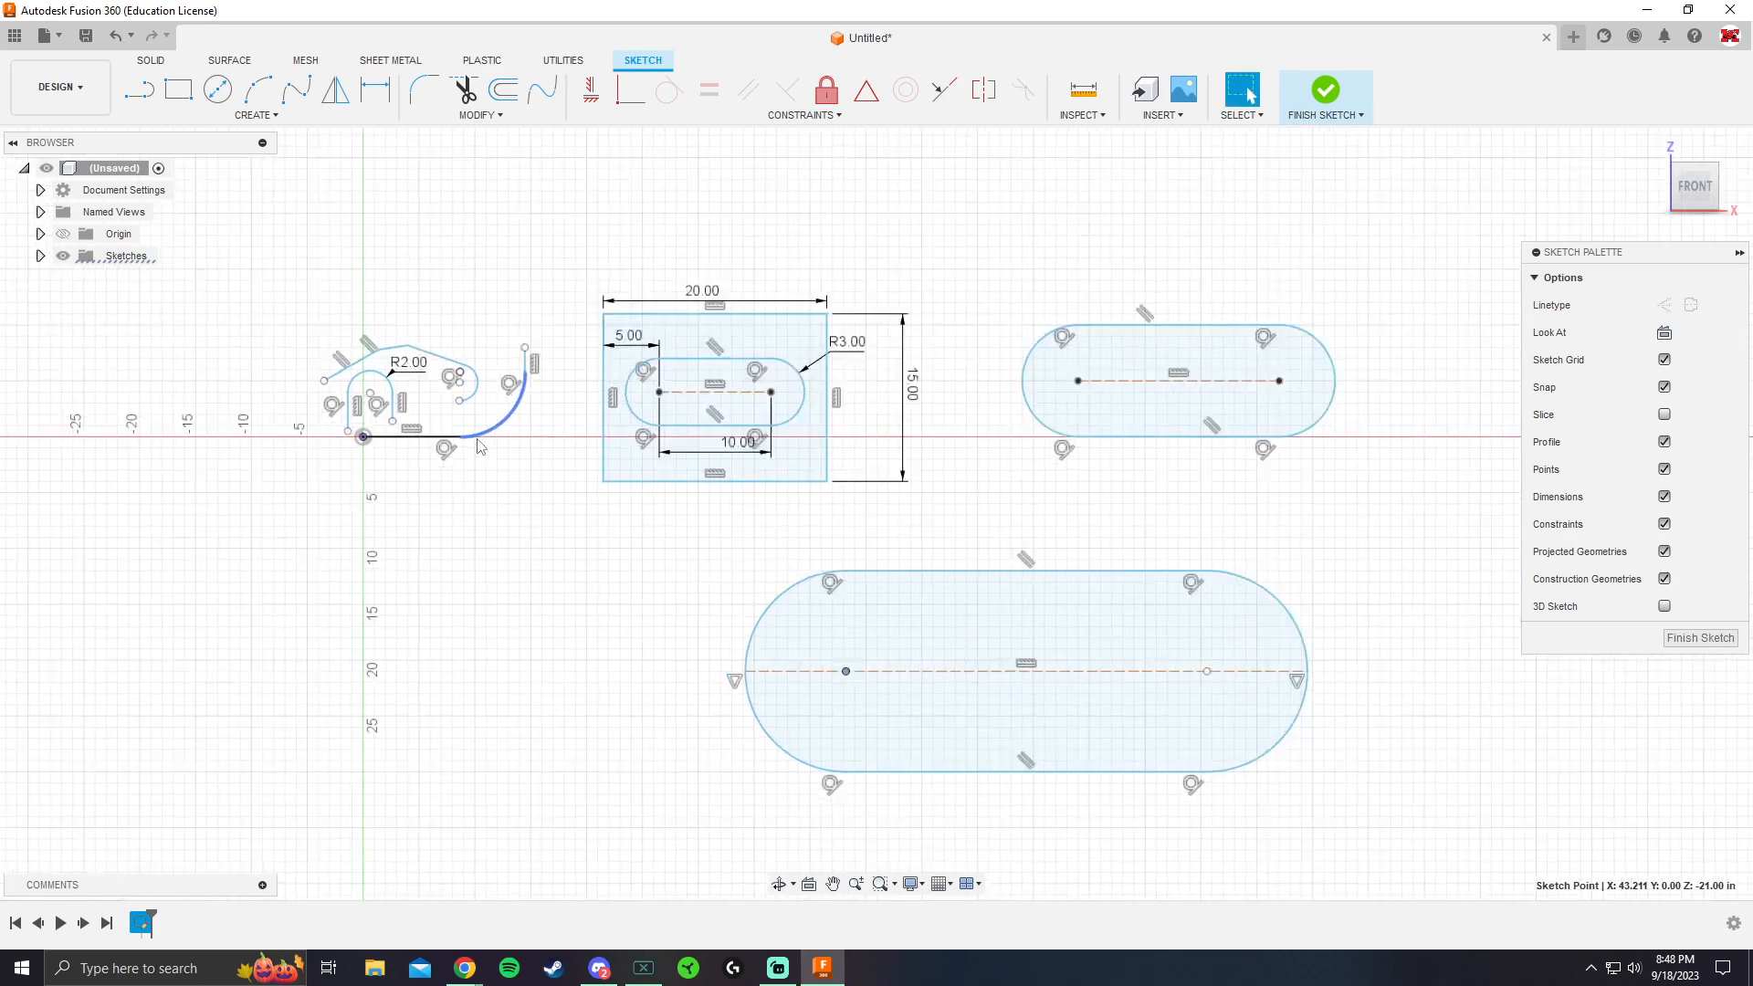
pyautogui.scroll(4, 470, 430)
pyautogui.scroll(2, 481, 346)
pyautogui.scroll(-6, 664, 493)
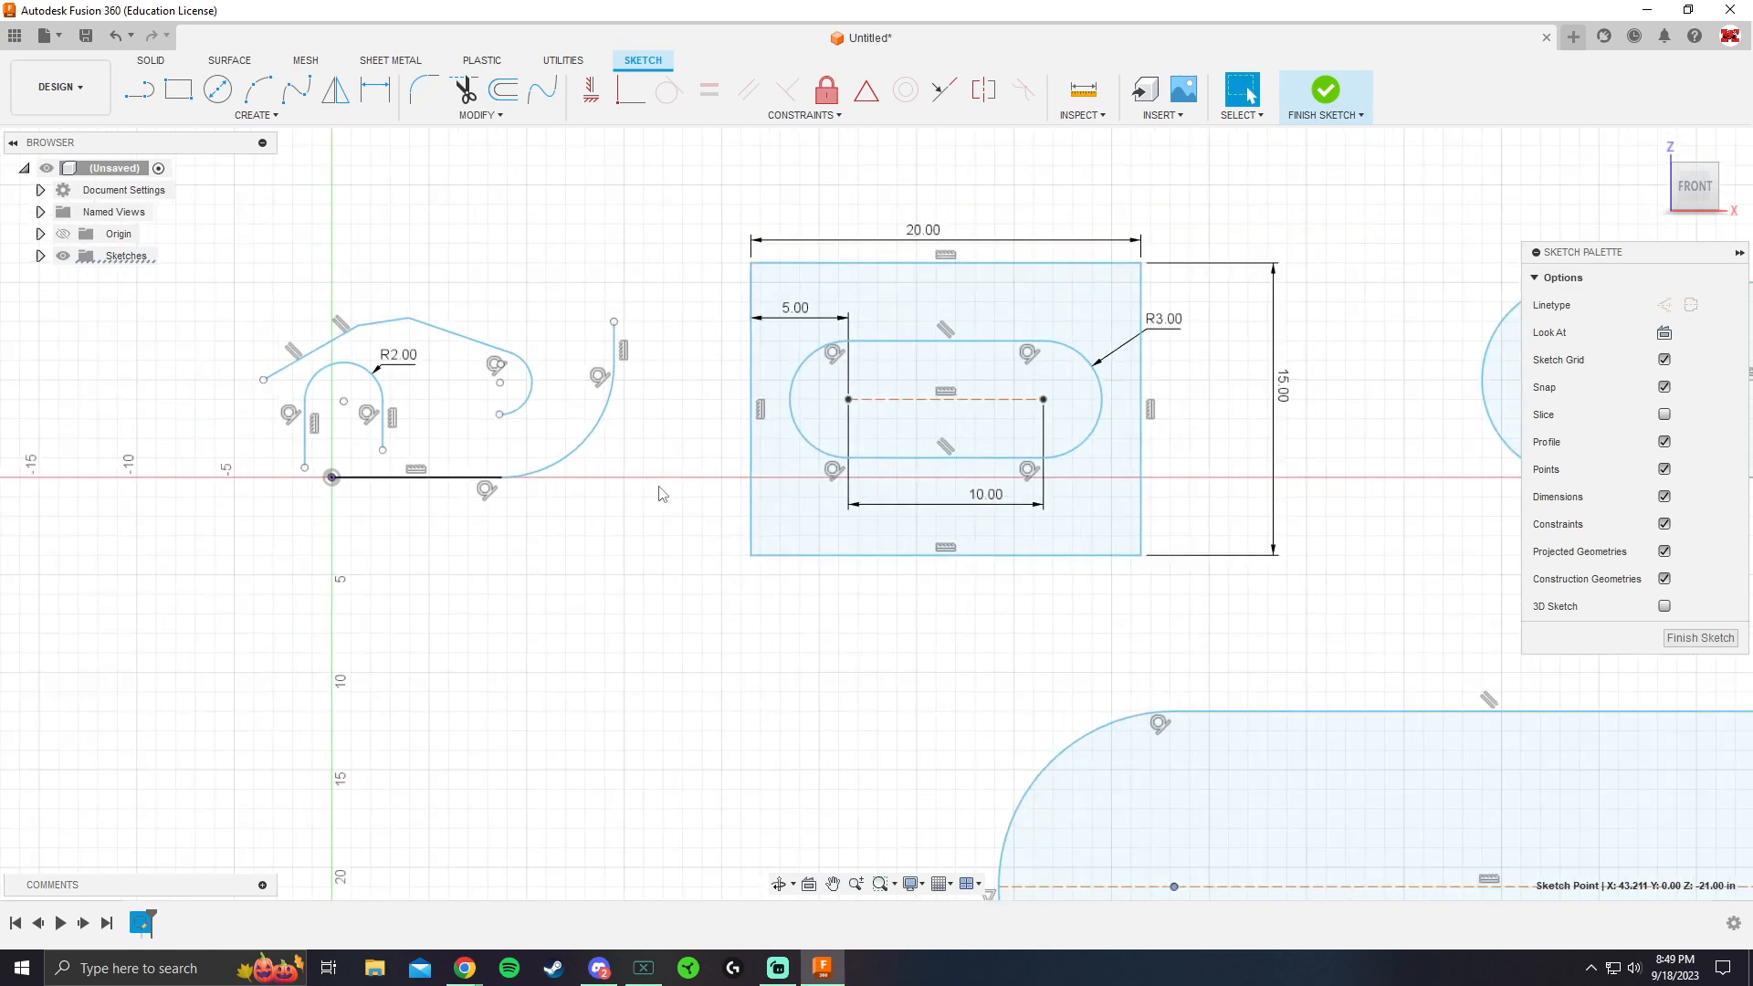
pyautogui.moveTo(856, 529); pyautogui.dragTo(720, 387, button='middle')
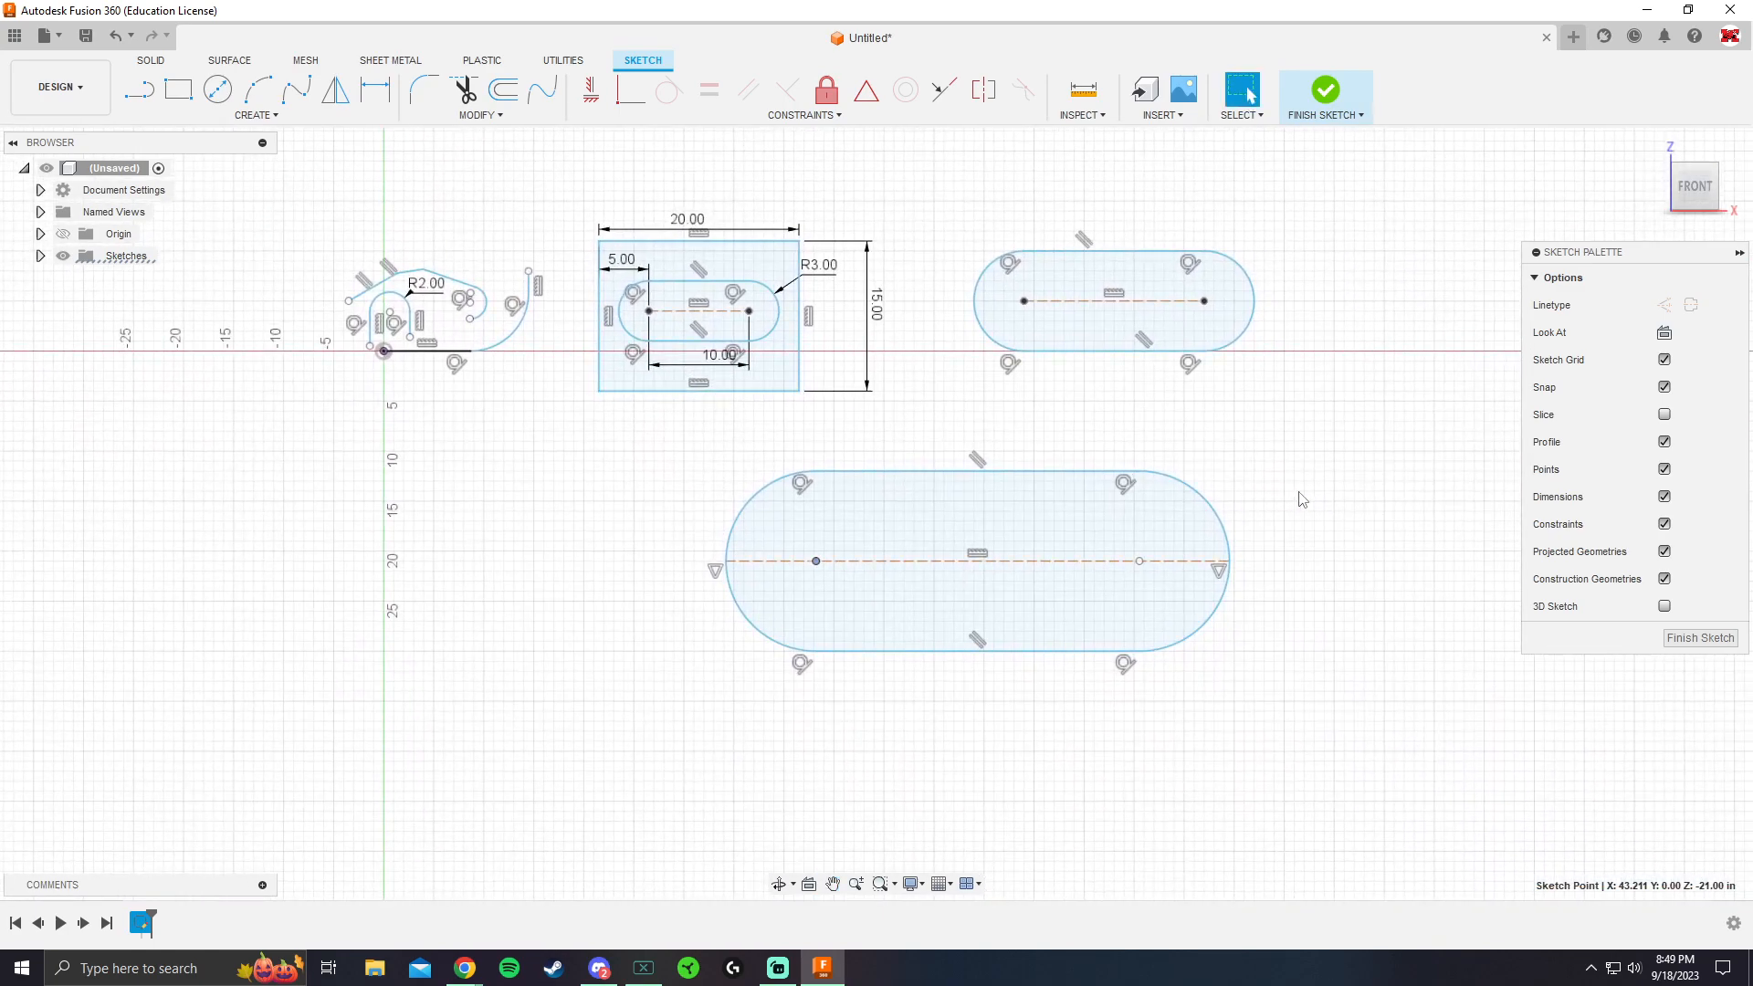